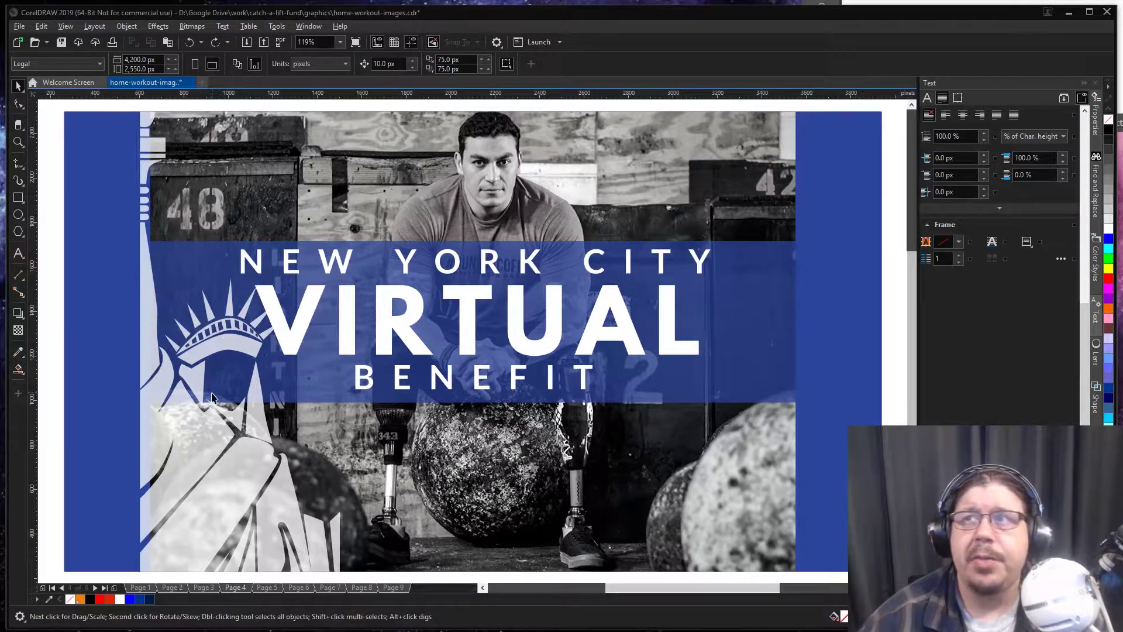
# Try repositioning the Statue of Liberty artwork inside the page 4 PowerClip and over the title composition.
pyautogui.click(193, 459)
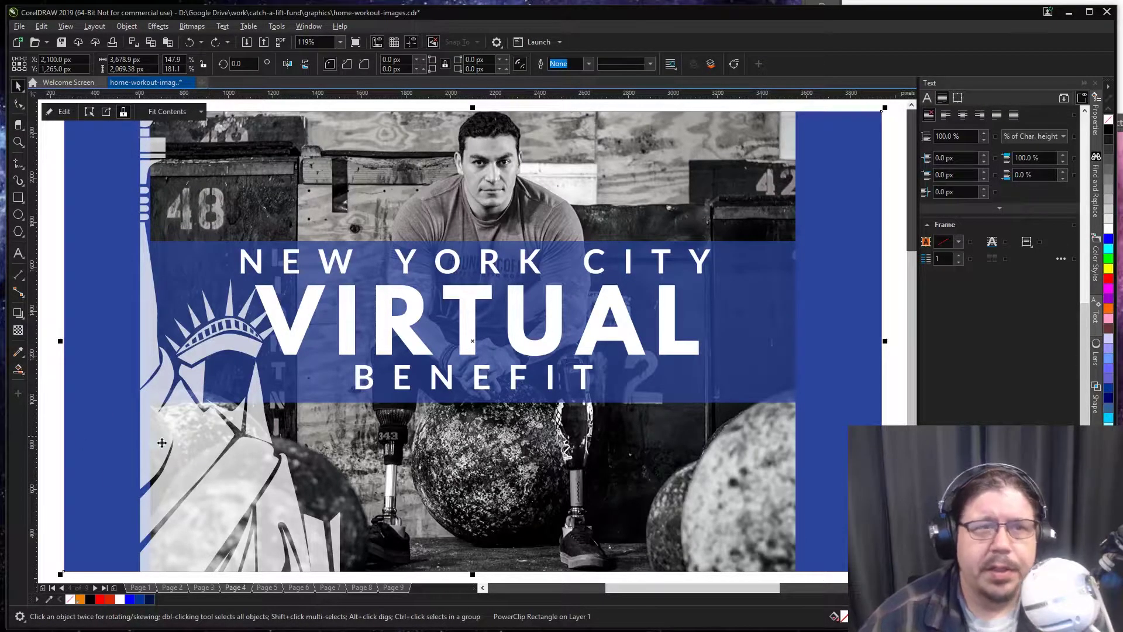
pyautogui.doubleClick(196, 451)
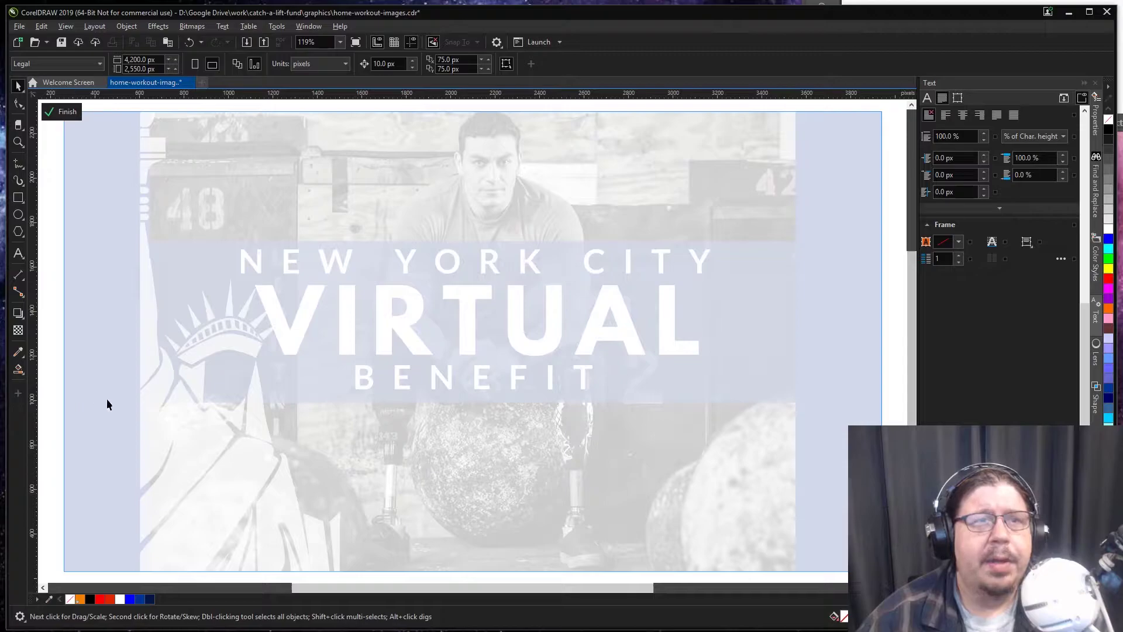
pyautogui.moveTo(211, 461); pyautogui.dragTo(264, 454)
pyautogui.hotkey('ctrl', 'z')
pyautogui.hotkey('ctrl', 'z')
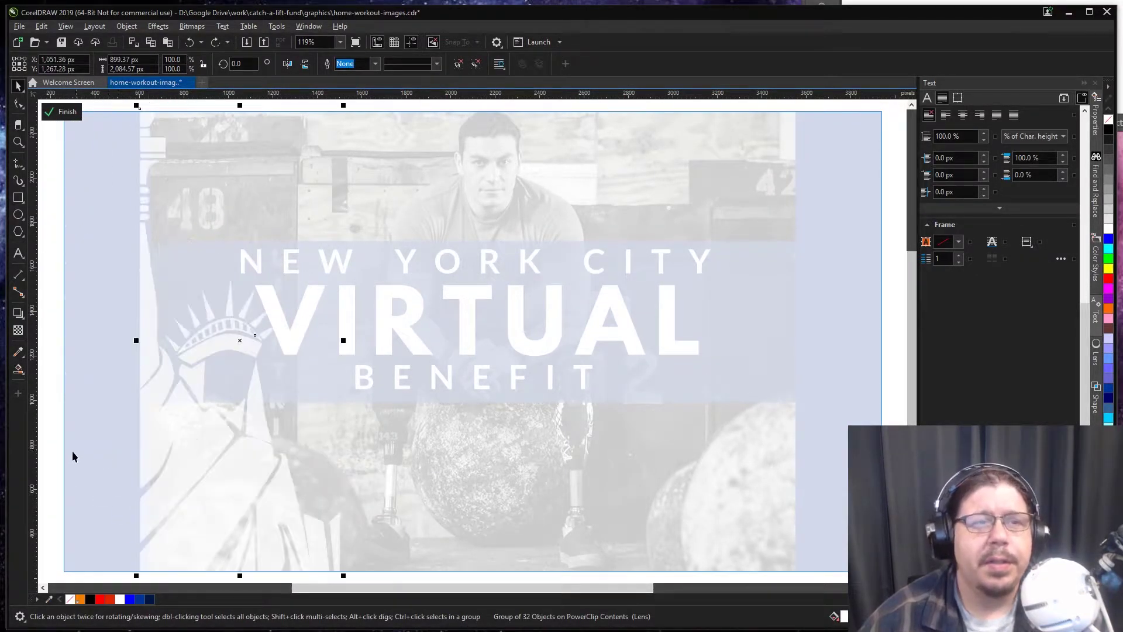
pyautogui.hotkey('ctrl', 'z')
pyautogui.moveTo(225, 476); pyautogui.dragTo(276, 450)
pyautogui.hotkey('ctrl', 'z')
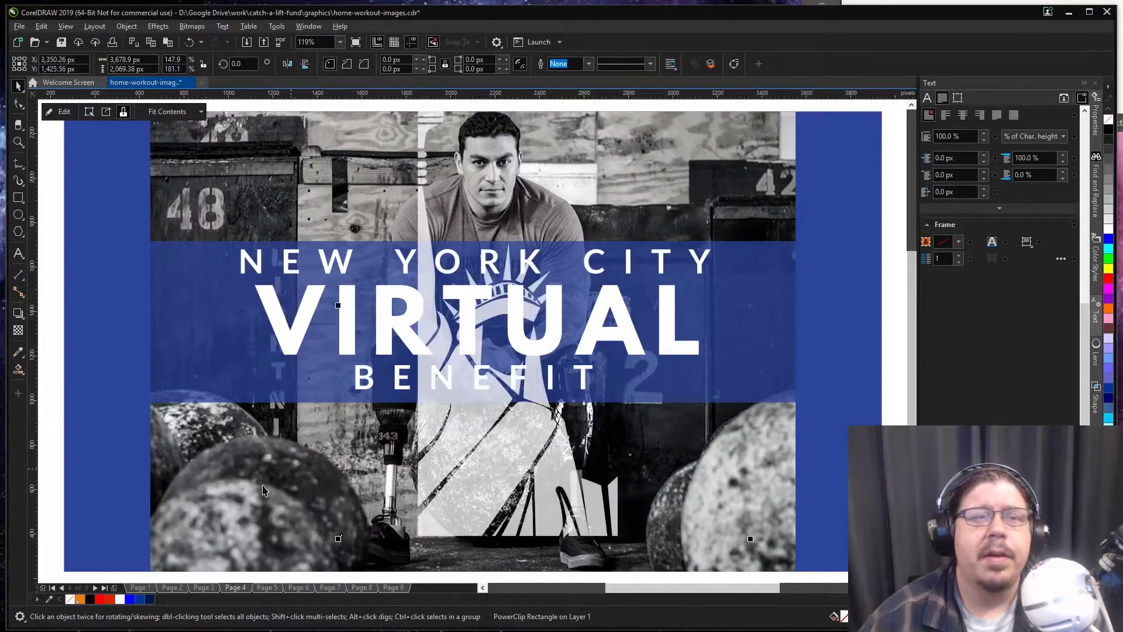
# Try moving the title text banner over the page 4 photo, and restore the original composition with the Statue of Liberty.
pyautogui.hotkey('ctrl', 'z')
pyautogui.hotkey('ctrl', 'z')
pyautogui.hotkey('ctrl', 'z')
pyautogui.moveTo(337, 350); pyautogui.dragTo(267, 397)
pyautogui.moveTo(445, 414); pyautogui.dragTo(597, 411)
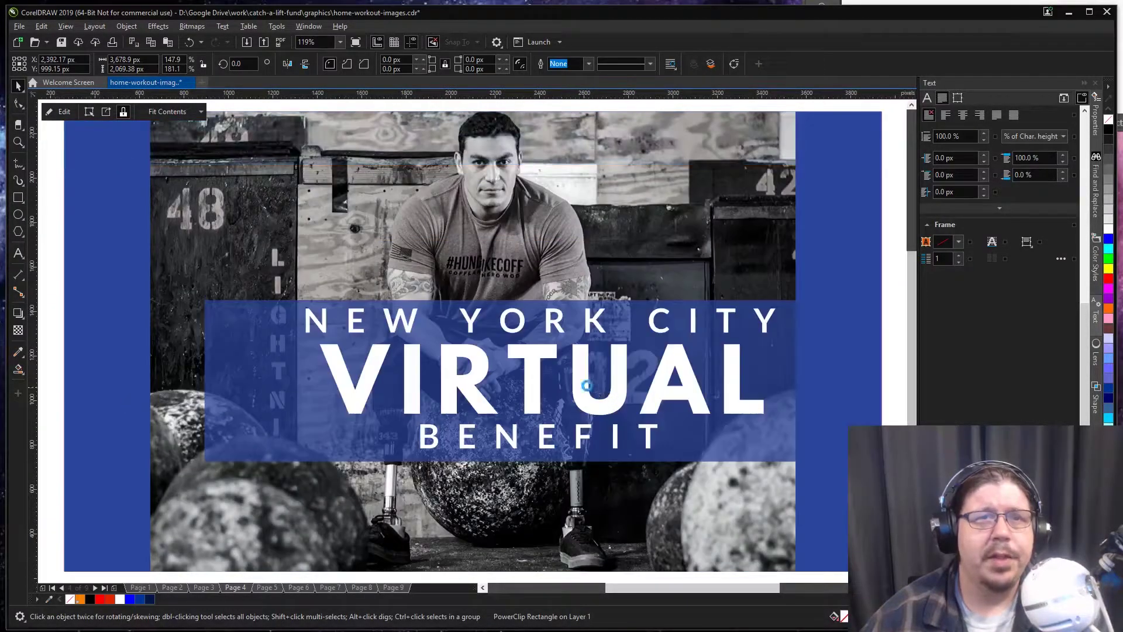
pyautogui.hotkey('ctrl', 'z')
pyautogui.hotkey('ctrl', 'z')
pyautogui.hotkey('ctrl', 'z')
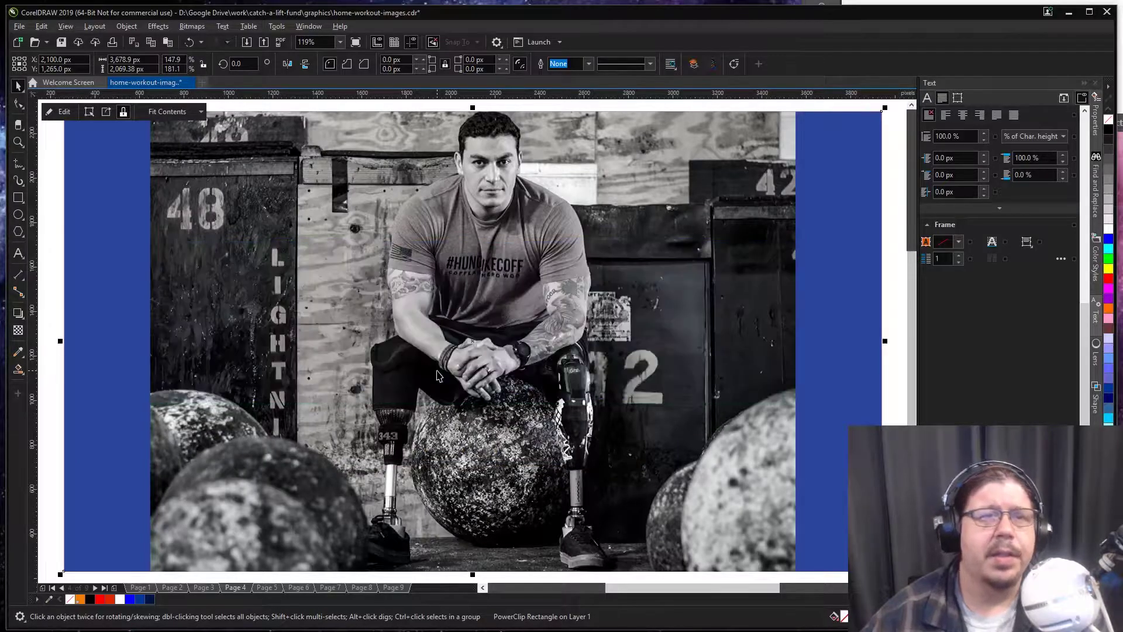
pyautogui.hotkey('ctrl', 'shift', 'z')
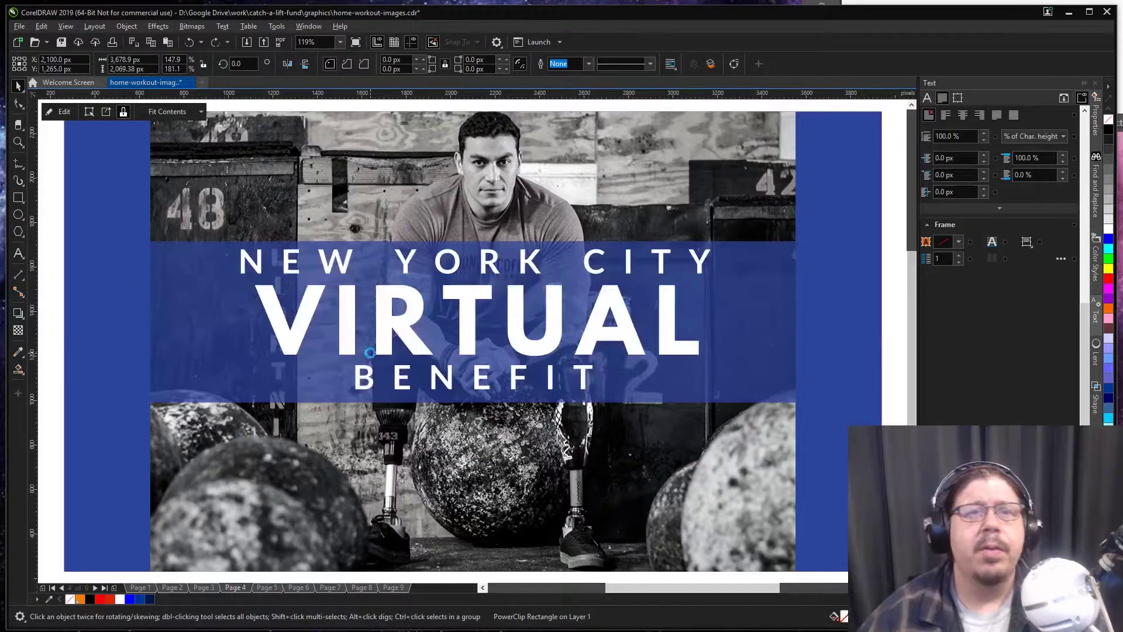
pyautogui.hotkey('ctrl', 'shift', 'z')
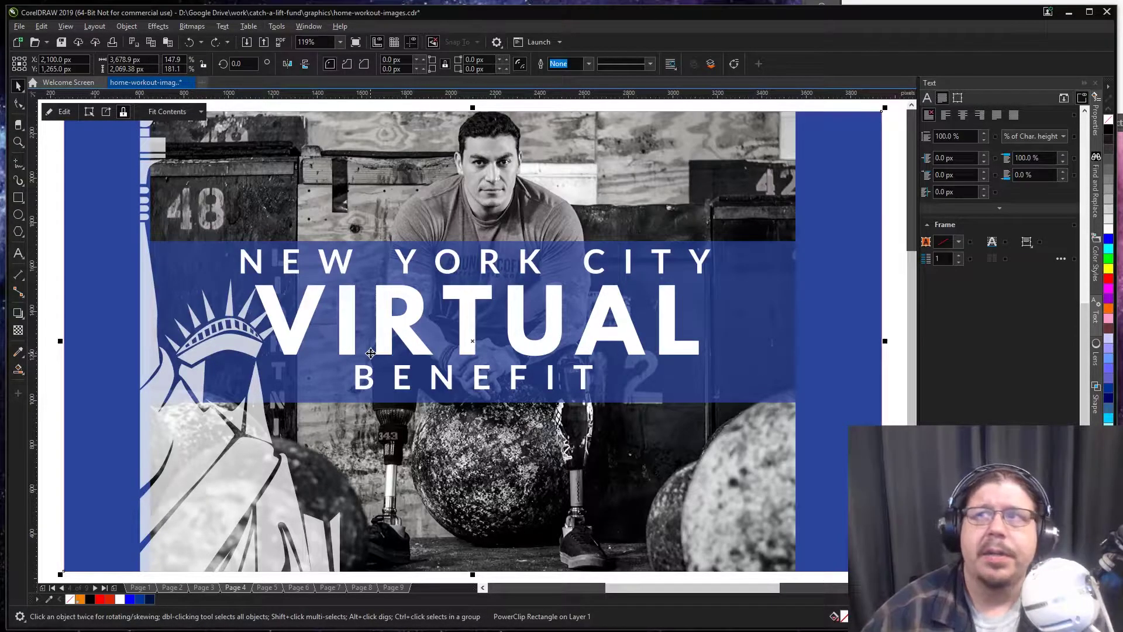
# Try deleting and moving the Statue of Liberty PowerClip on page 2, undoing each change.
pyautogui.press('pageup')
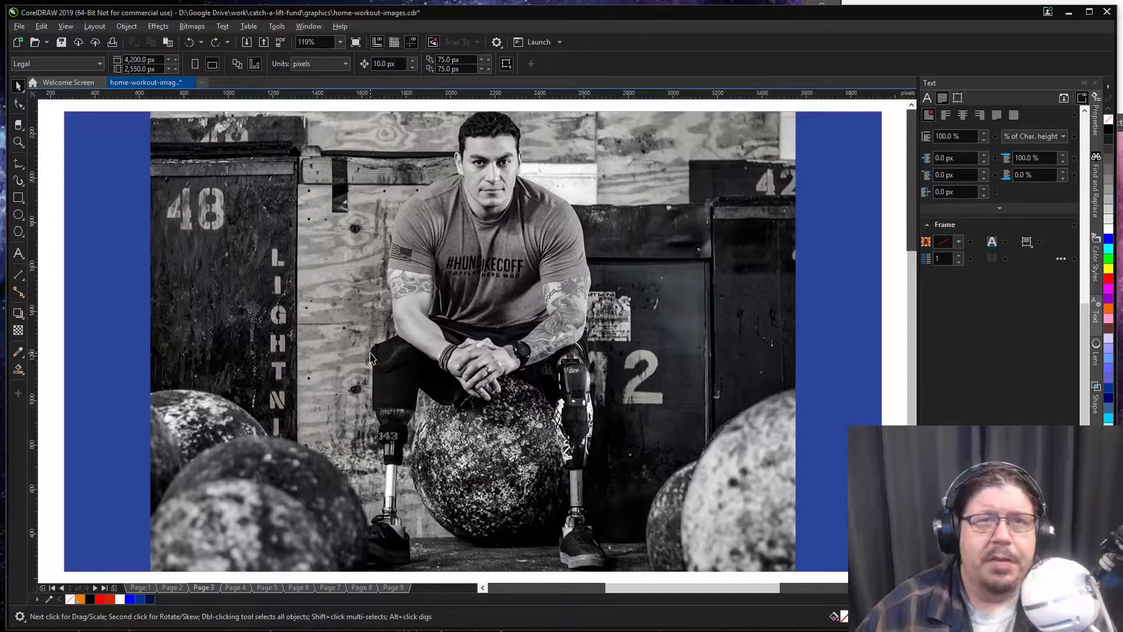
pyautogui.press('pageup')
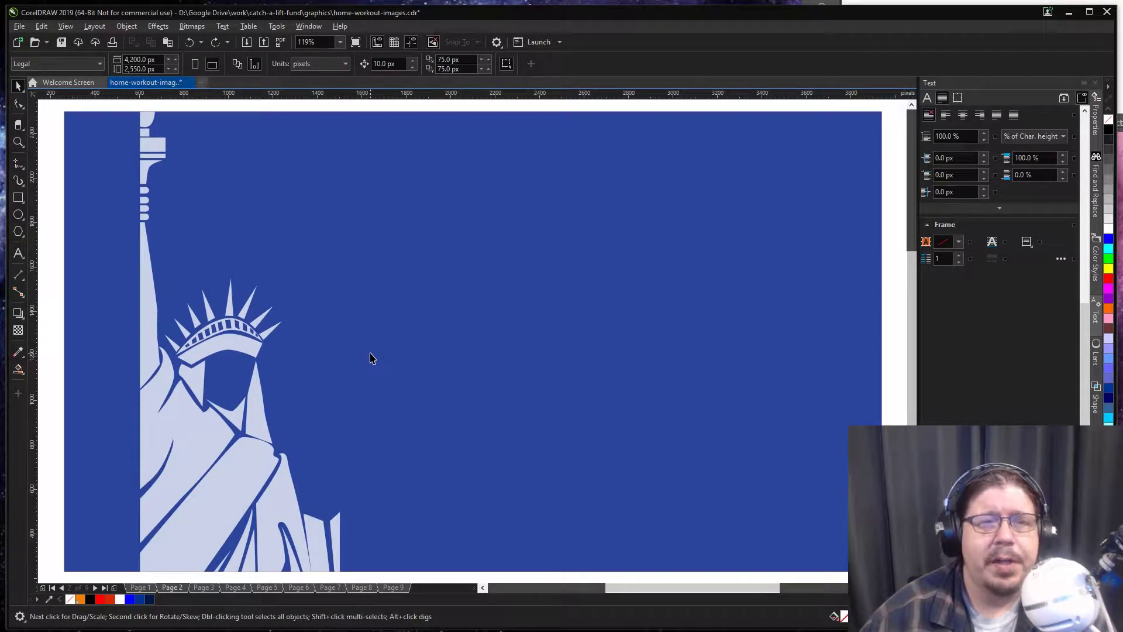
pyautogui.click(83, 341)
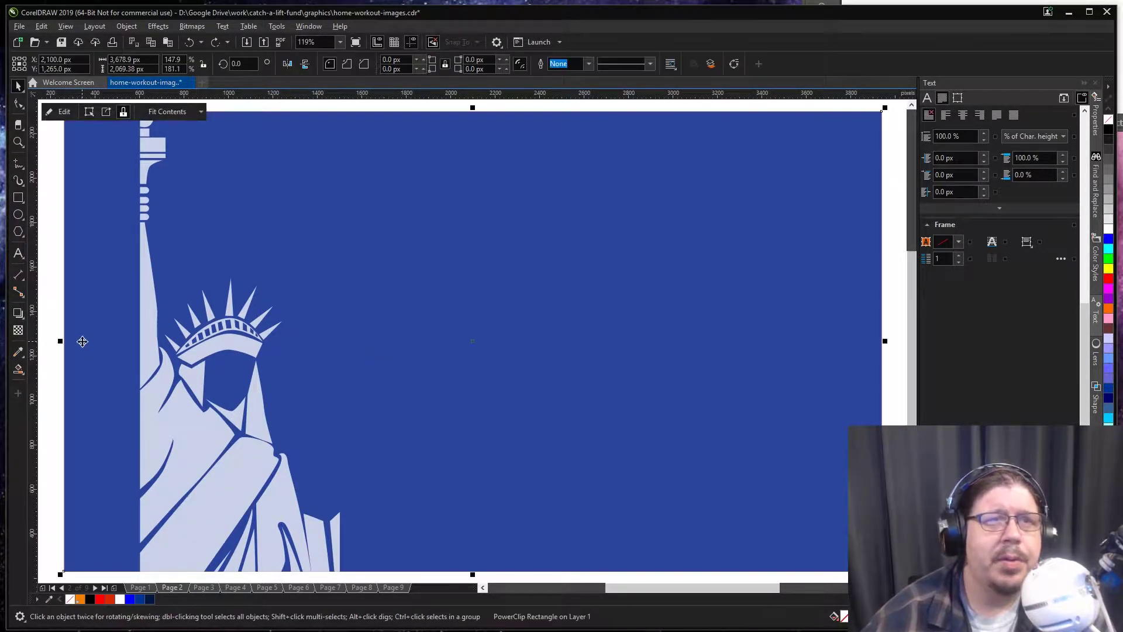
pyautogui.press('Delete')
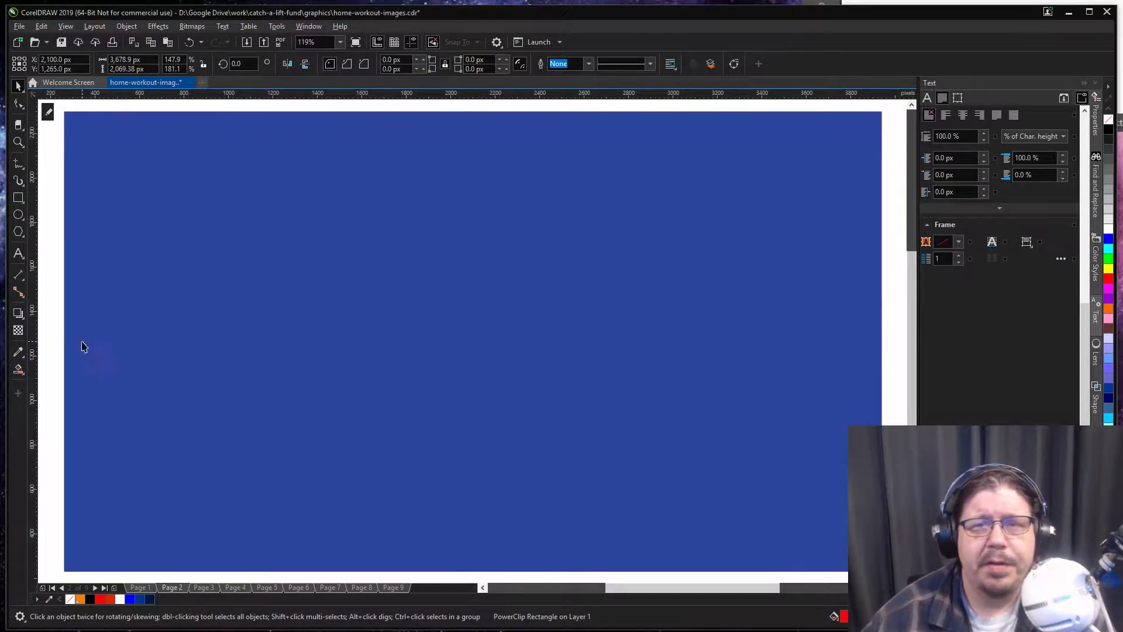
pyautogui.hotkey('ctrl', 'z')
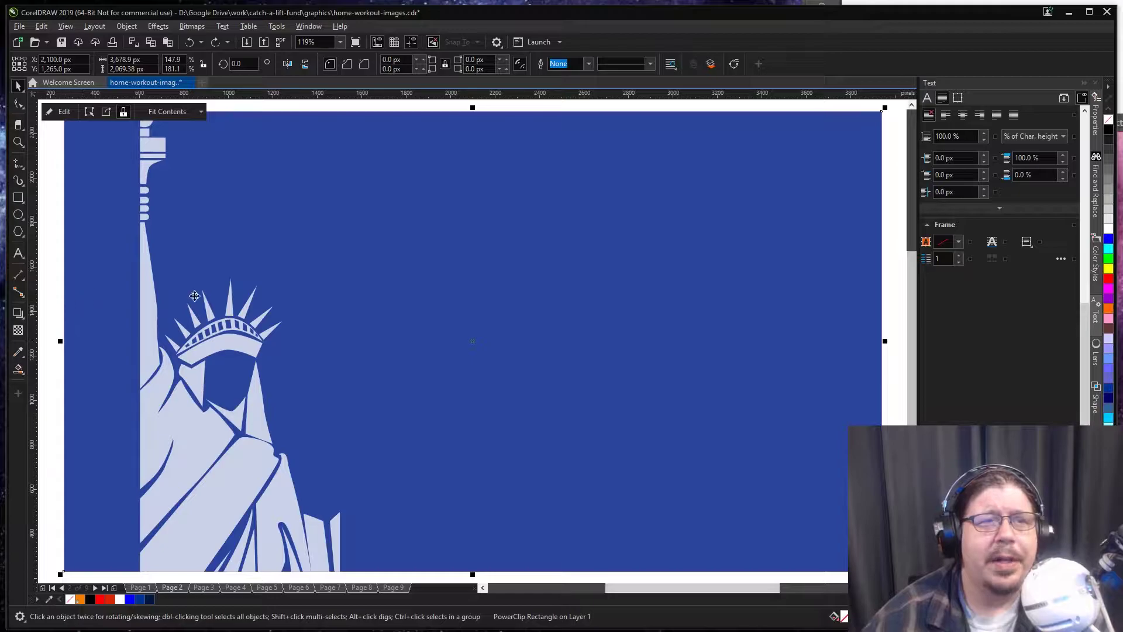
pyautogui.moveTo(233, 372); pyautogui.dragTo(183, 323)
pyautogui.hotkey('ctrl', 'z')
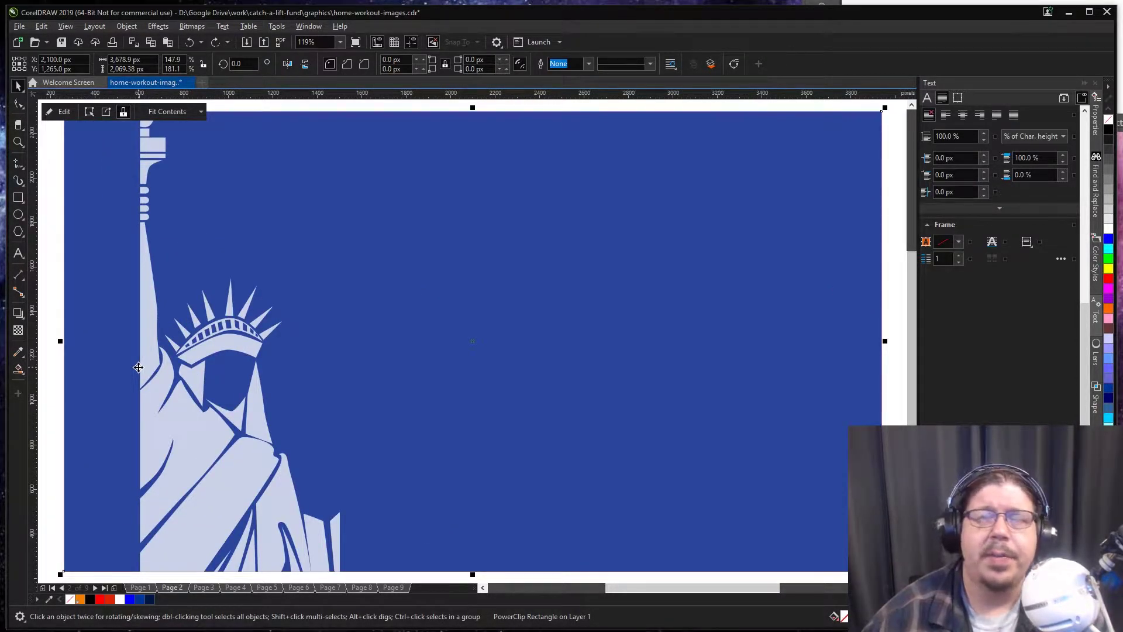
# Examine the title text artwork on page 1 and the photo background on page 3.
pyautogui.press('pageup')
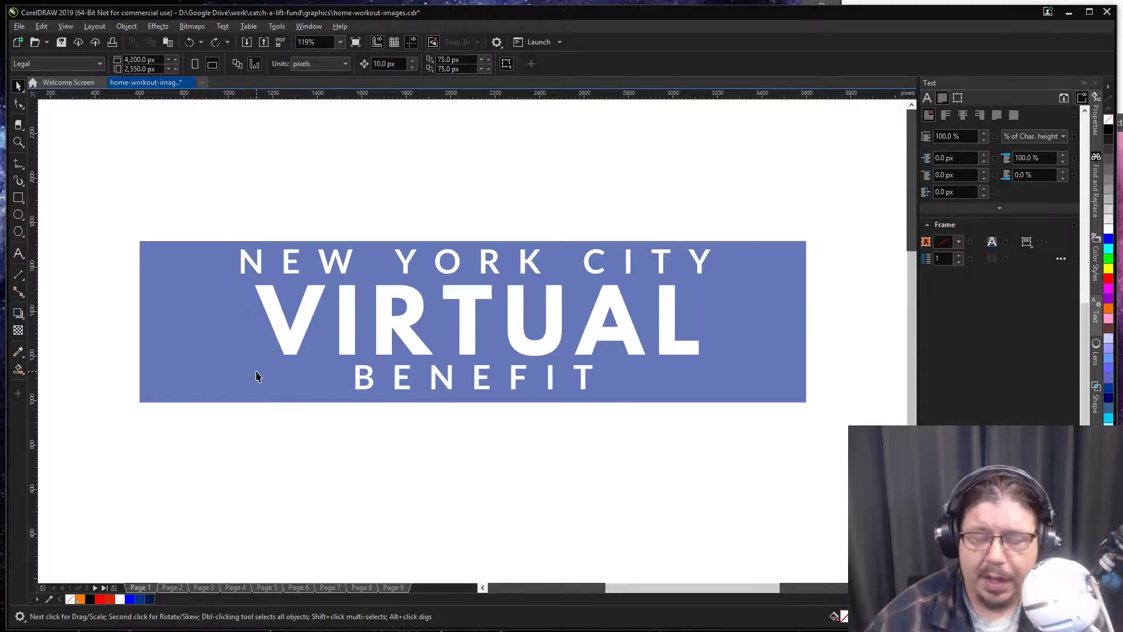
pyautogui.press('pagedown')
pyautogui.press('pagedown')
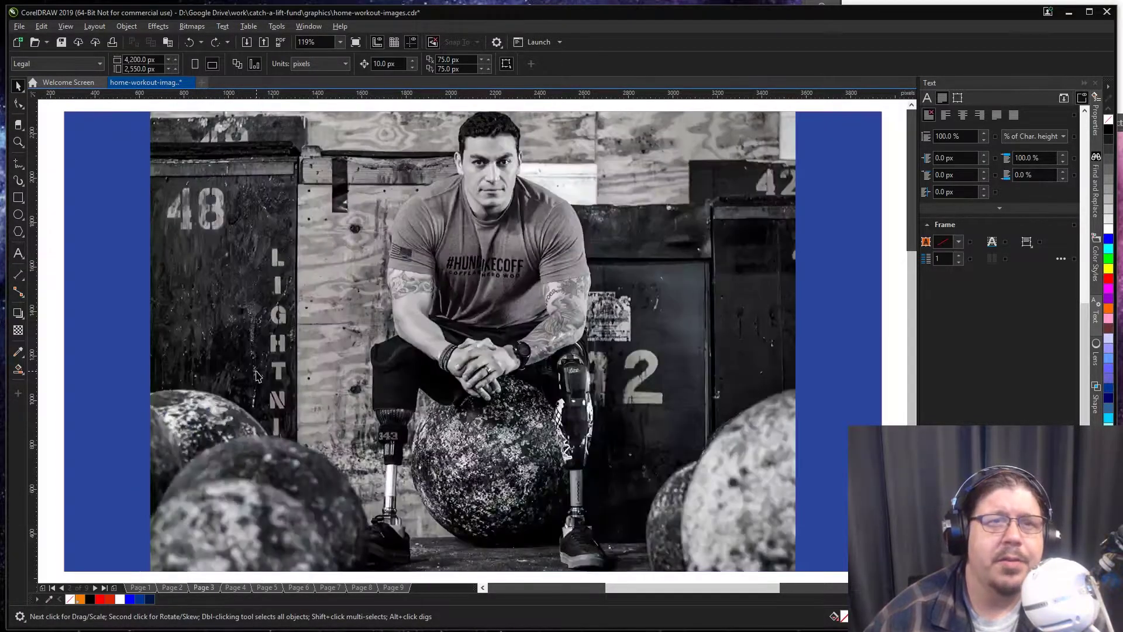
# Switch to the graphics folder and import title-background.png, title-liberty.png and title-text.png into the After Effects project.
pyautogui.hotkey('alt', 'Tab')
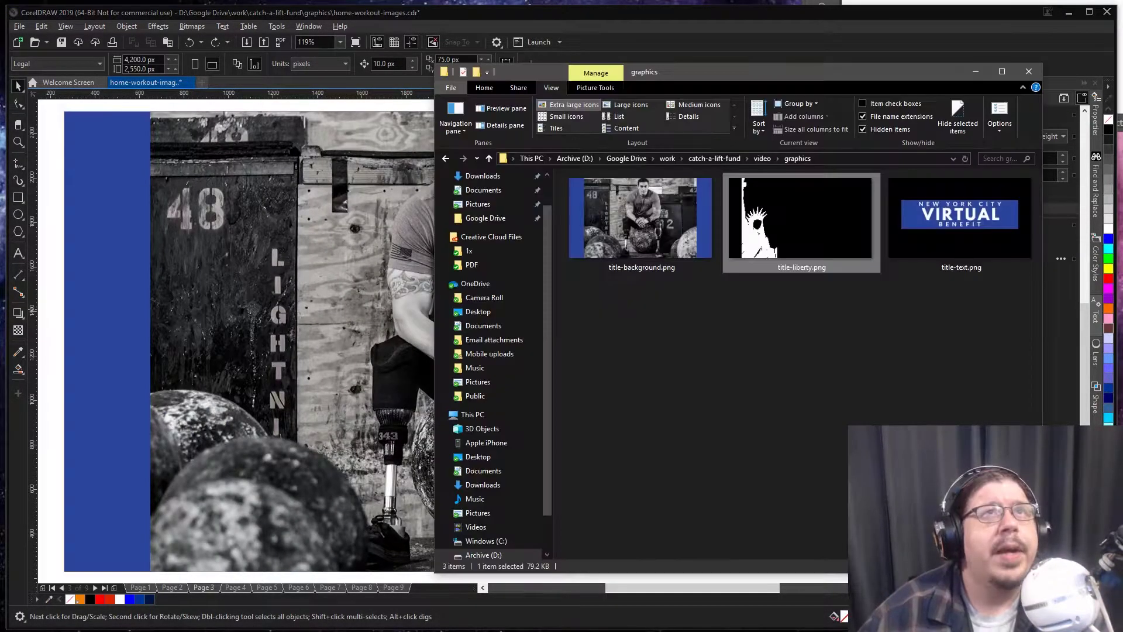
pyautogui.hotkey('alt', 'Tab')
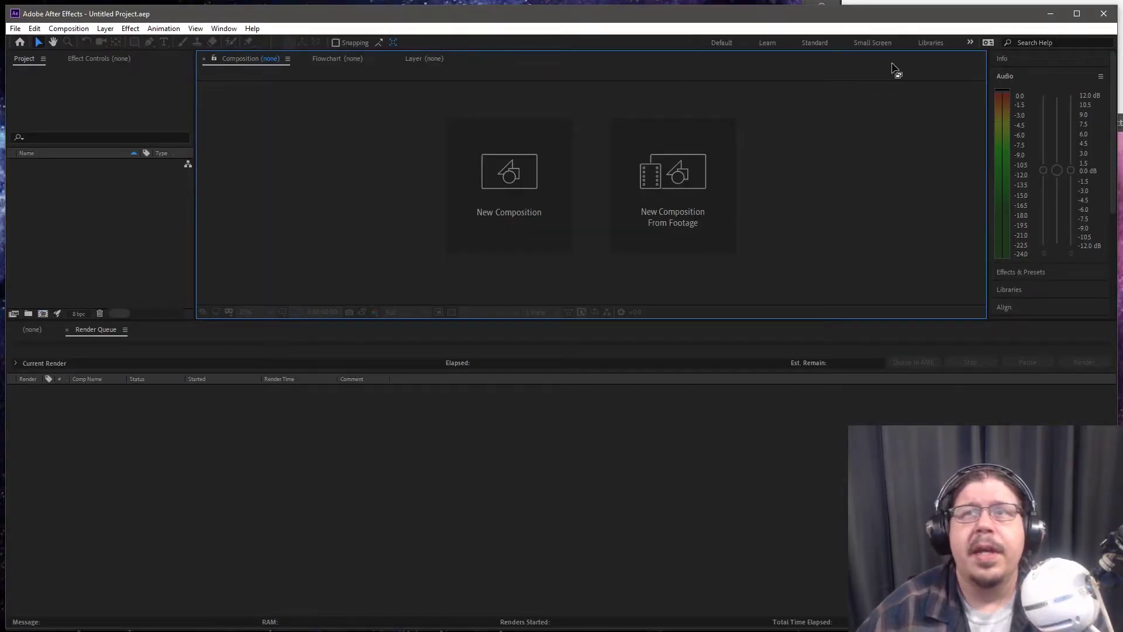
pyautogui.hotkey('alt', 'Tab')
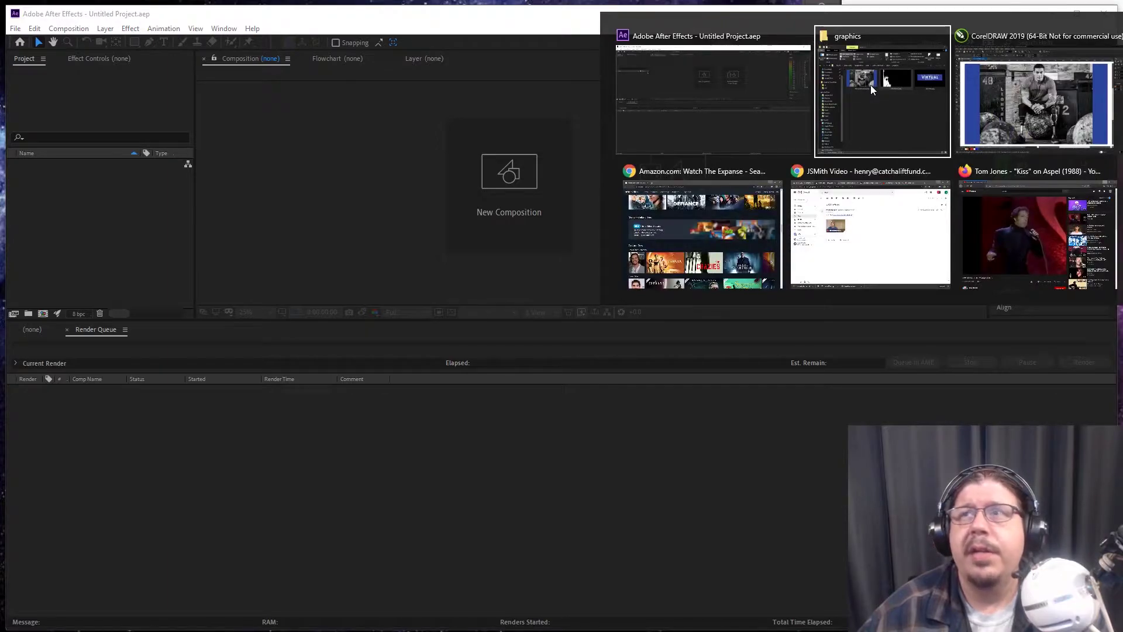
pyautogui.click(870, 85)
pyautogui.click(623, 209)
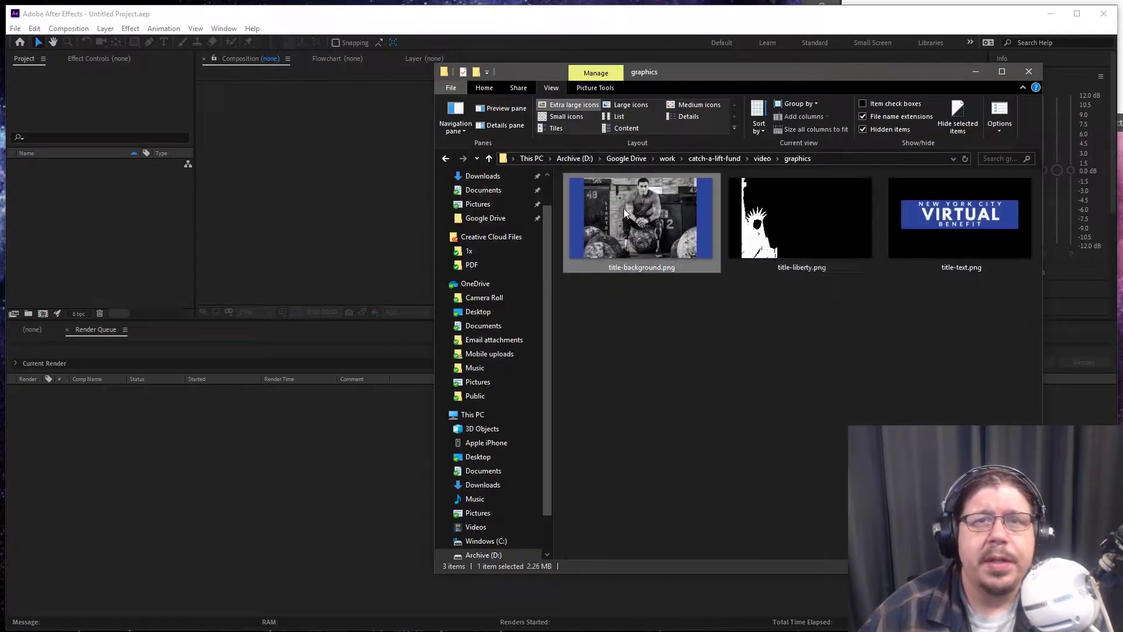
pyautogui.keyDown('shift'); pyautogui.click(984, 229); pyautogui.keyUp('shift')
pyautogui.moveTo(651, 215); pyautogui.dragTo(65, 208)
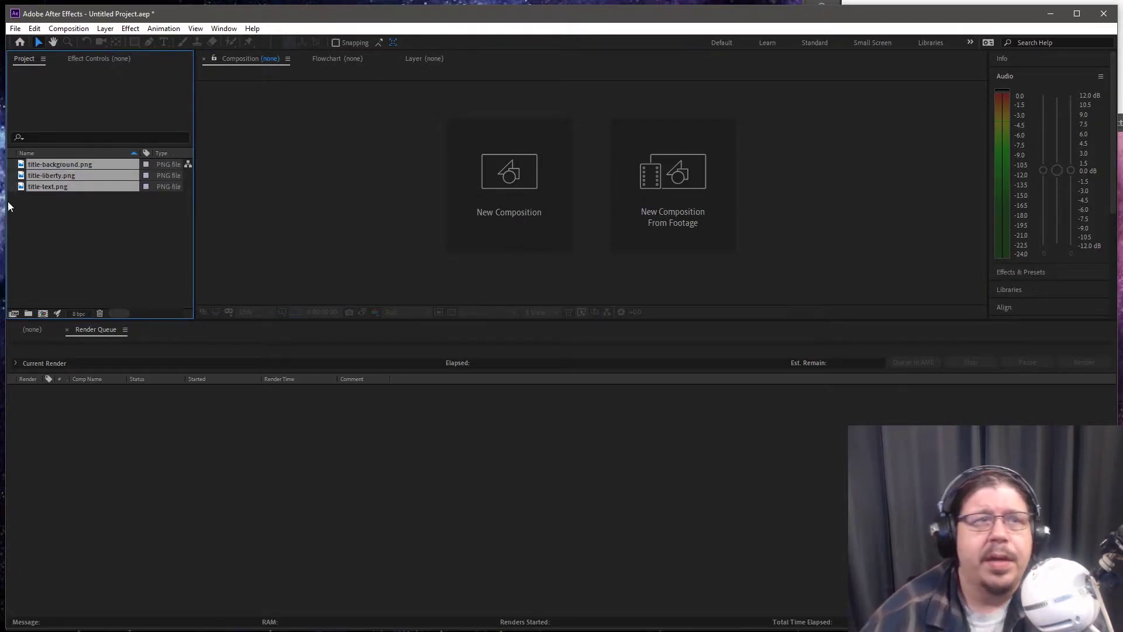
pyautogui.click(61, 220)
# Create a composition from title-background.png by placing it in the empty timeline.
pyautogui.click(65, 164)
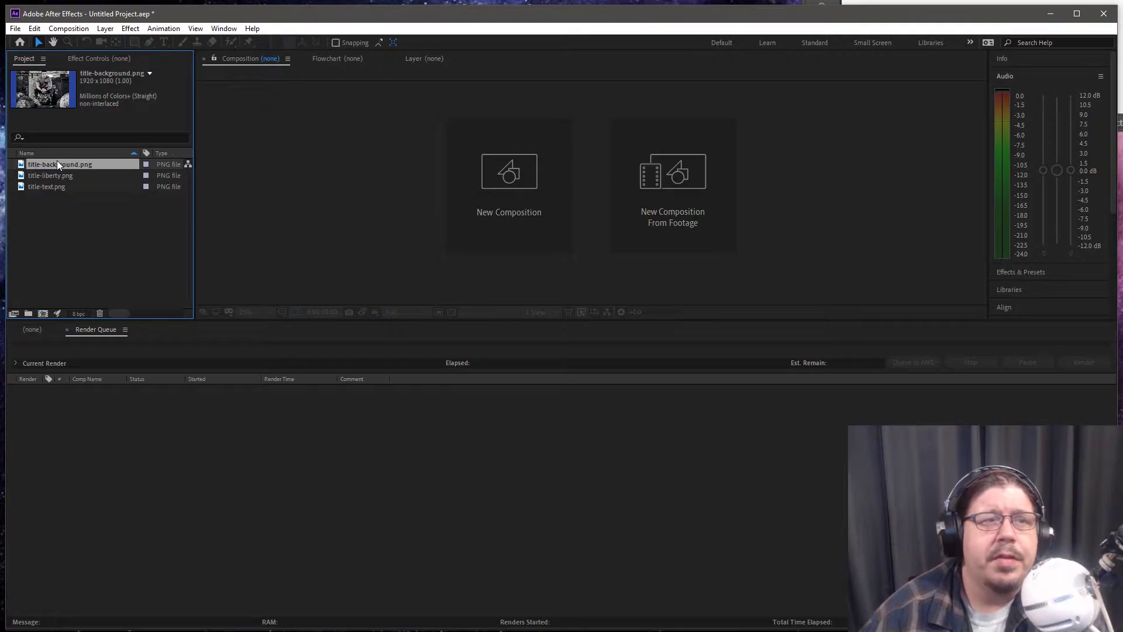
pyautogui.click(30, 330)
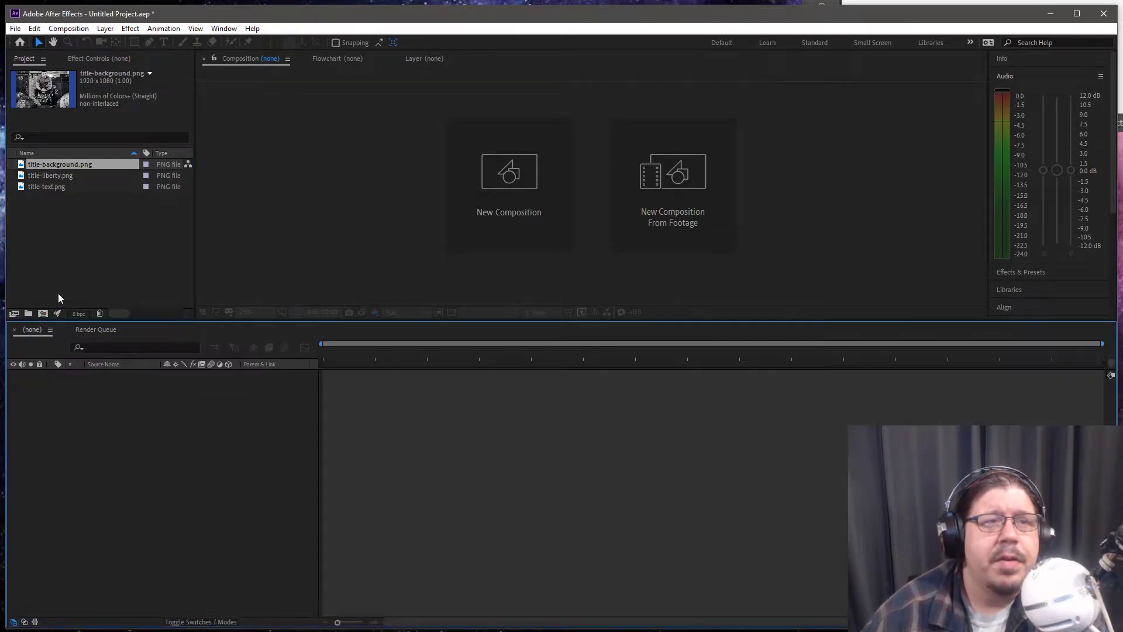
pyautogui.click(65, 164)
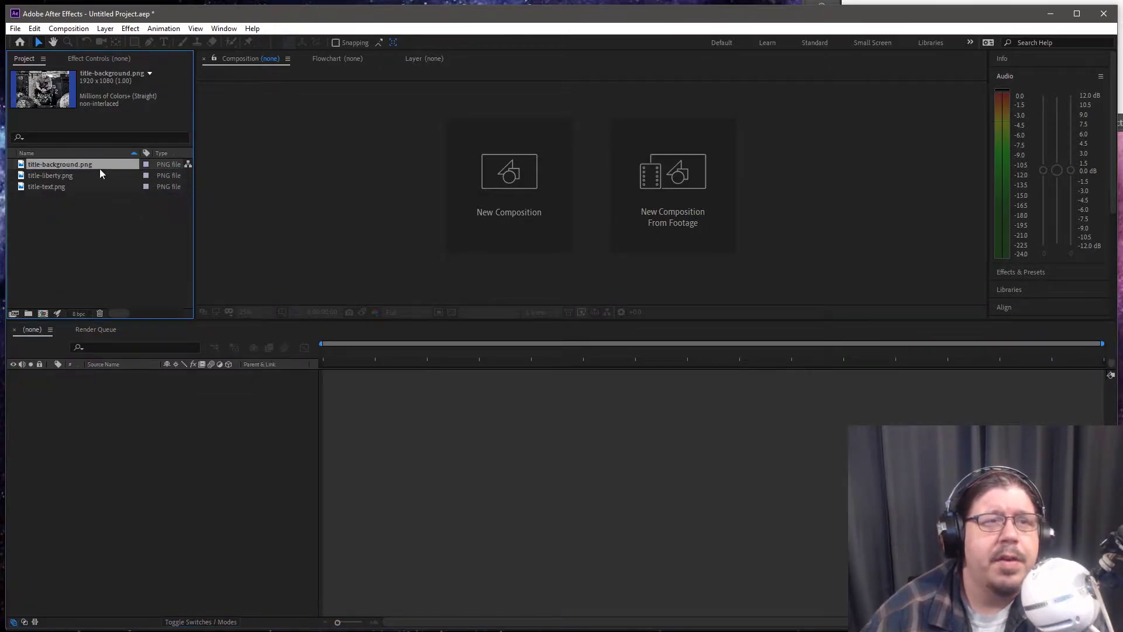
pyautogui.click(99, 329)
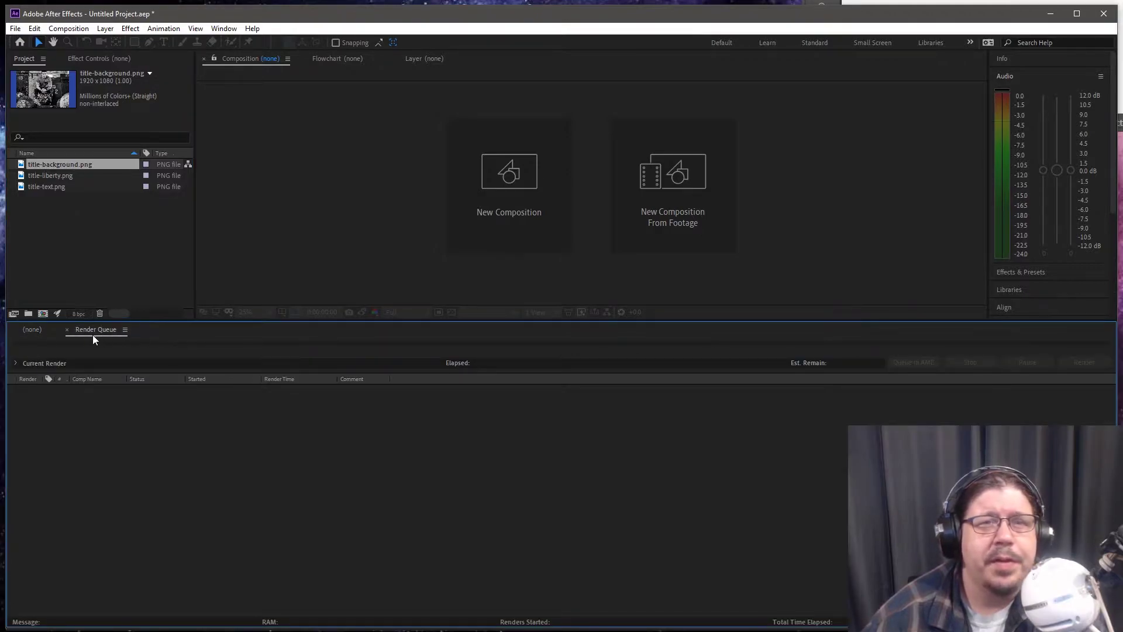
pyautogui.click(40, 330)
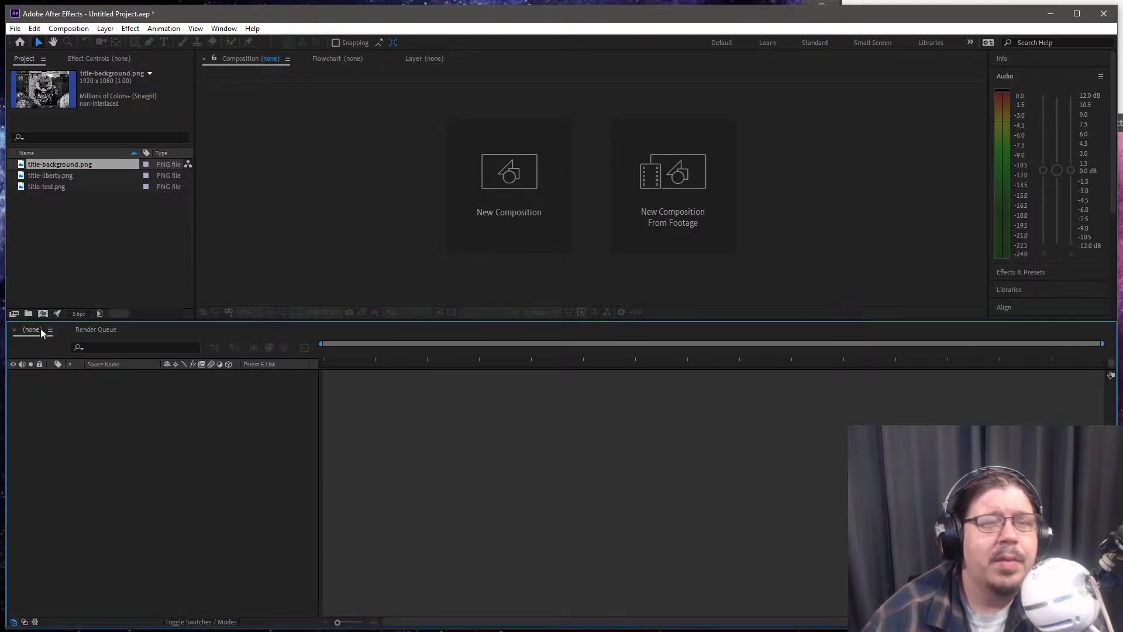
pyautogui.moveTo(62, 165); pyautogui.dragTo(110, 420)
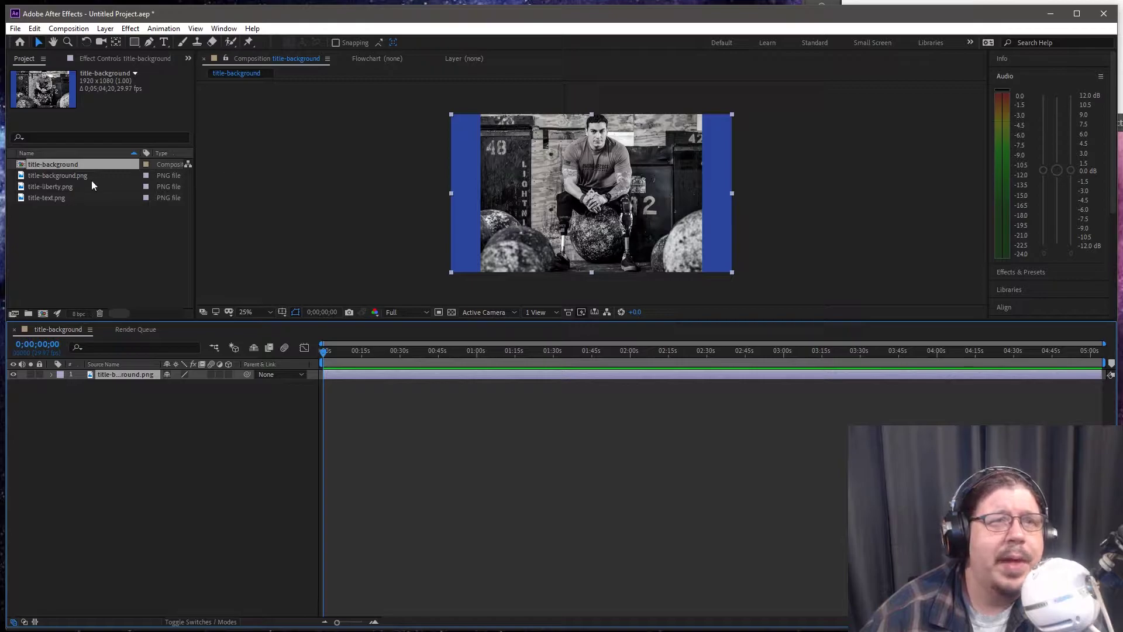
# Add title-liberty.png and title-text.png as layers, and place the background layer beneath both of them.
pyautogui.moveTo(51, 186); pyautogui.dragTo(99, 413)
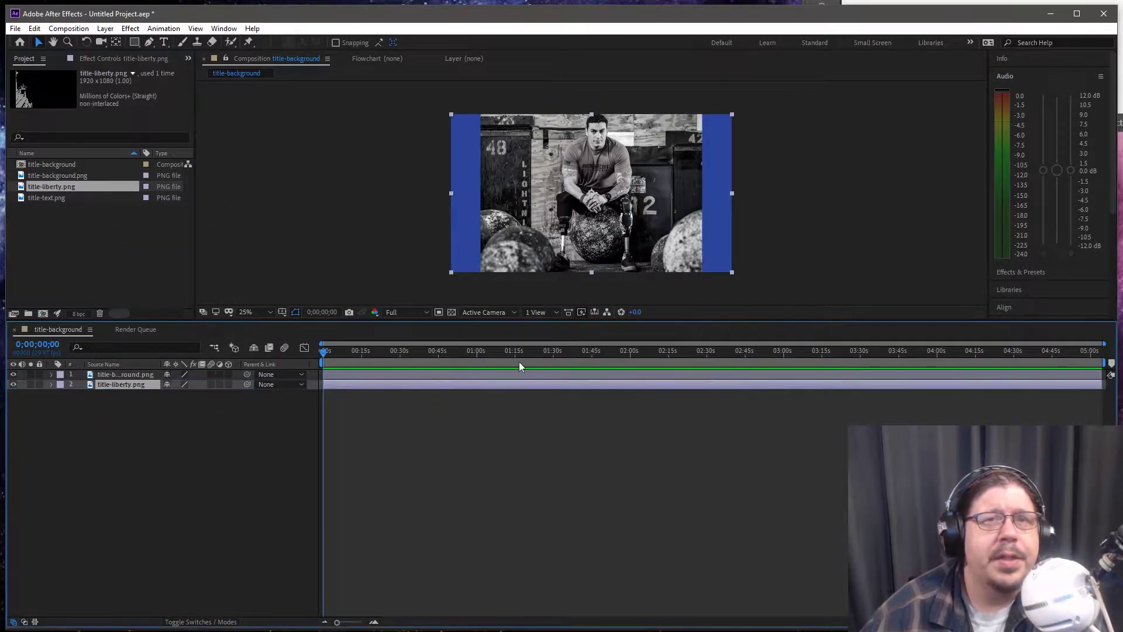
pyautogui.moveTo(37, 198); pyautogui.dragTo(111, 436)
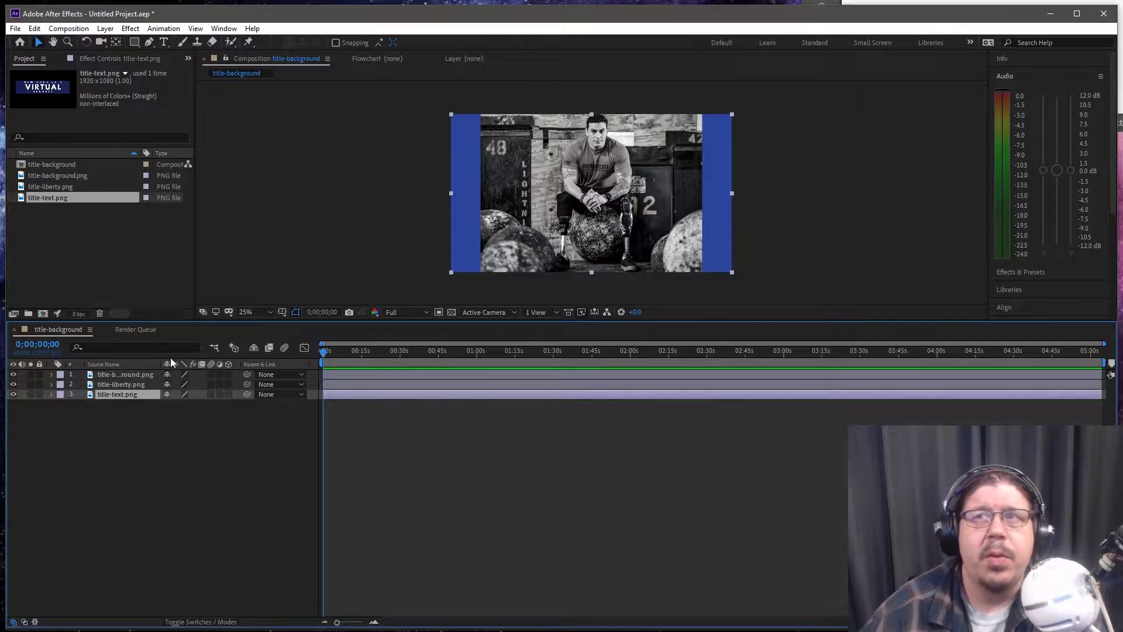
pyautogui.click(127, 375)
pyautogui.moveTo(130, 374); pyautogui.dragTo(141, 405)
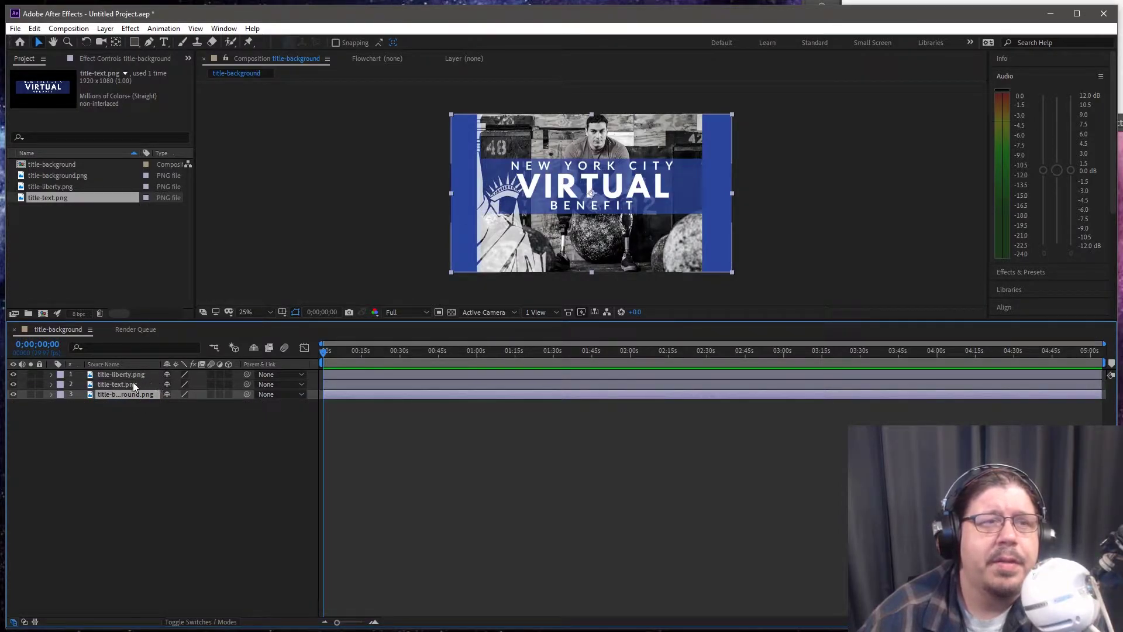
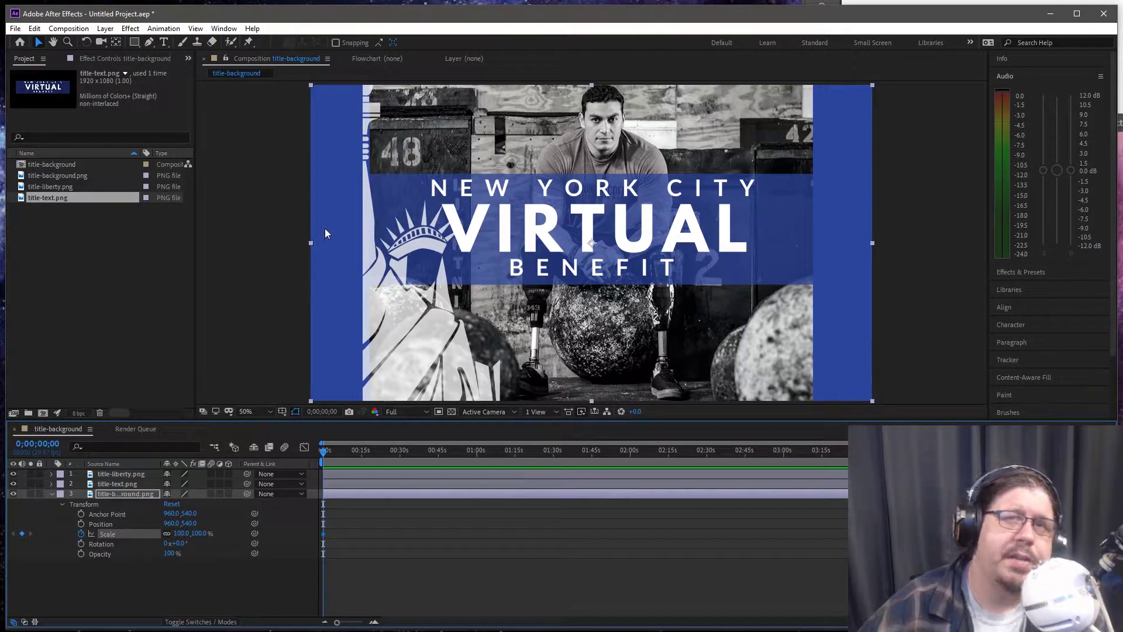
# Animate the background layer's Scale from about 113.3% at the start to 100% at 0;02;59;28.
pyautogui.press(',')
pyautogui.press(',')
pyautogui.press('.')
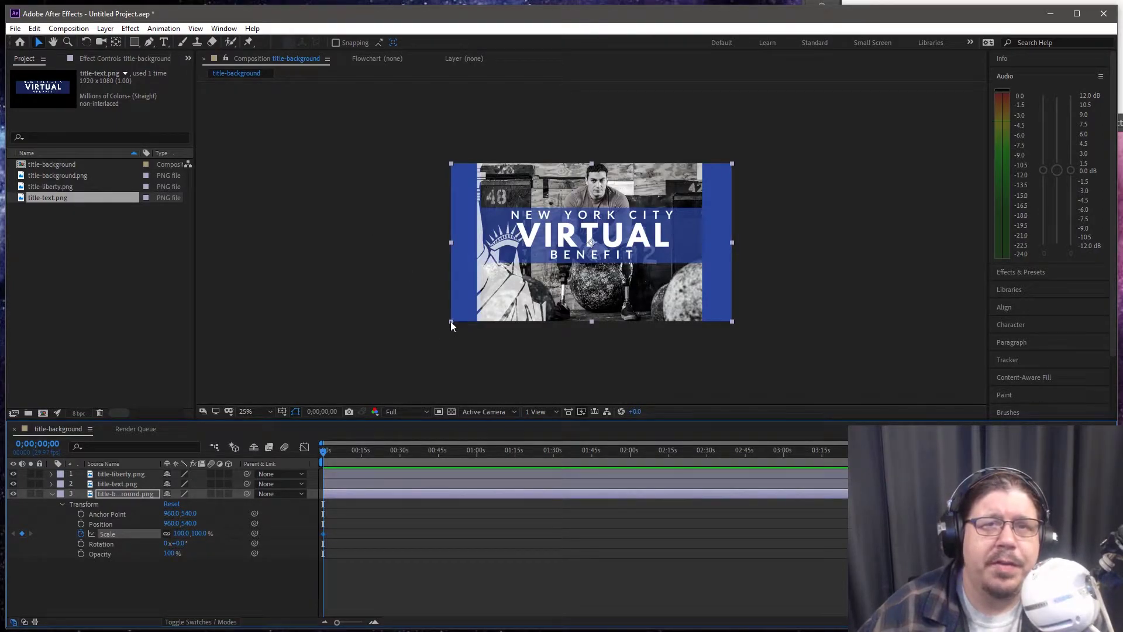
pyautogui.moveTo(450, 321); pyautogui.dragTo(422, 336)
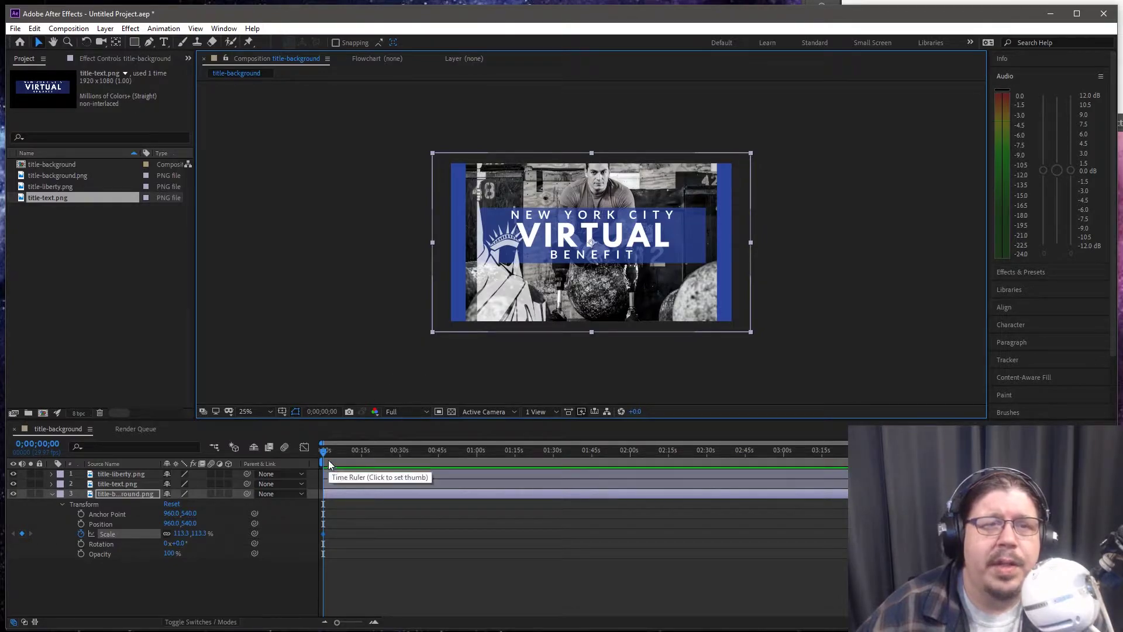
pyautogui.moveTo(323, 456); pyautogui.dragTo(781, 429)
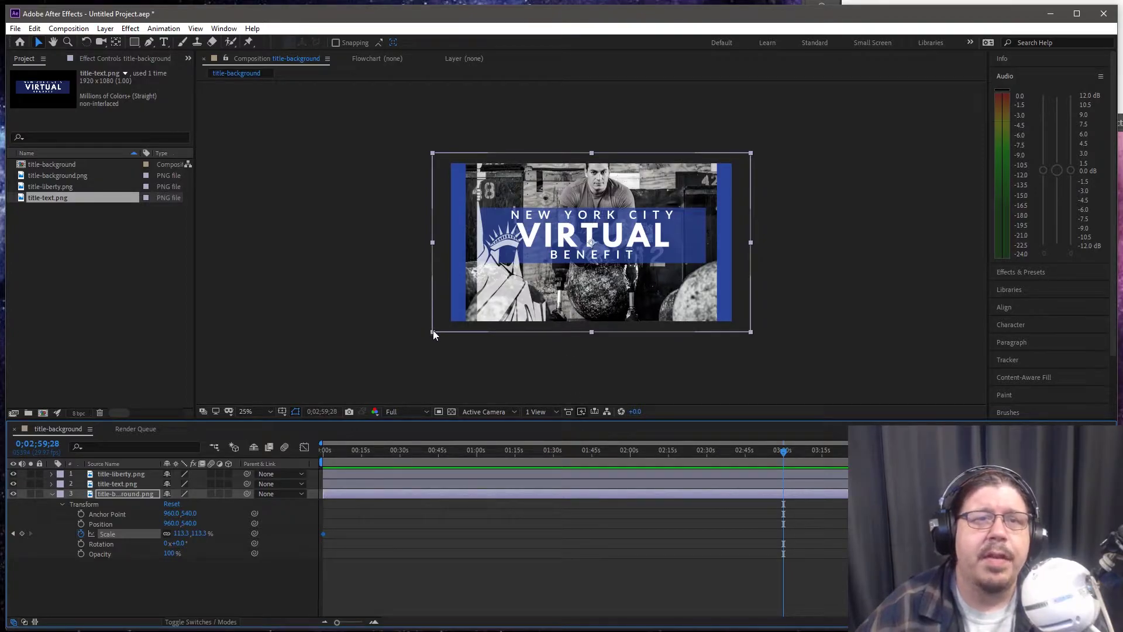
pyautogui.moveTo(432, 332); pyautogui.dragTo(450, 323)
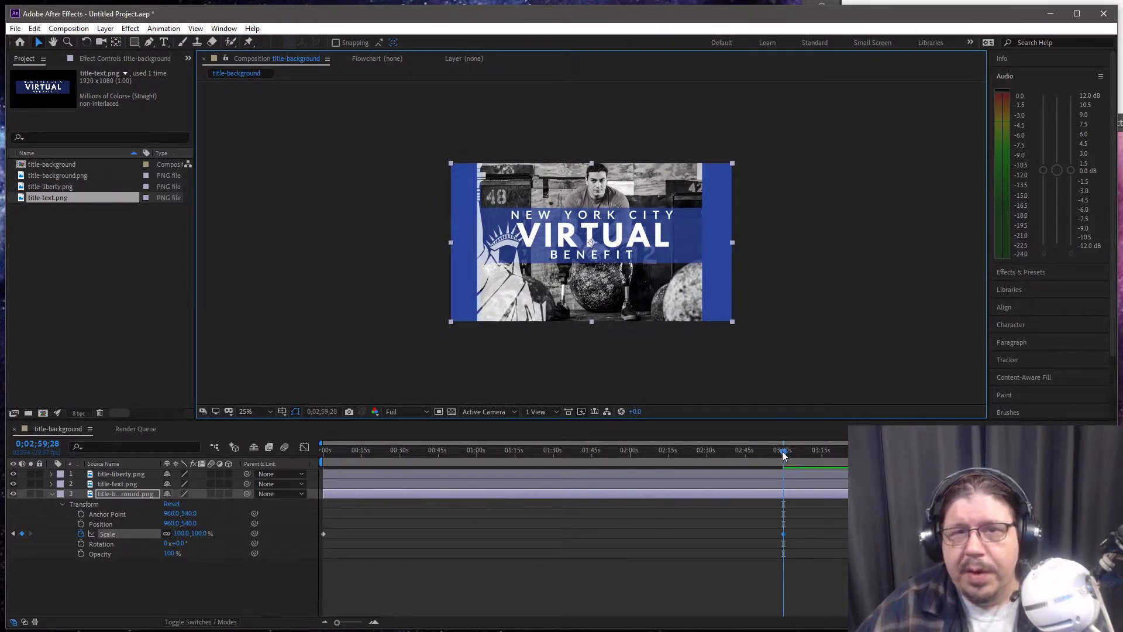
# Add a Scale keyframe of 113.3% to the title-liberty.png layer at the start of the composition.
pyautogui.moveTo(784, 455); pyautogui.dragTo(279, 410)
pyautogui.scroll(2, 574, 223)
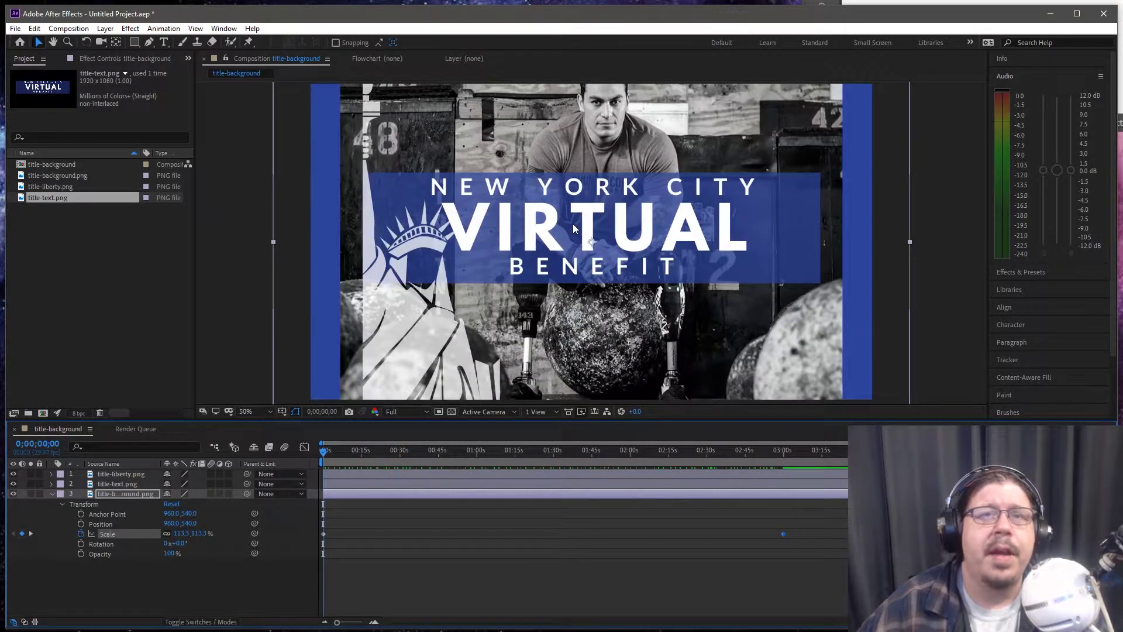
pyautogui.scroll(-2, 572, 227)
pyautogui.scroll(2, 567, 233)
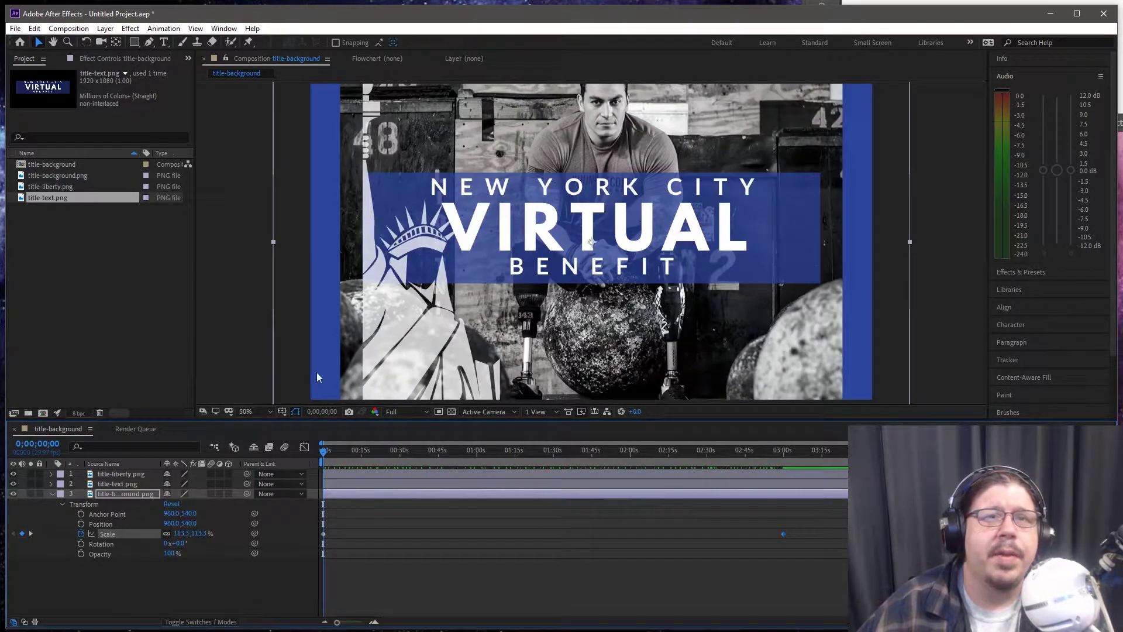
pyautogui.moveTo(324, 451); pyautogui.dragTo(286, 434)
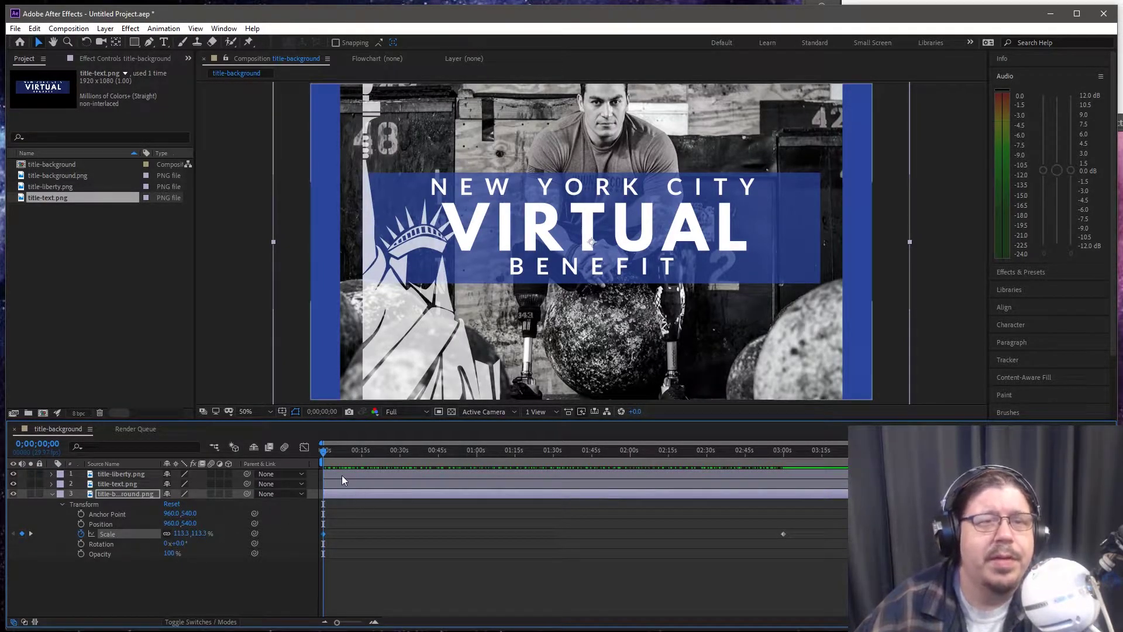
pyautogui.click(50, 474)
pyautogui.click(60, 485)
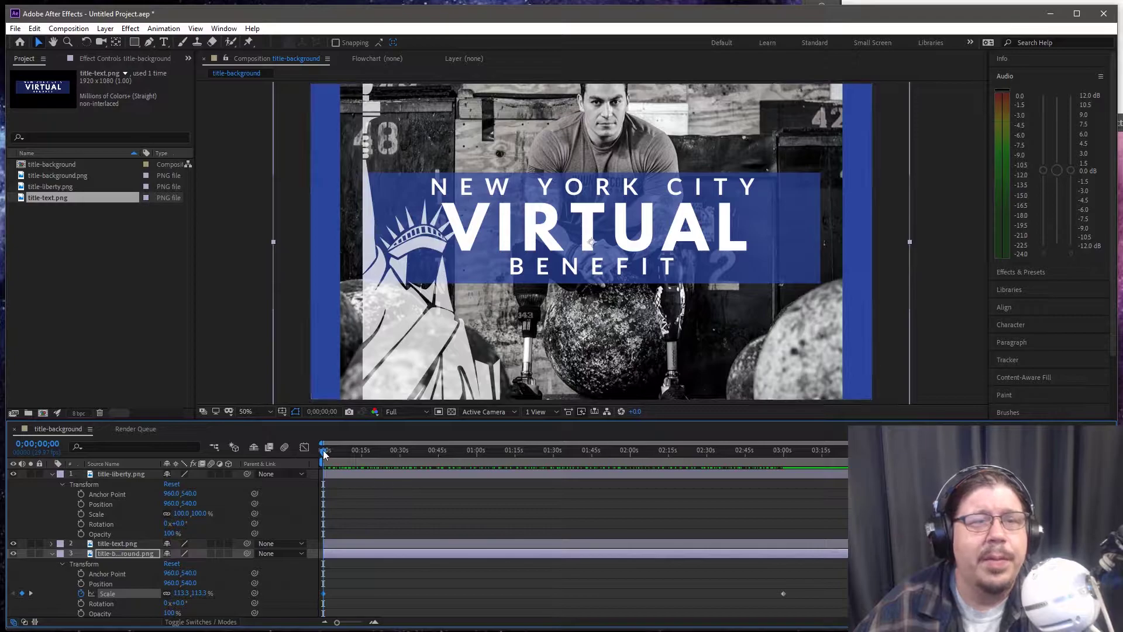
pyautogui.click(82, 513)
pyautogui.click(182, 514)
pyautogui.write('113')
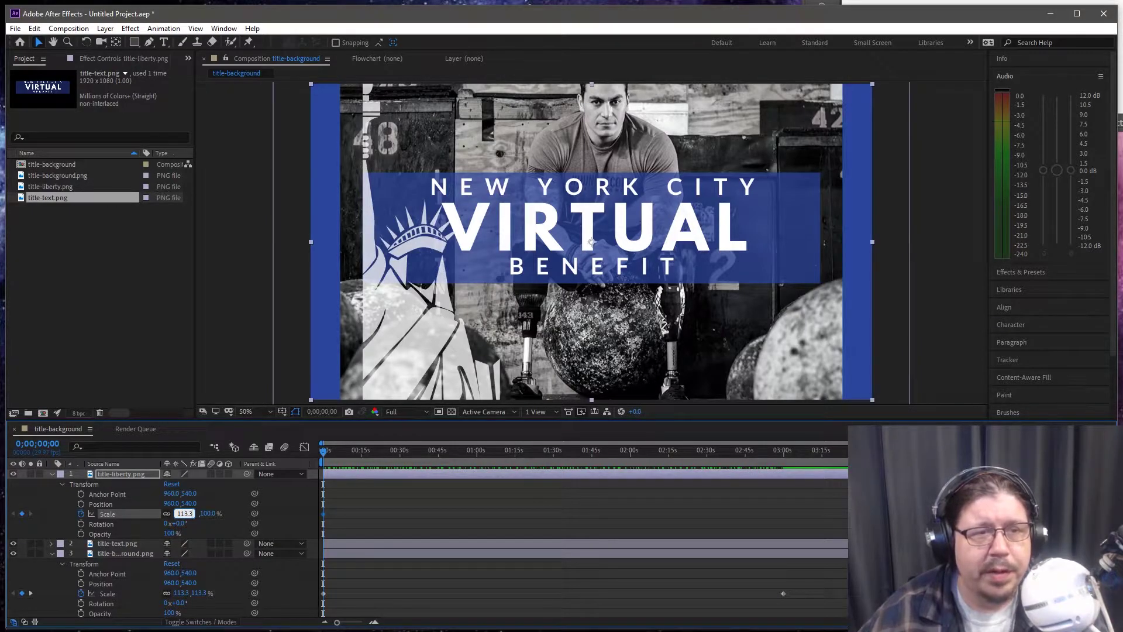
pyautogui.write('.3')
pyautogui.press('Tab')
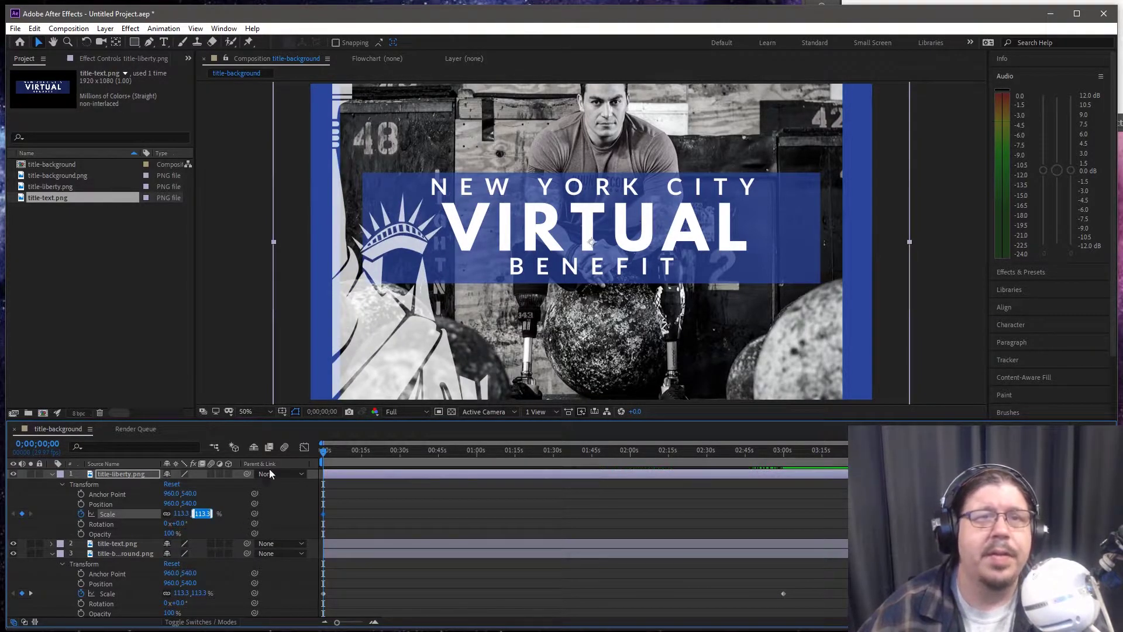
pyautogui.click(268, 203)
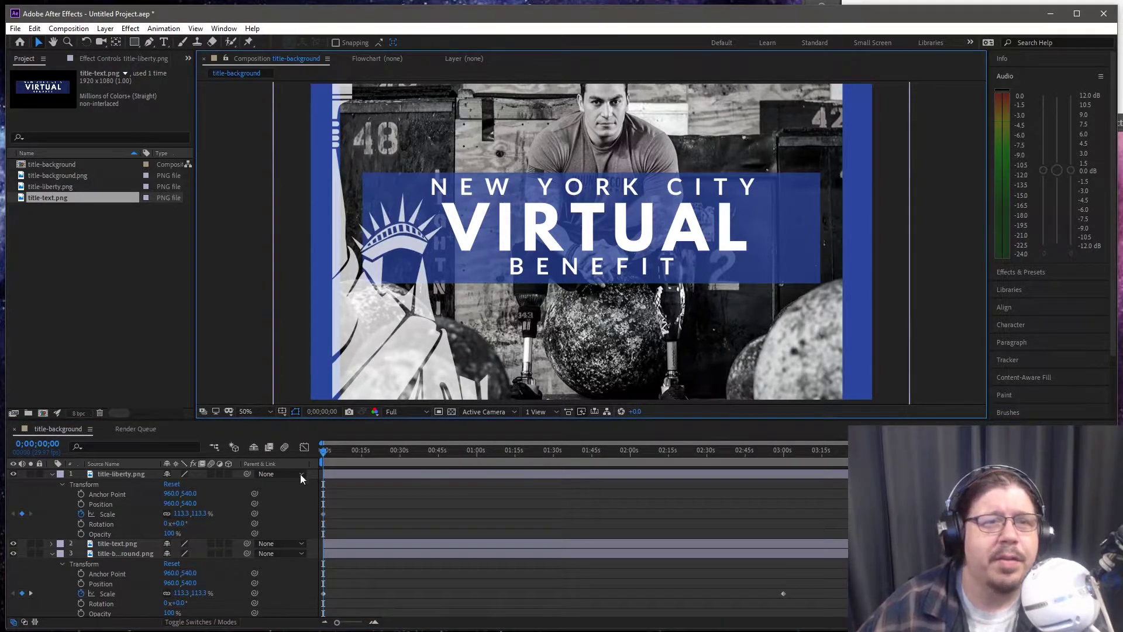
# Set the title-liberty.png layer's Scale to 100% at 0;03;00;07 and scrub back to the start to check the animation.
pyautogui.moveTo(325, 457); pyautogui.dragTo(297, 440)
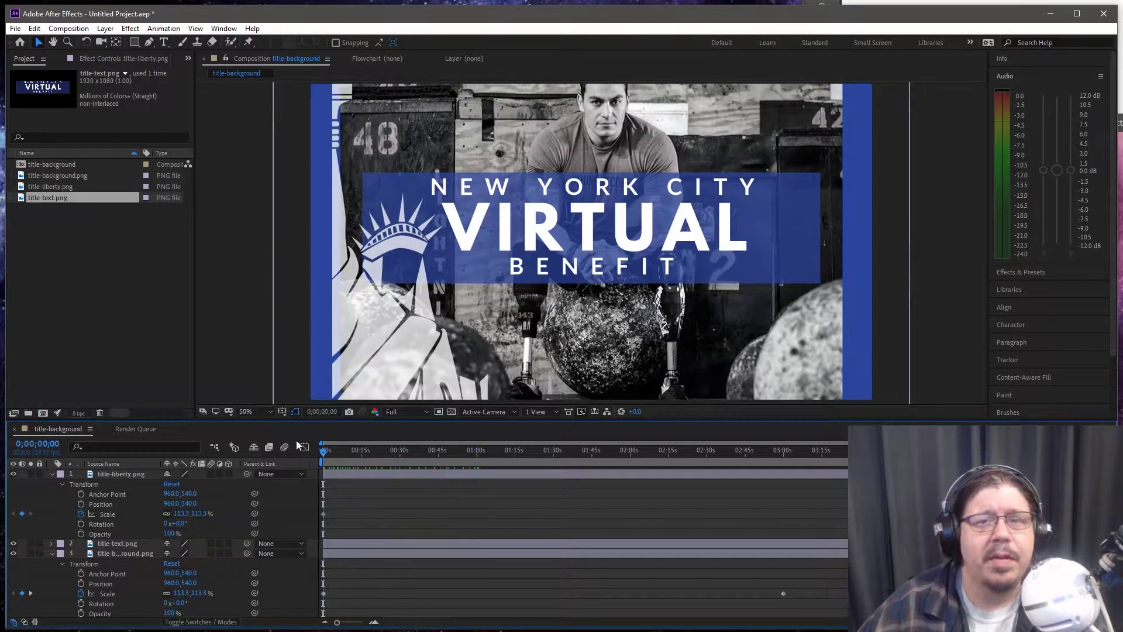
pyautogui.moveTo(785, 450); pyautogui.dragTo(784, 454)
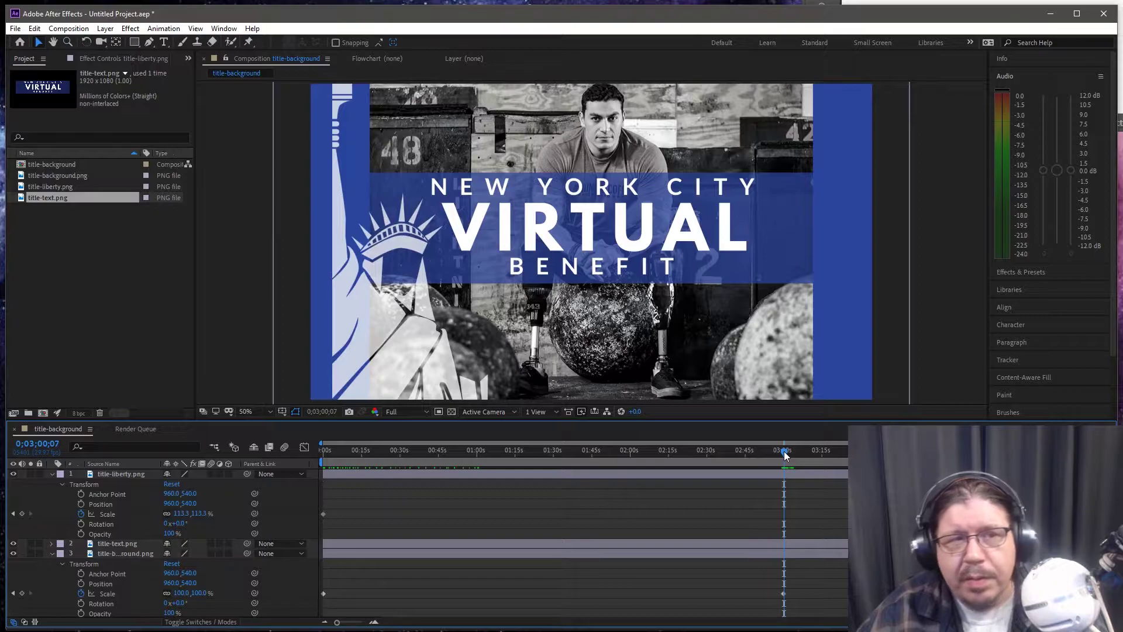
pyautogui.click(183, 513)
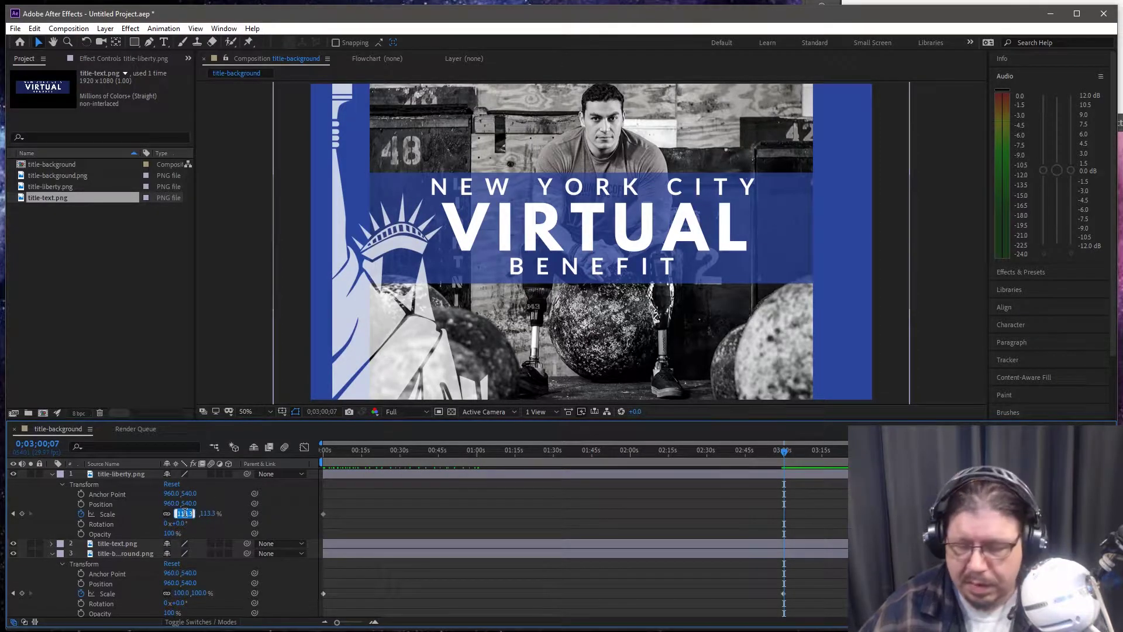
pyautogui.write('100')
pyautogui.press('Tab')
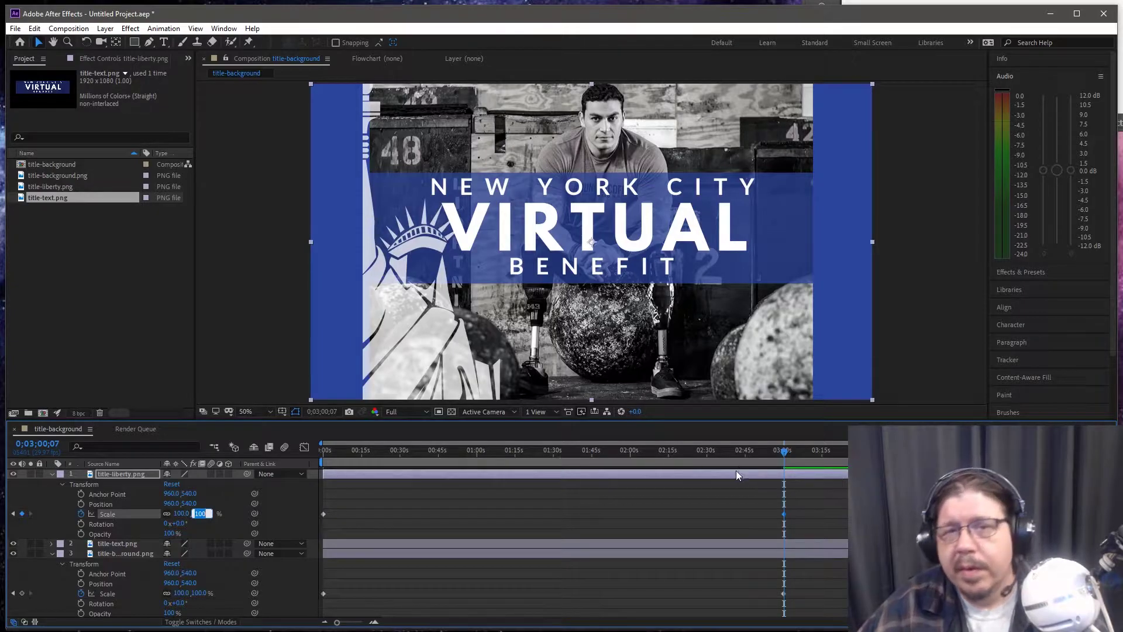
pyautogui.click(705, 451)
pyautogui.moveTo(689, 451); pyautogui.dragTo(783, 475)
pyautogui.moveTo(409, 450); pyautogui.dragTo(296, 433)
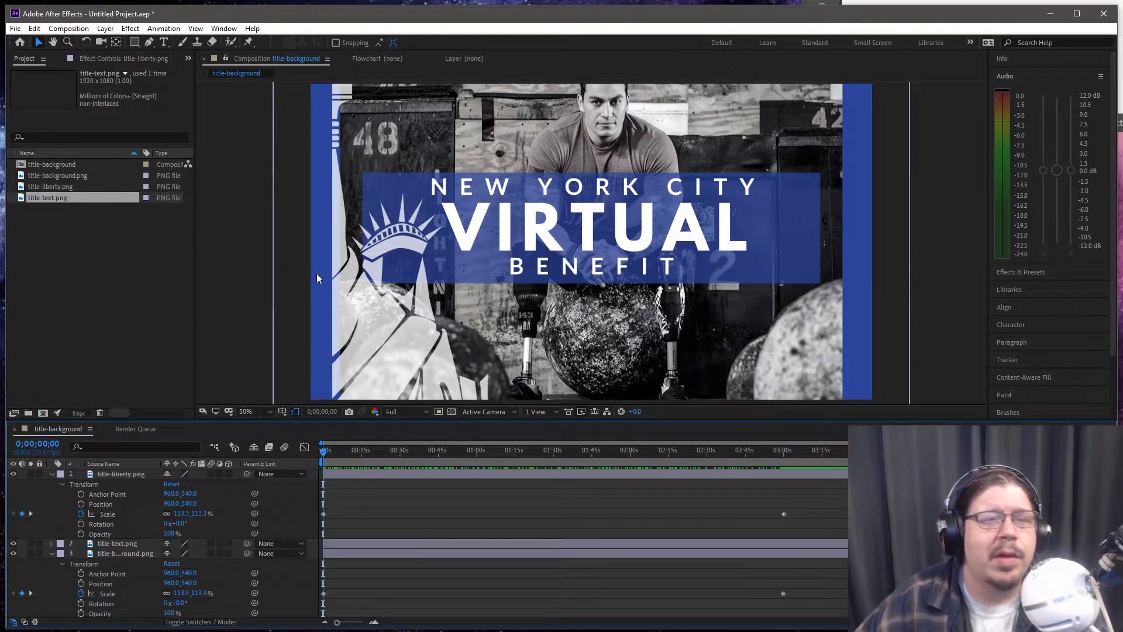
# Collapse the title-liberty and title-background layers, and reveal the title-text.png layer's Transform properties.
pyautogui.click(51, 473)
pyautogui.click(52, 493)
pyautogui.click(51, 484)
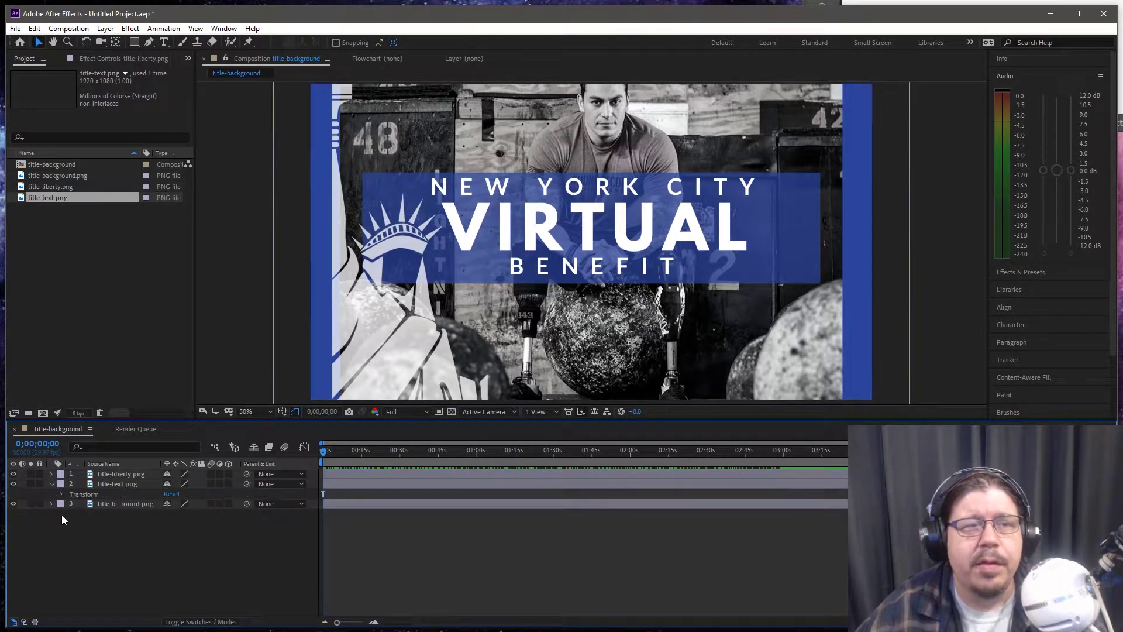
pyautogui.click(123, 483)
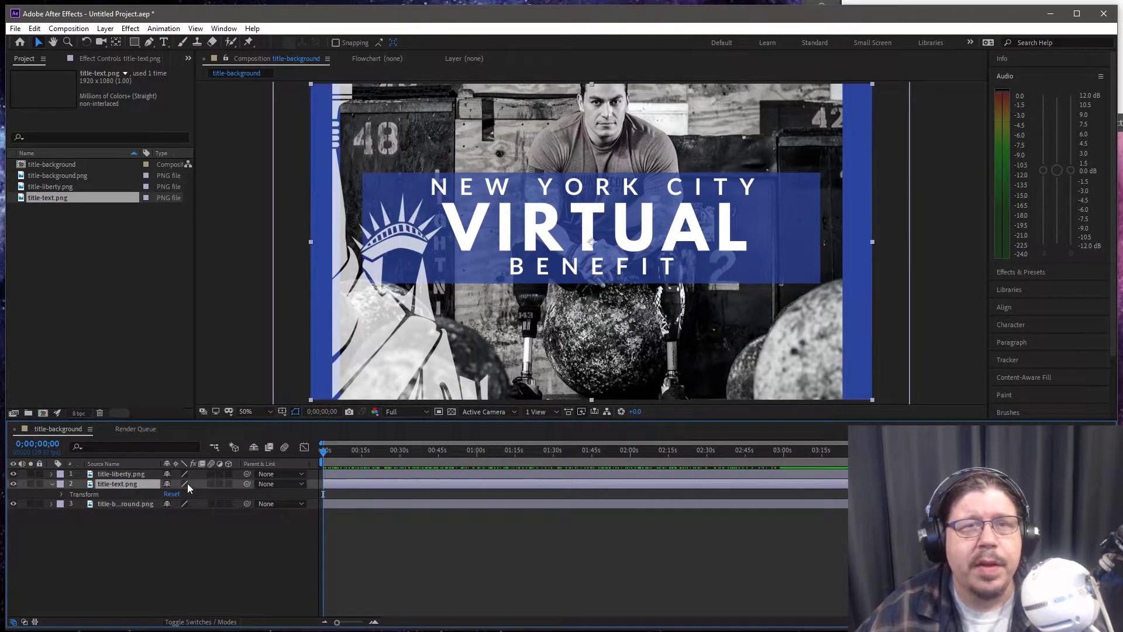
pyautogui.click(62, 492)
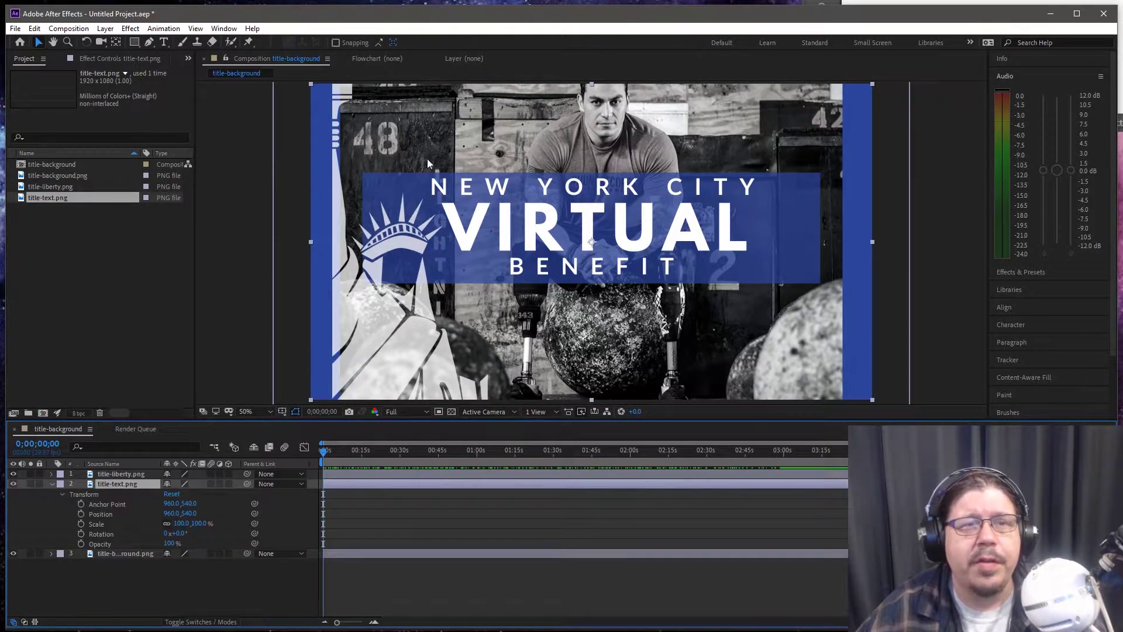
# Enlarge the title-text.png layer to about 110% at the start of the composition and enable keyframing for its Scale.
pyautogui.press(',')
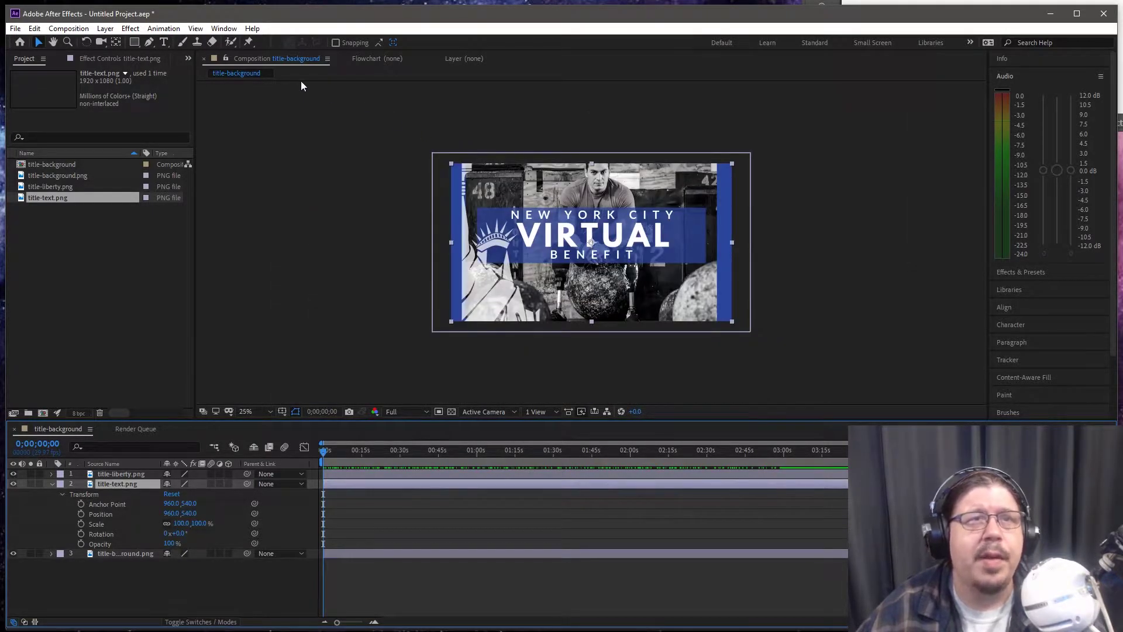
pyautogui.click(68, 41)
pyautogui.click(591, 338)
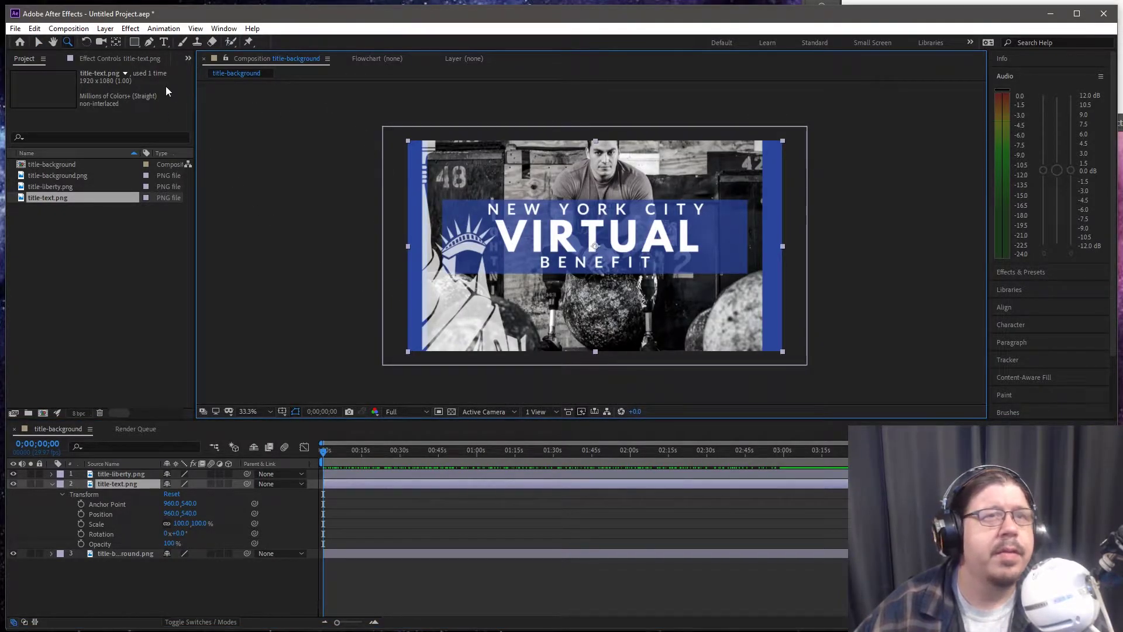
pyautogui.press('v')
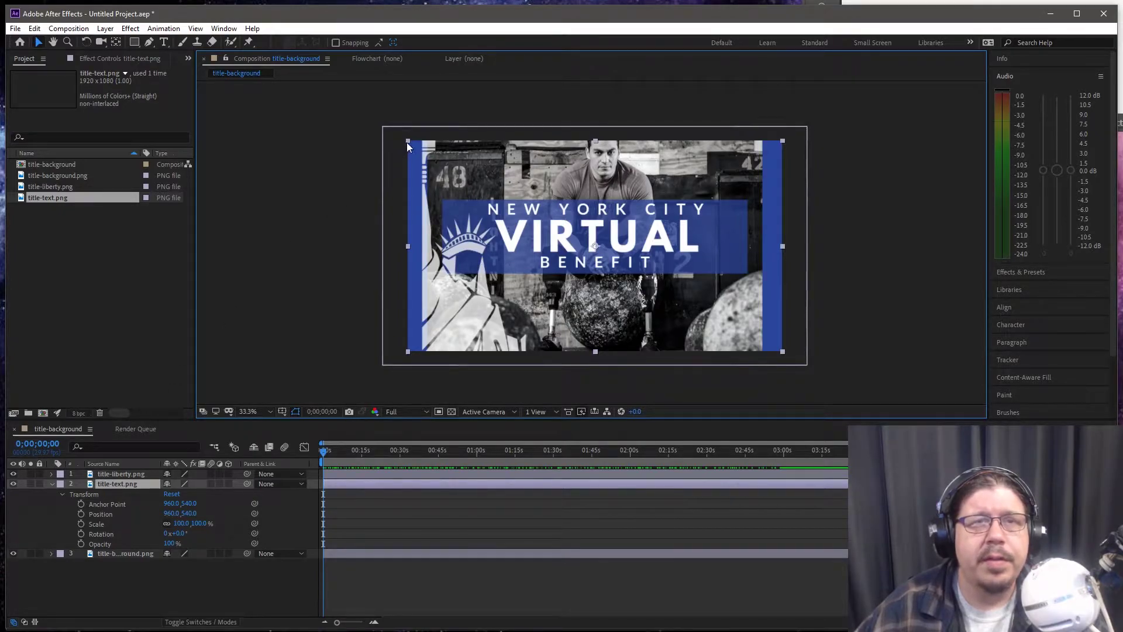
pyautogui.moveTo(325, 450); pyautogui.dragTo(286, 441)
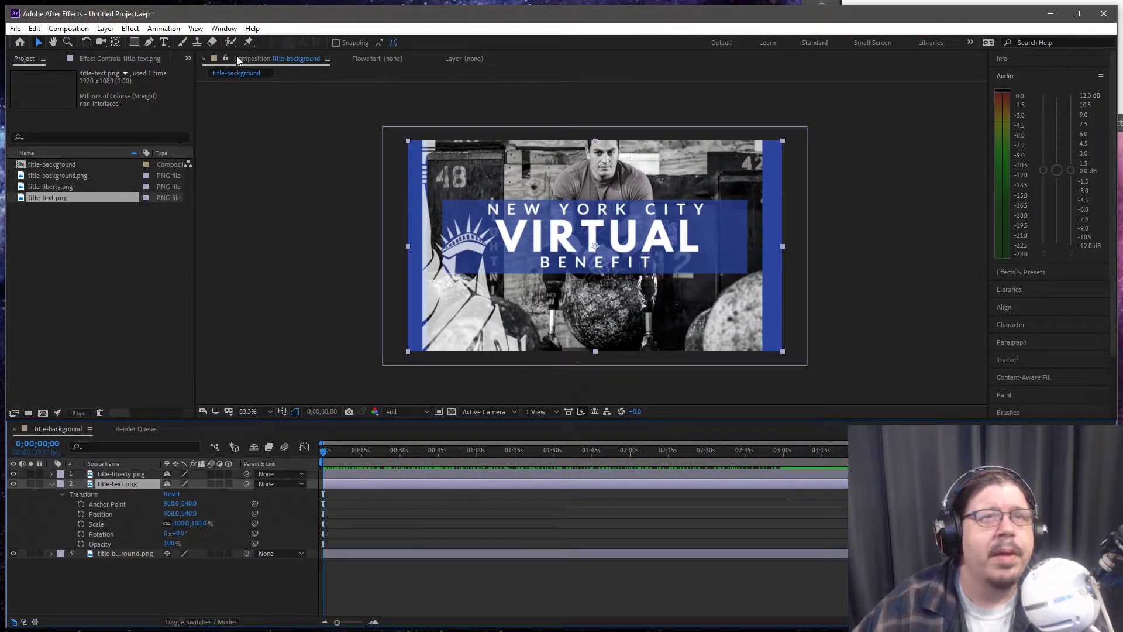
pyautogui.click(512, 231)
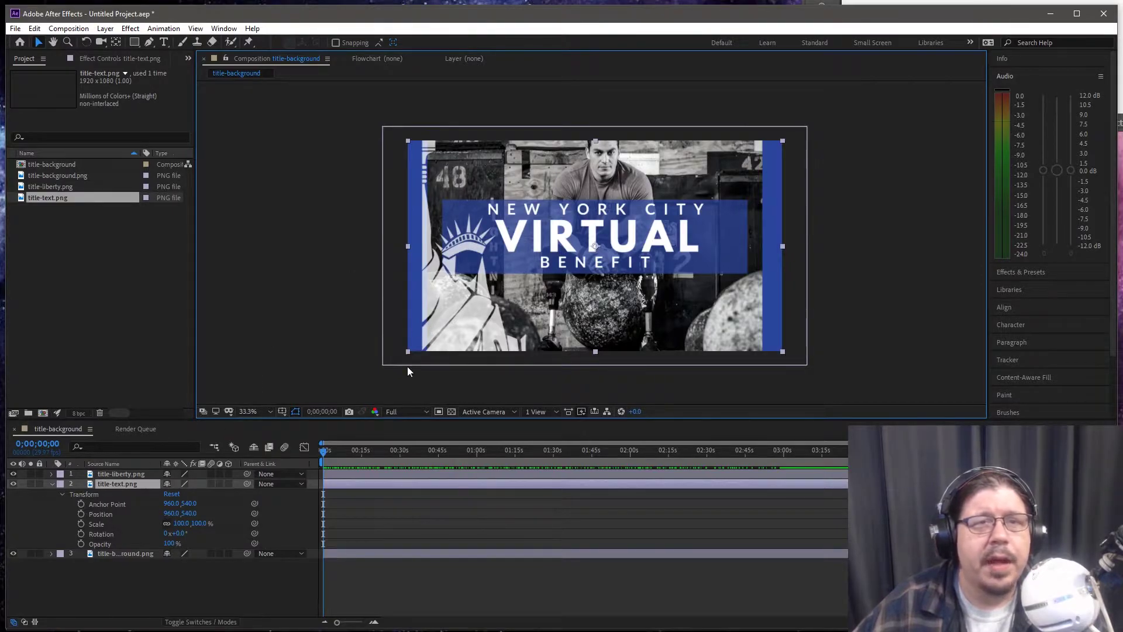
pyautogui.moveTo(408, 354); pyautogui.dragTo(365, 286)
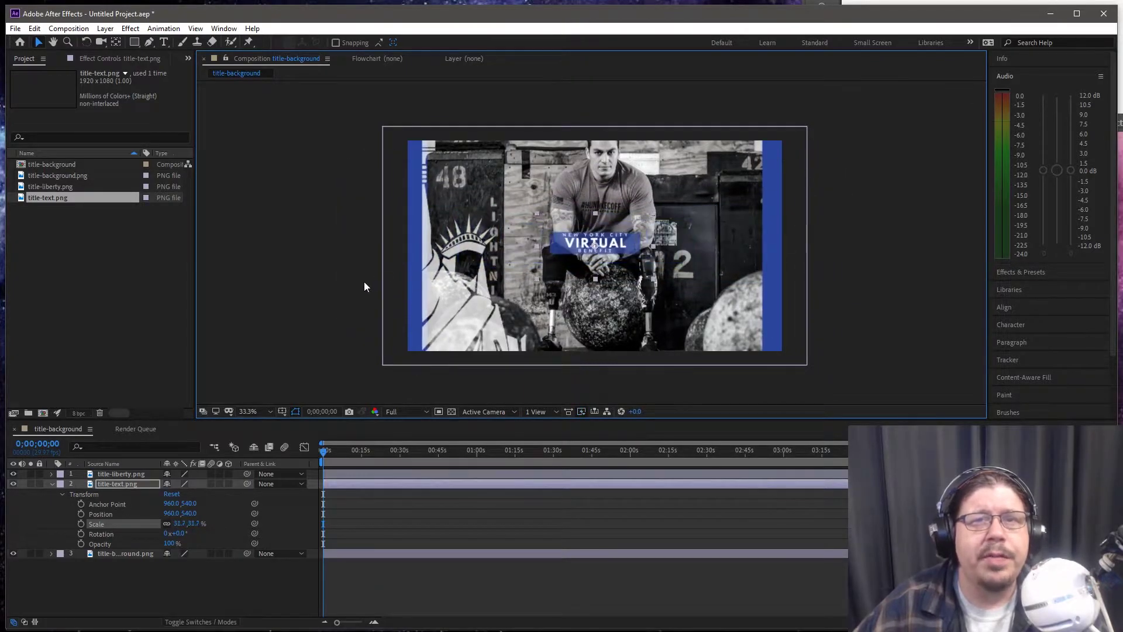
pyautogui.moveTo(346, 326); pyautogui.dragTo(311, 368)
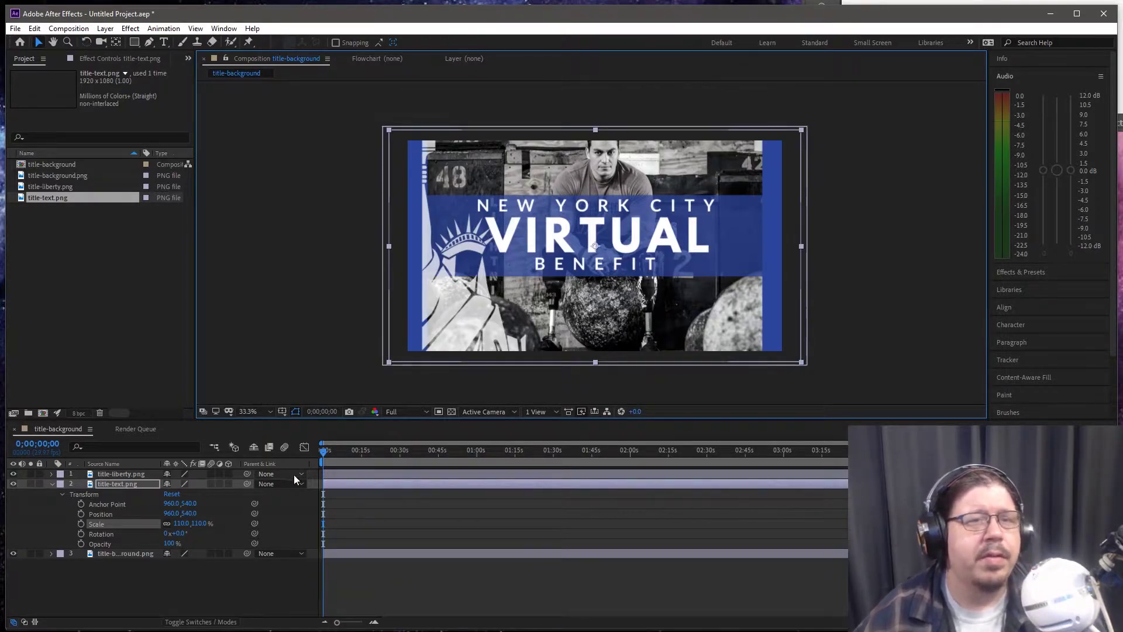
pyautogui.click(81, 523)
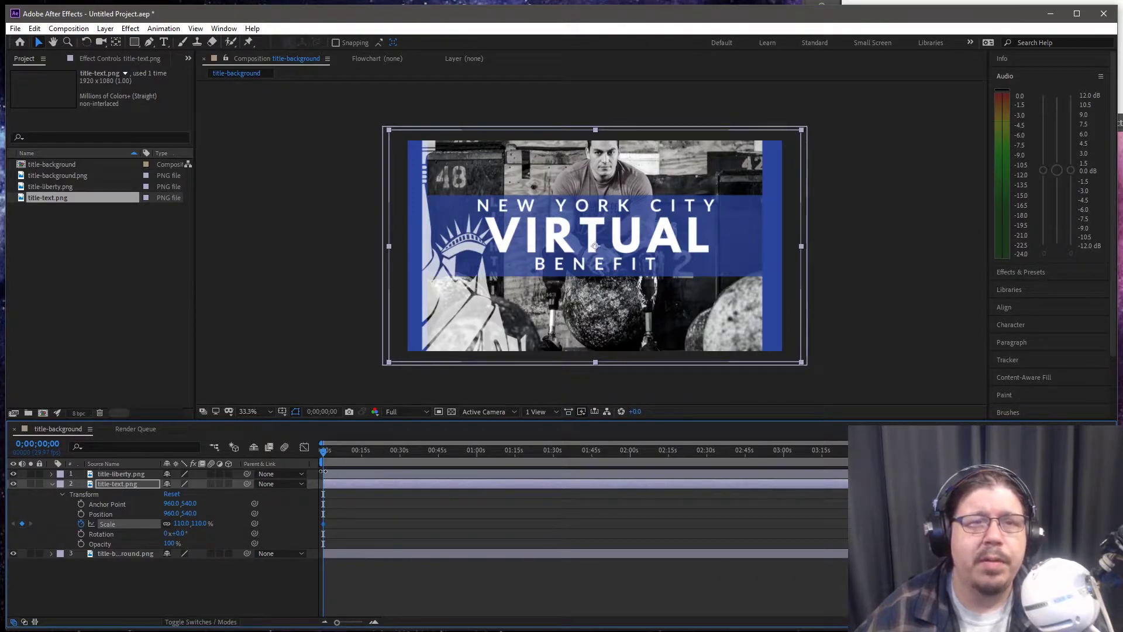
# Shrink title-text.png to about 101.2% Scale at 0;02;59;22, and raise its starting Scale keyframe to about 122.2%.
pyautogui.moveTo(323, 450); pyautogui.dragTo(784, 449)
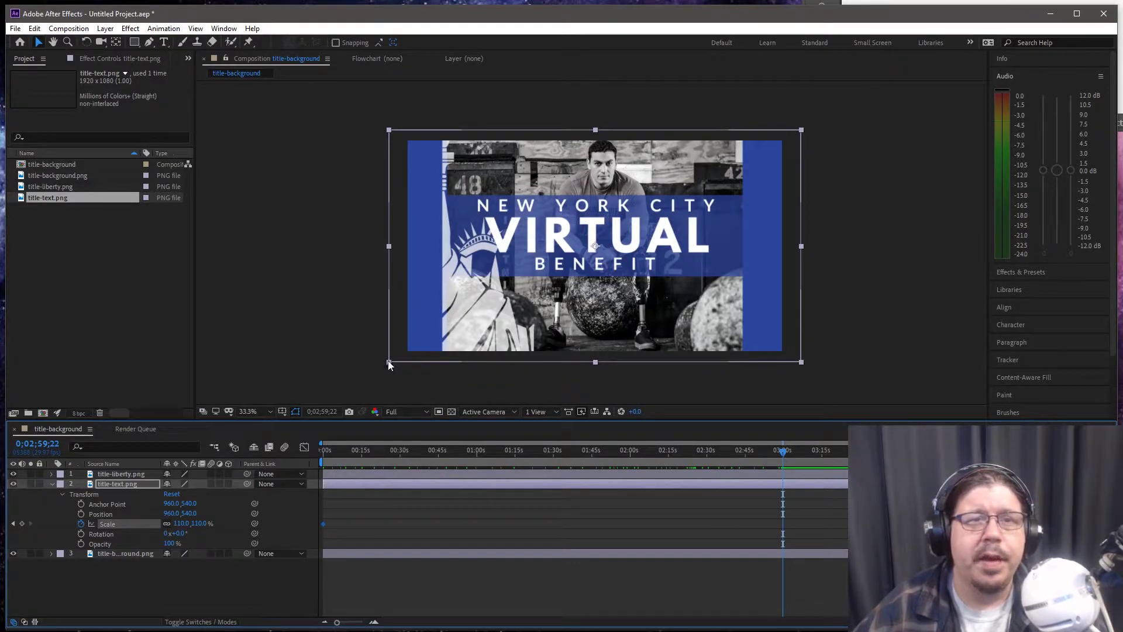
pyautogui.moveTo(388, 361)
pyautogui.mouseDown()
pyautogui.moveTo(422, 348)
pyautogui.moveTo(404, 356)
pyautogui.mouseUp()
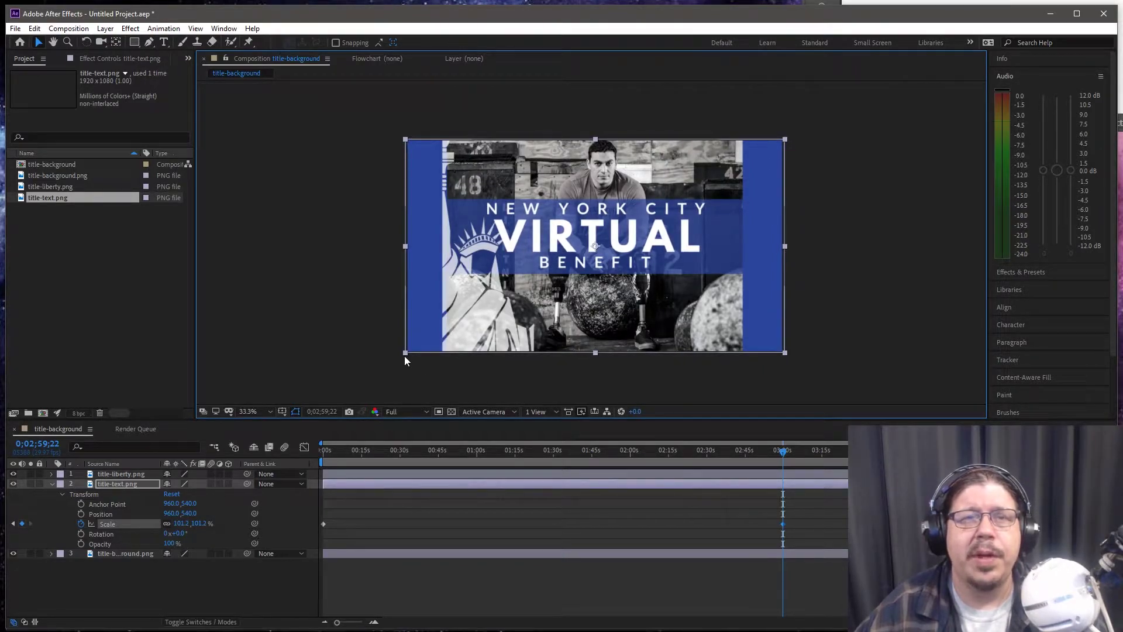
pyautogui.moveTo(404, 355); pyautogui.dragTo(404, 355)
pyautogui.moveTo(445, 454); pyautogui.dragTo(302, 447)
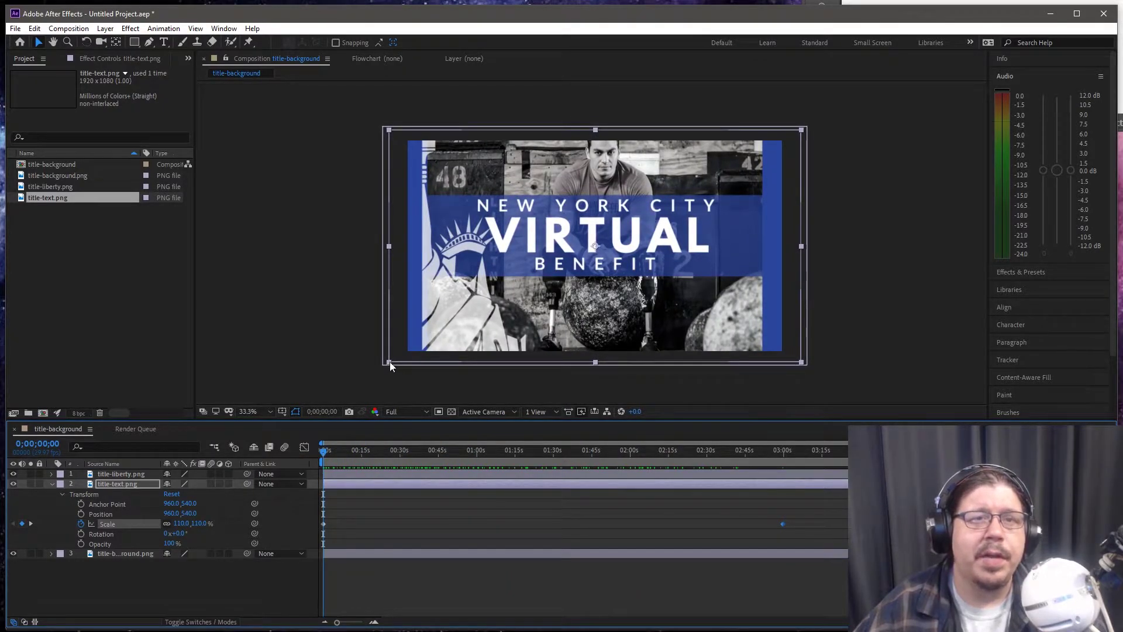
pyautogui.moveTo(389, 361); pyautogui.dragTo(366, 374)
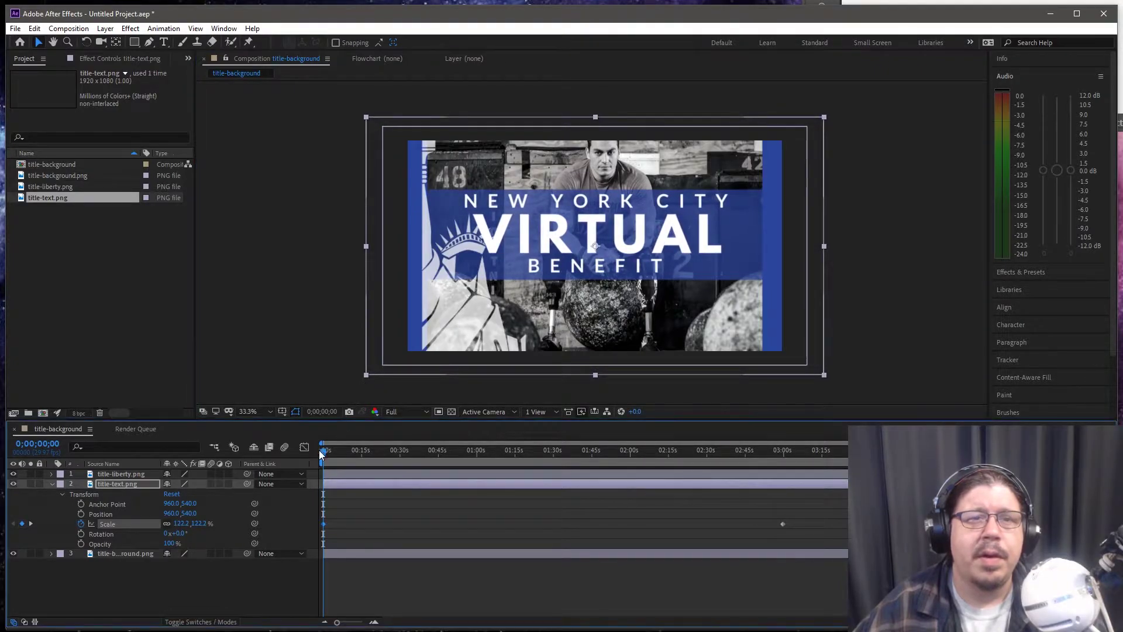
pyautogui.moveTo(322, 452); pyautogui.dragTo(279, 433)
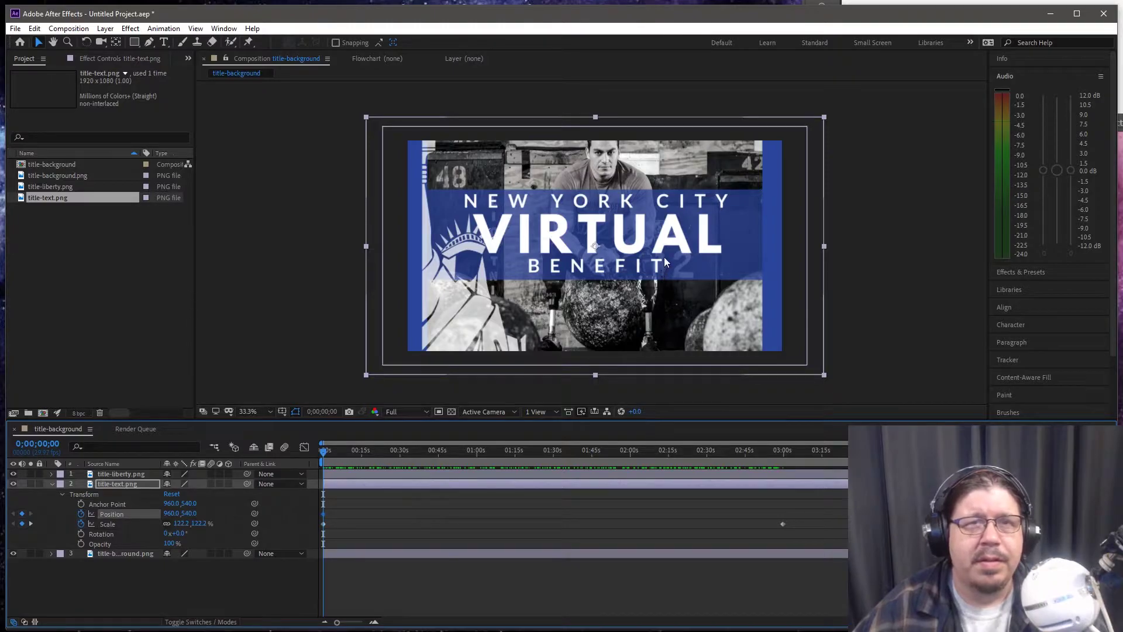
# Animate the title-text.png layer's Position from about 1095, 546 at the start to an X value of 960 at 0;02;59;22.
pyautogui.moveTo(664, 258); pyautogui.dragTo(690, 258)
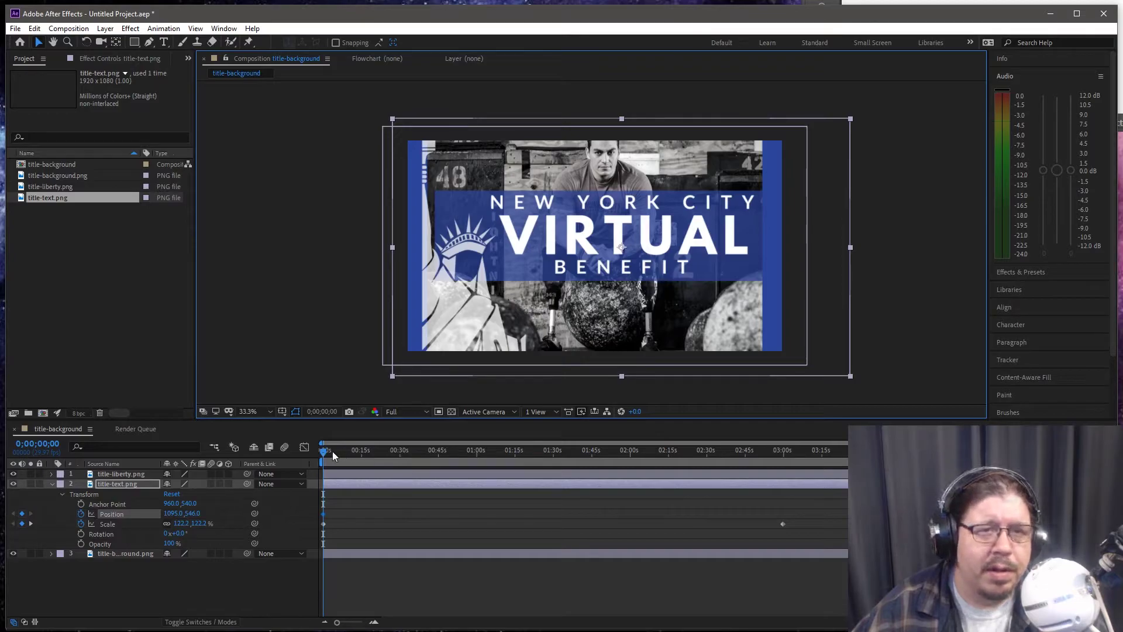
pyautogui.moveTo(324, 453); pyautogui.dragTo(783, 432)
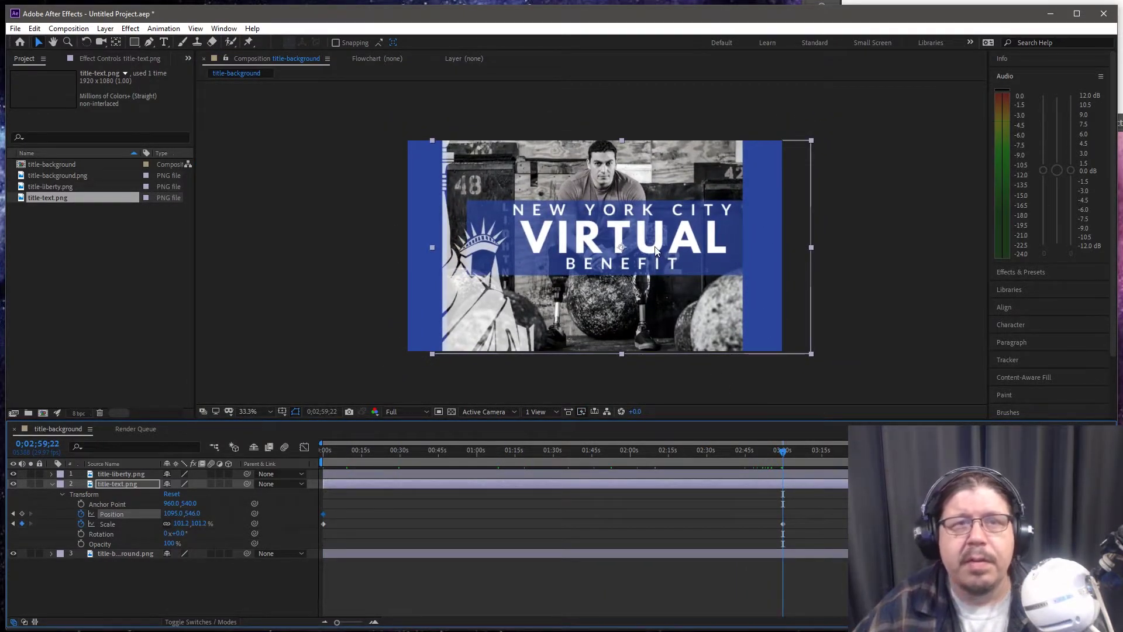
pyautogui.click(172, 513)
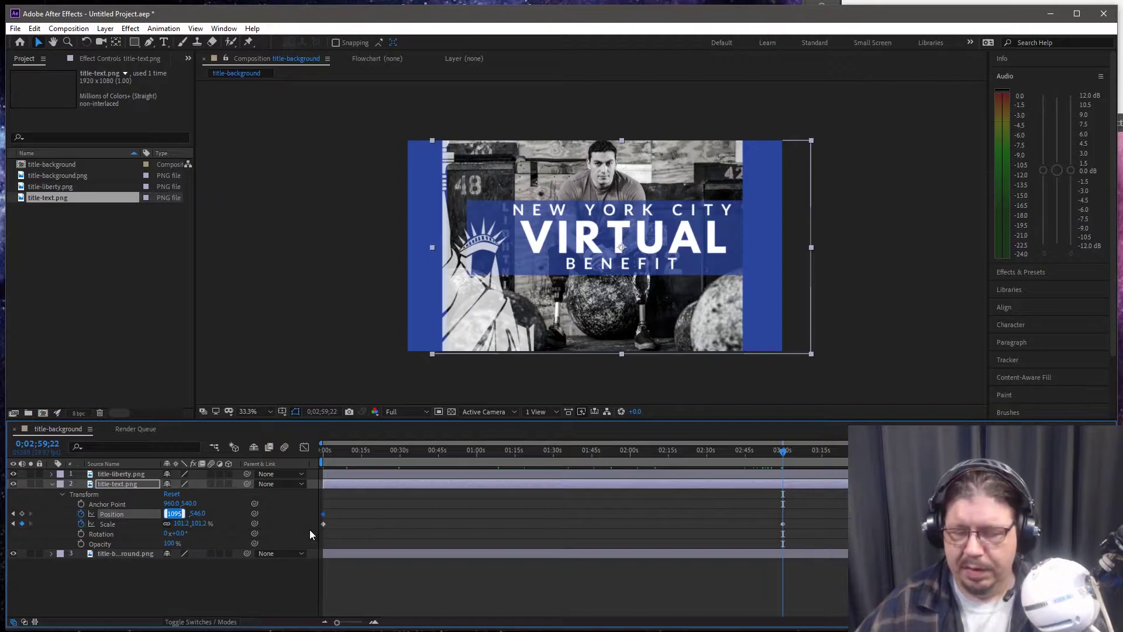
pyautogui.write('960')
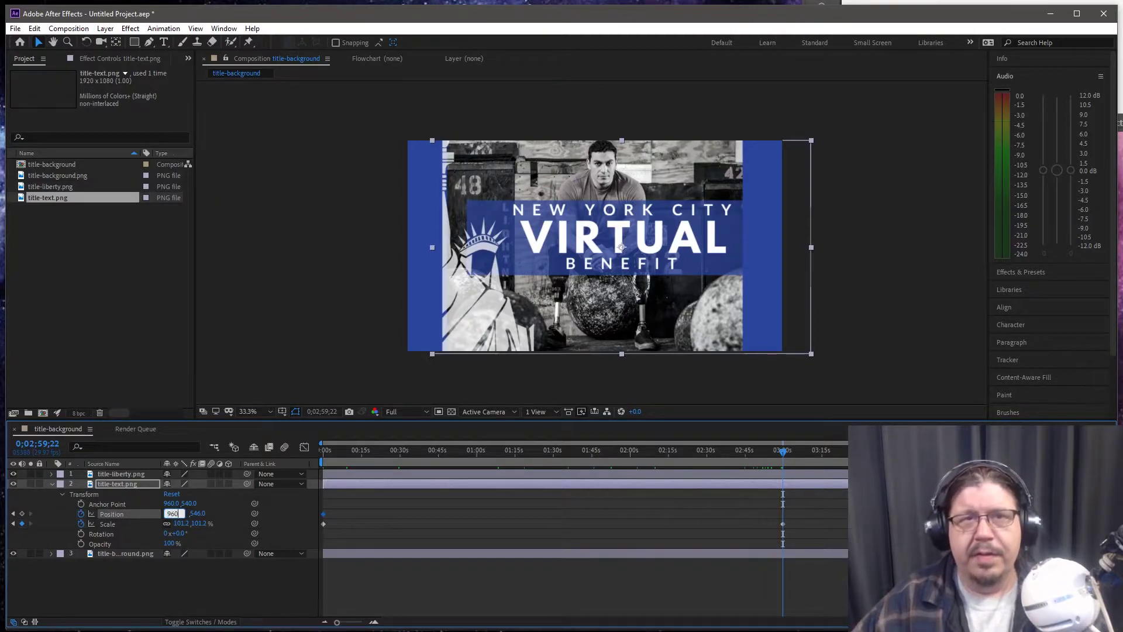
pyautogui.press('Return')
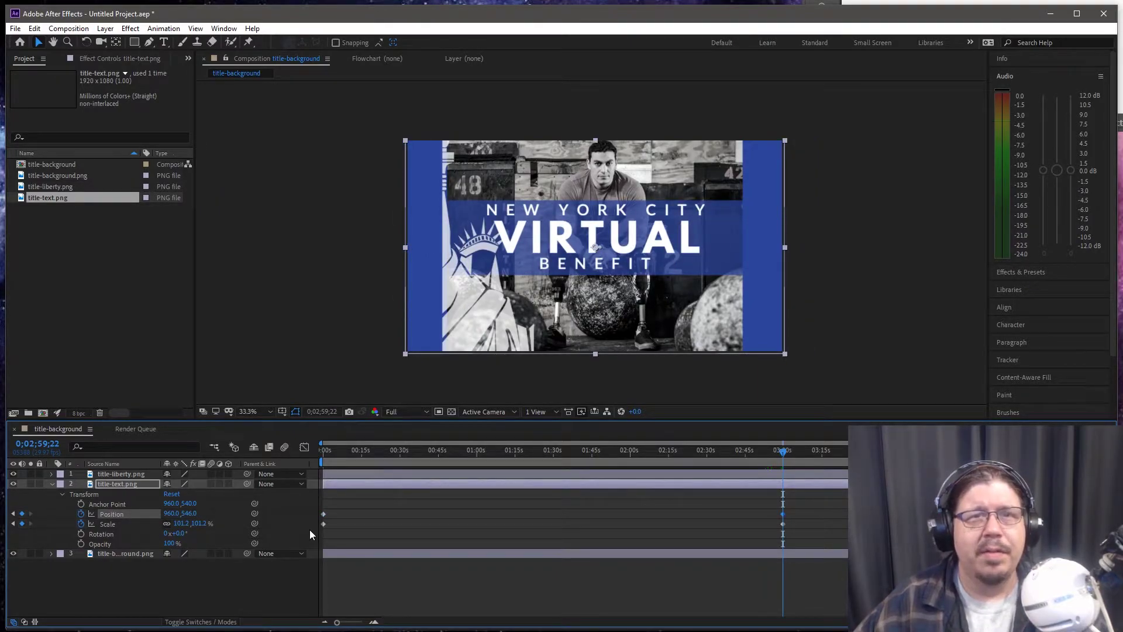
pyautogui.hotkey('ctrl', 'z')
pyautogui.hotkey('ctrl', 'shift', 'z')
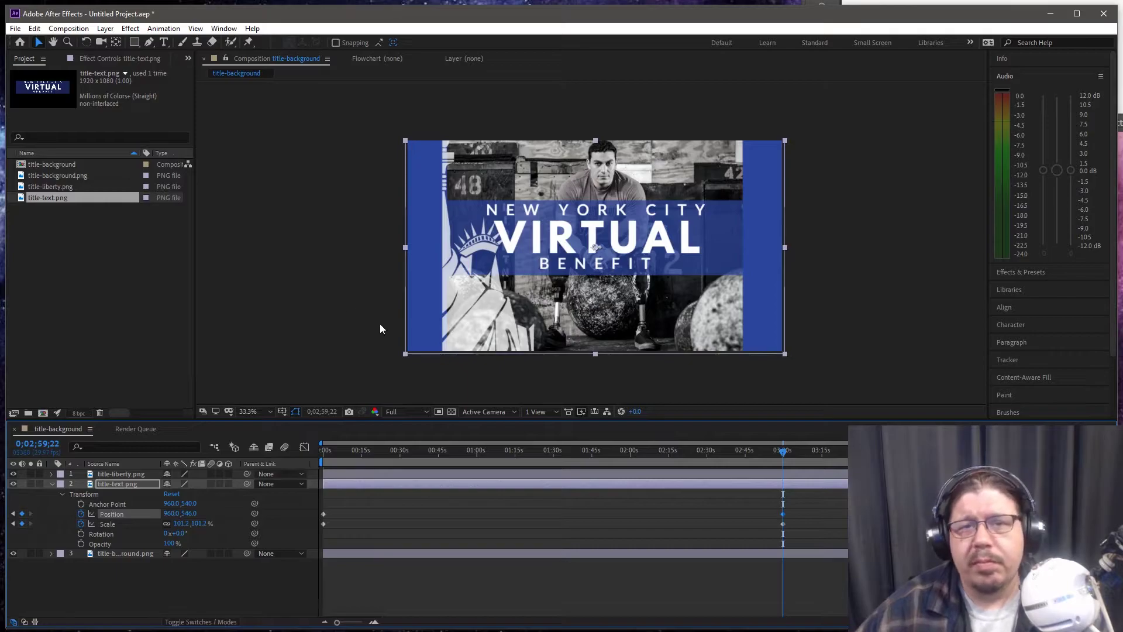
pyautogui.moveTo(783, 453); pyautogui.dragTo(272, 458)
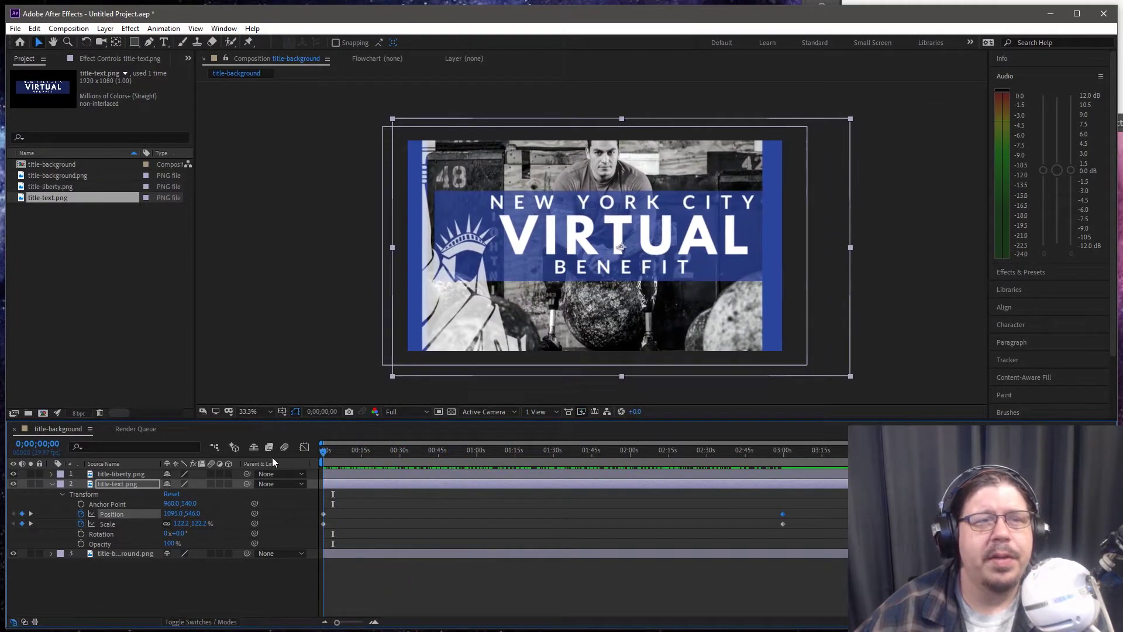
# Reveal the title-liberty.png layer's Transform properties and enlarge its starting Scale keyframe to about 133%.
pyautogui.click(51, 483)
pyautogui.click(50, 474)
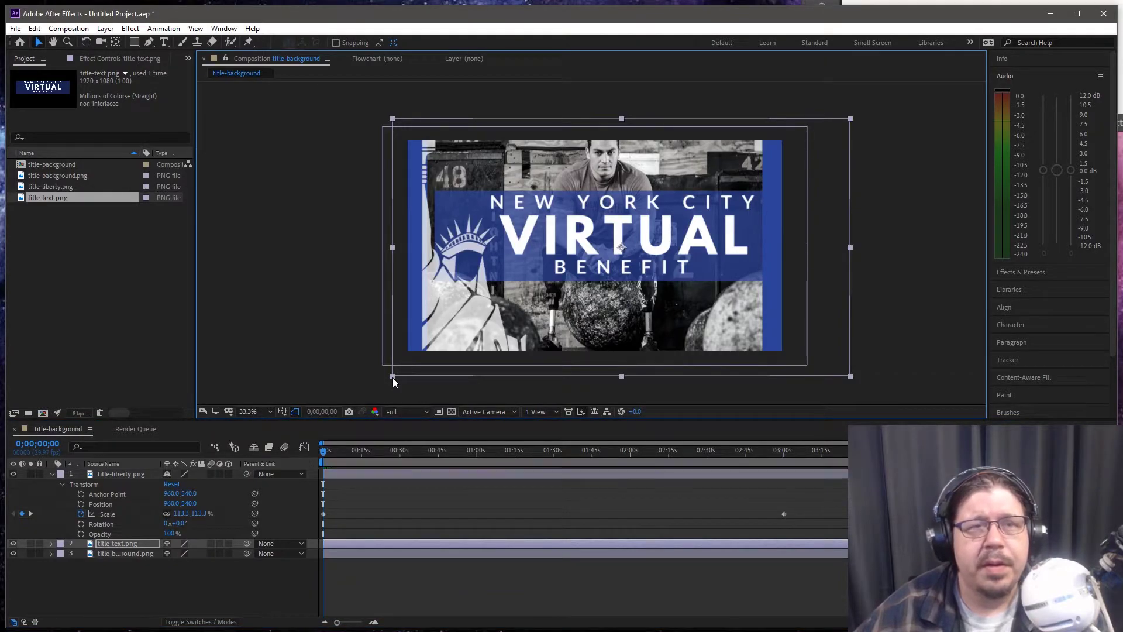
pyautogui.moveTo(392, 377); pyautogui.dragTo(377, 390)
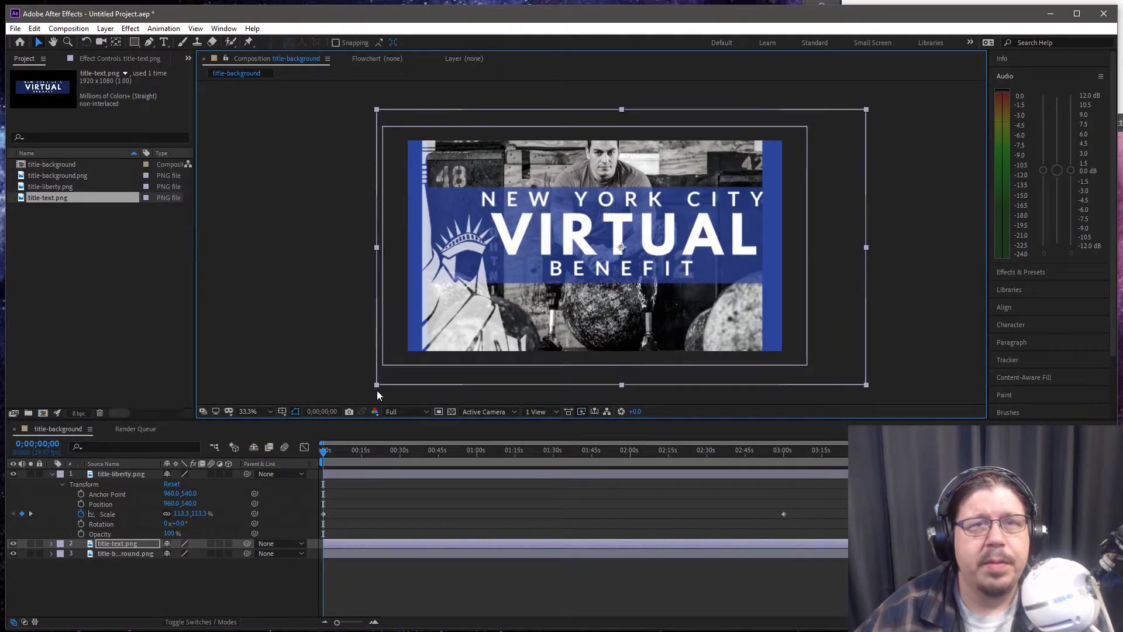
pyautogui.hotkey('ctrl', 'z')
pyautogui.click(346, 476)
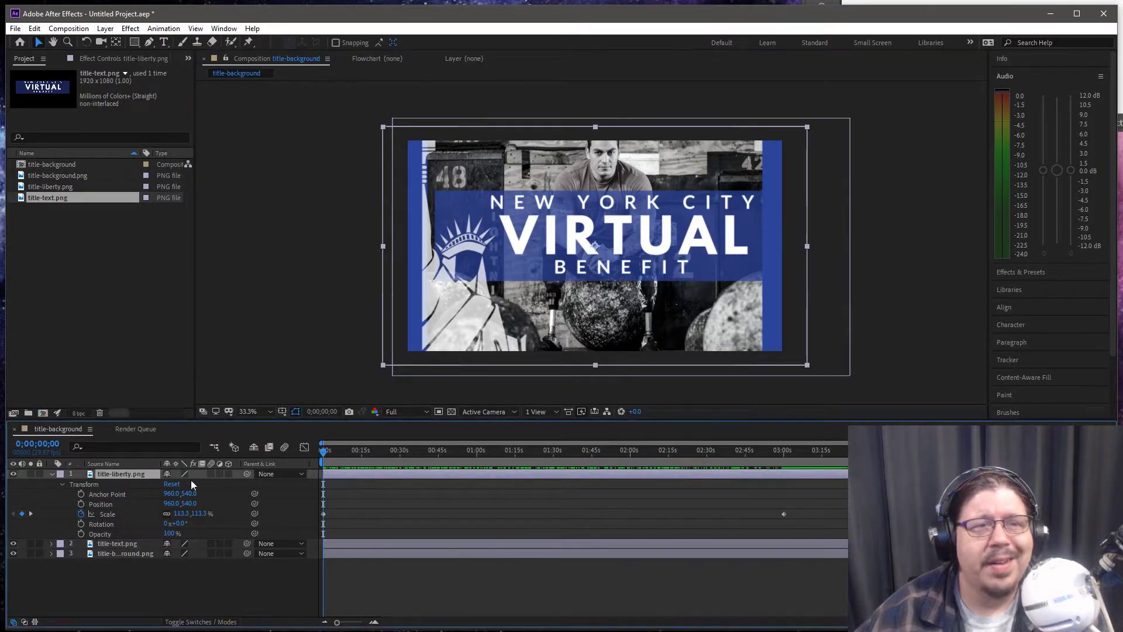
pyautogui.moveTo(384, 366); pyautogui.dragTo(350, 396)
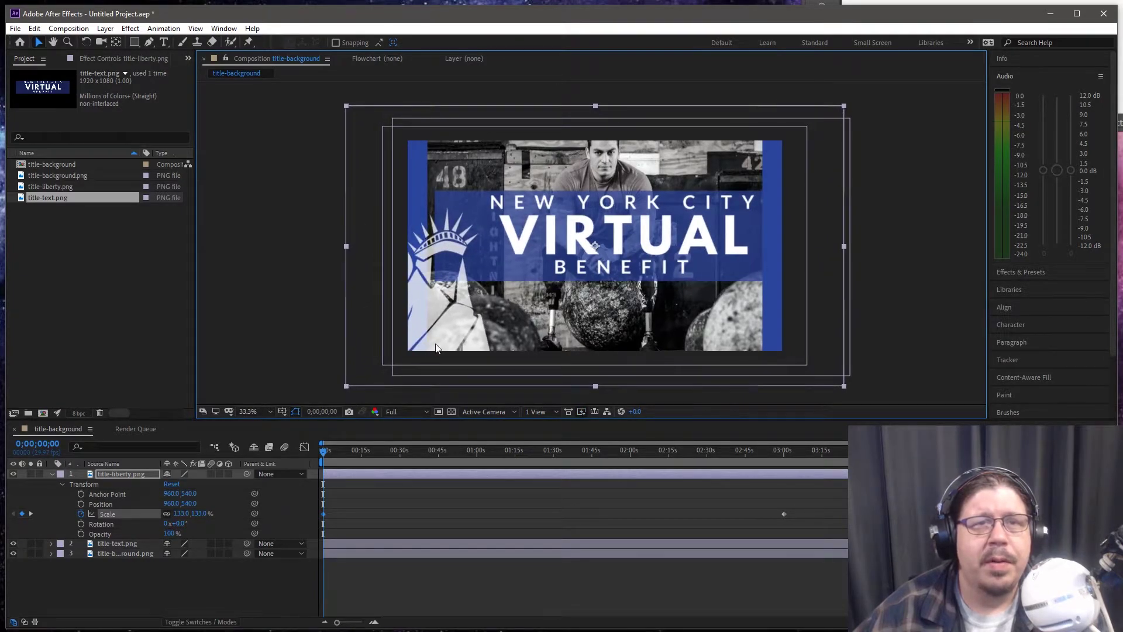
# Nudge the Statue of Liberty layer horizontally until its Position is about 951, 540.
pyautogui.press('Right')
pyautogui.press('Right')
pyautogui.press('Right')
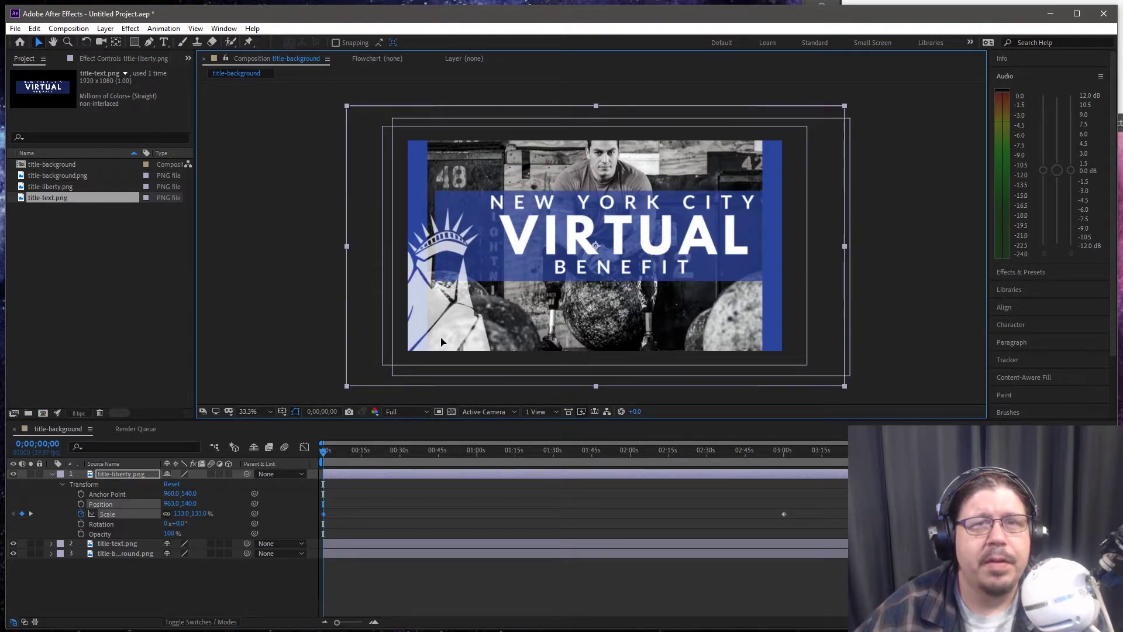
pyautogui.moveTo(441, 342); pyautogui.dragTo(439, 342)
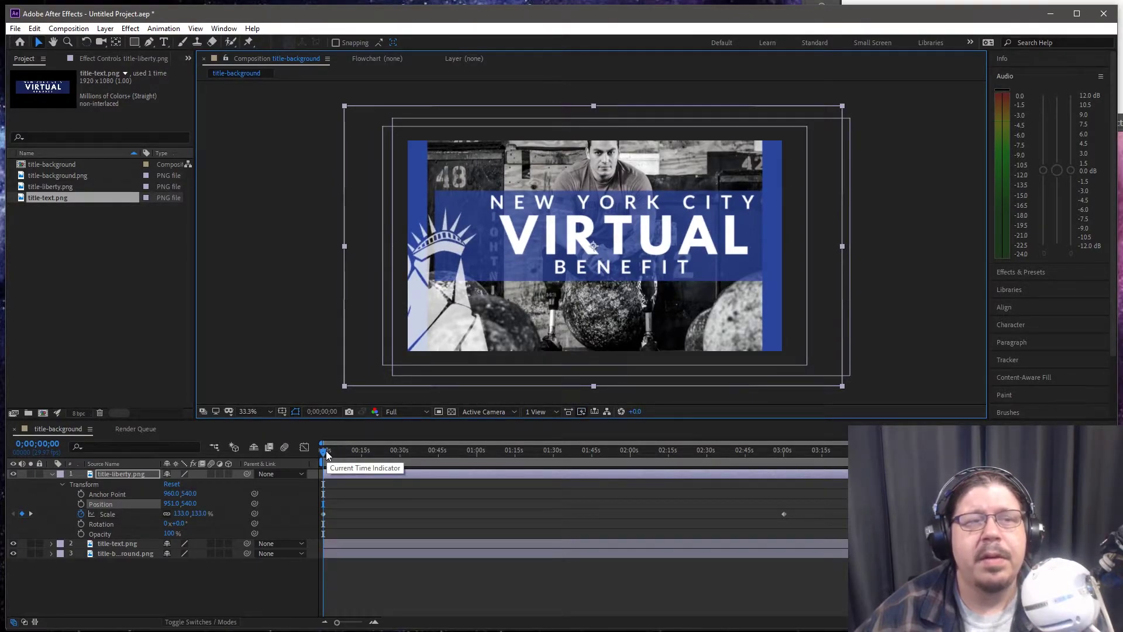
# Scrub the composition to 0;03;00;14 and trim the end of the work area to about three minutes.
pyautogui.moveTo(325, 455); pyautogui.dragTo(791, 419)
pyautogui.moveTo(720, 417); pyautogui.dragTo(787, 423)
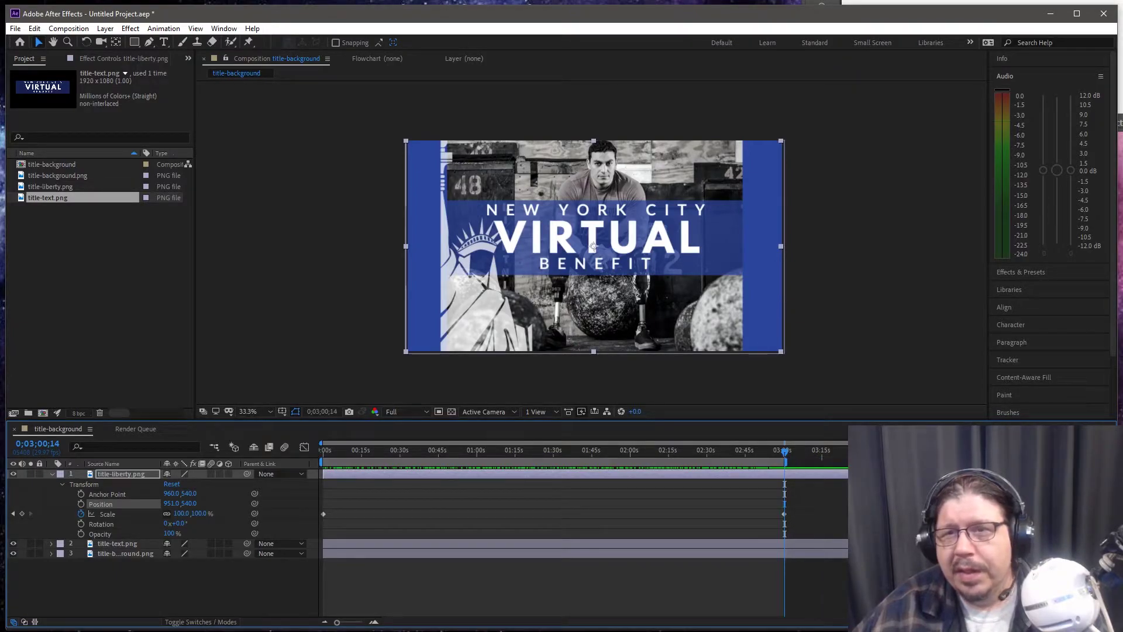
pyautogui.moveTo(1110, 443); pyautogui.dragTo(1067, 442)
pyautogui.moveTo(1004, 443); pyautogui.dragTo(931, 442)
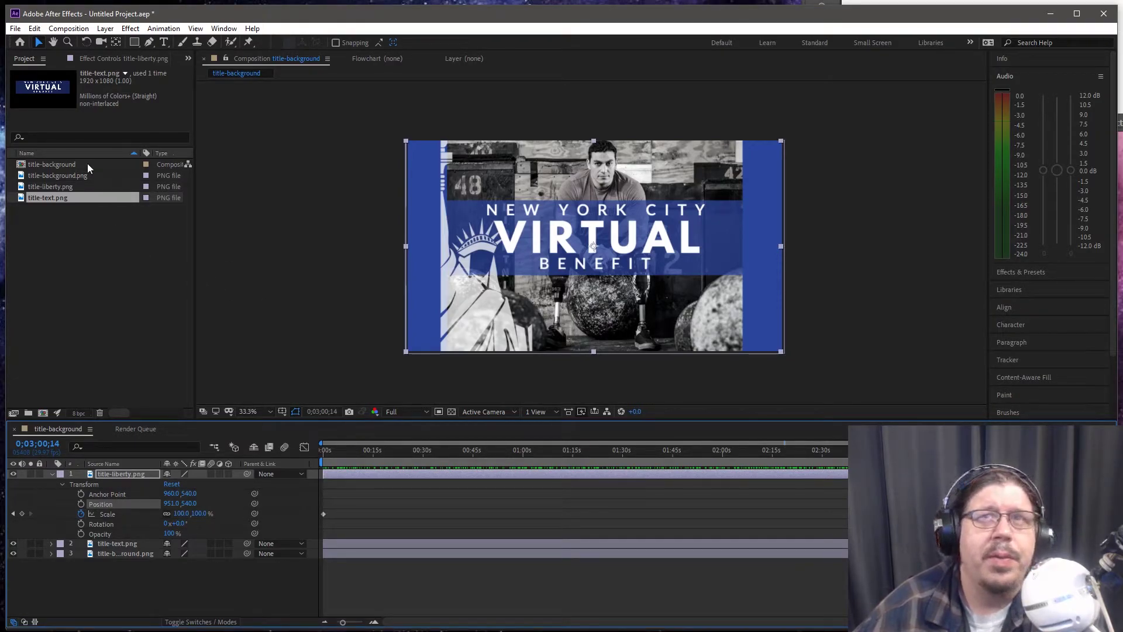
# Try to add the title-background composition to the Adobe Media Encoder queue.
pyautogui.click(69, 28)
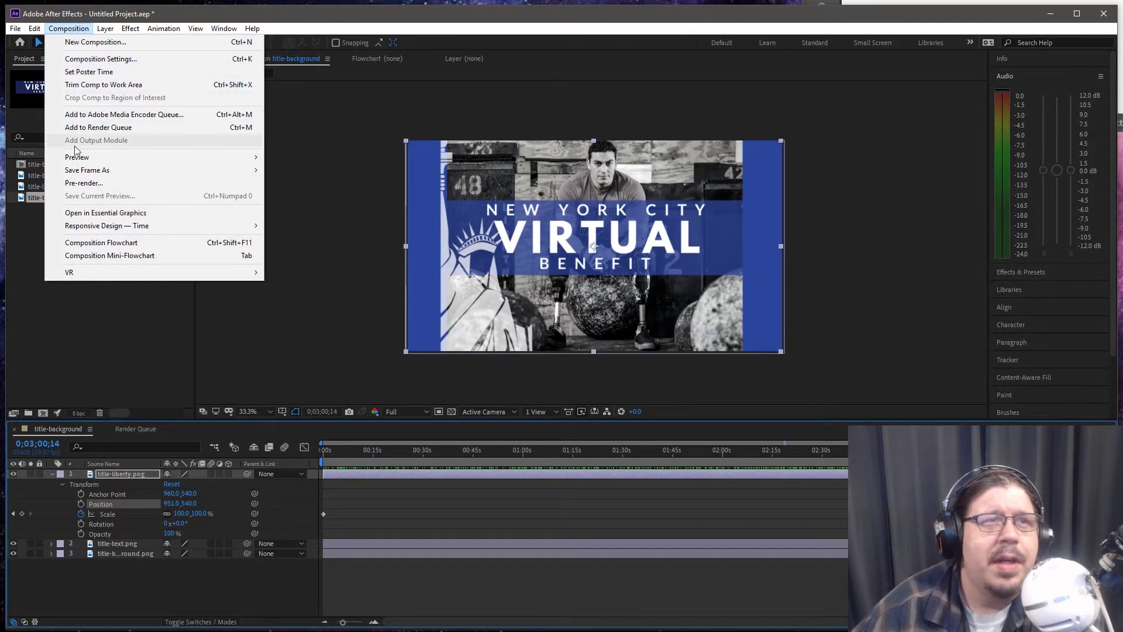
pyautogui.click(108, 115)
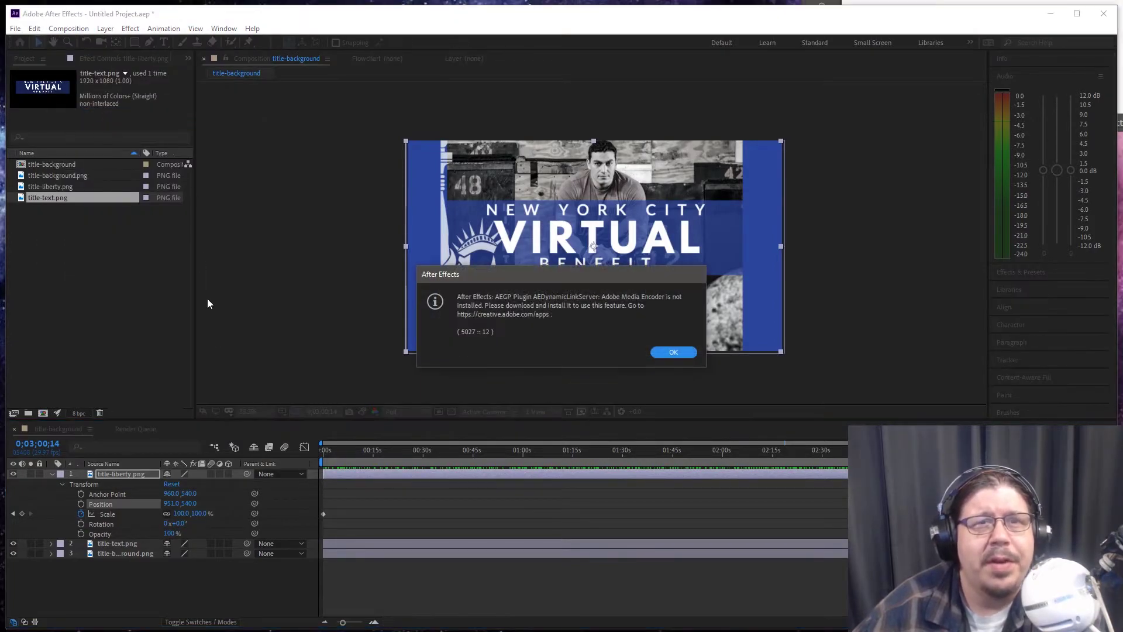
pyautogui.click(682, 352)
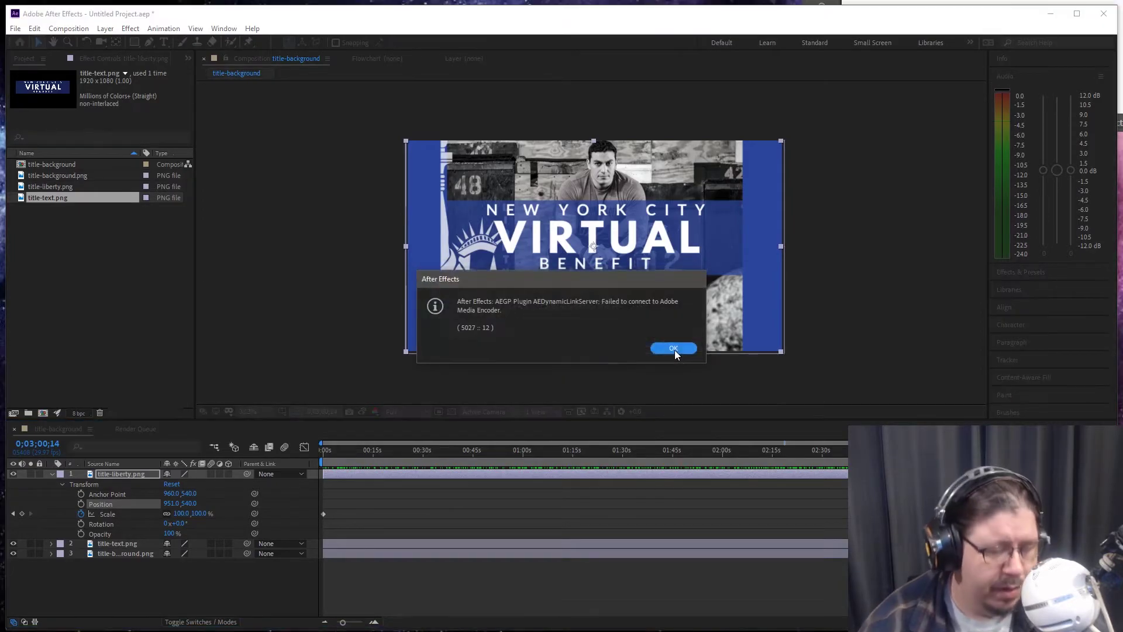
pyautogui.click(673, 348)
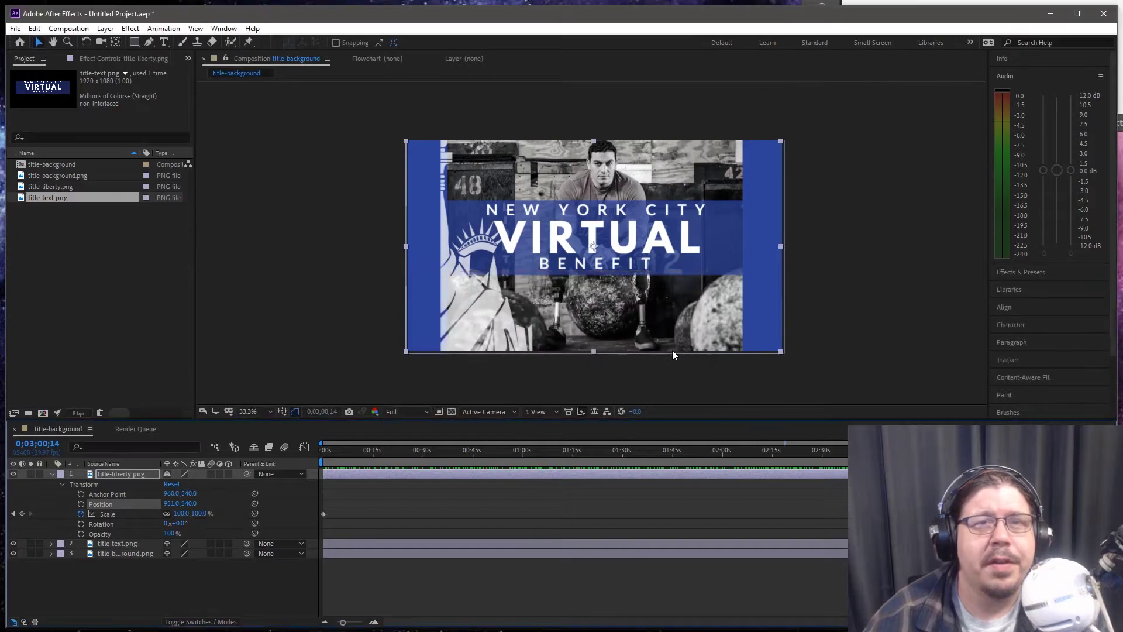
# Save the project as intro-animation-youtube in the catch-a-lift-fund video folder.
pyautogui.hotkey('ctrl', 's')
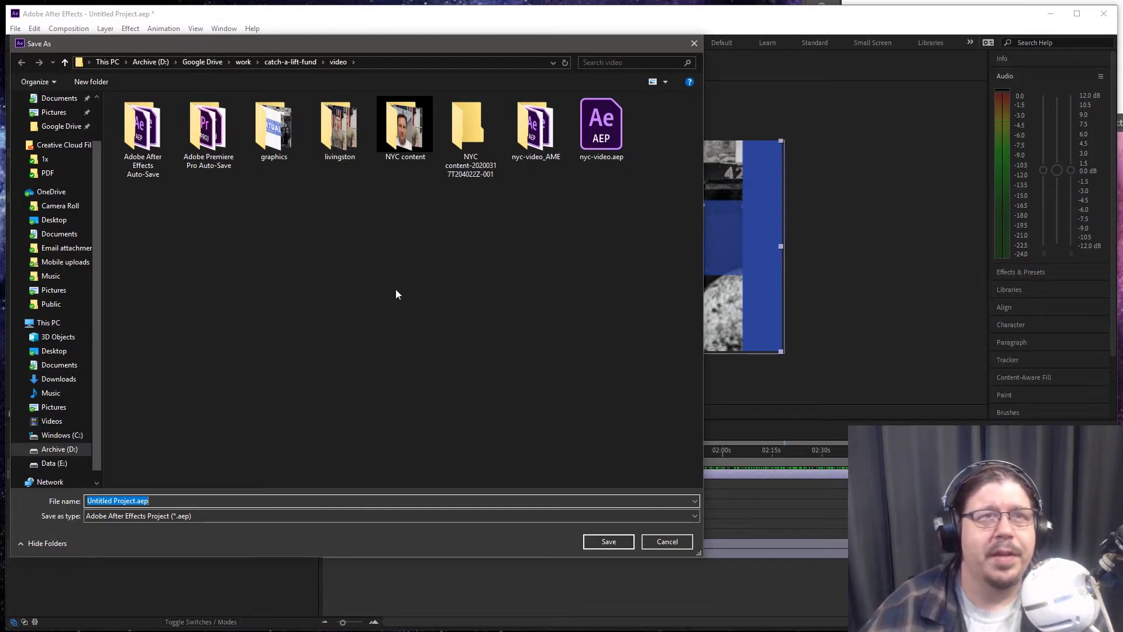
pyautogui.write('int')
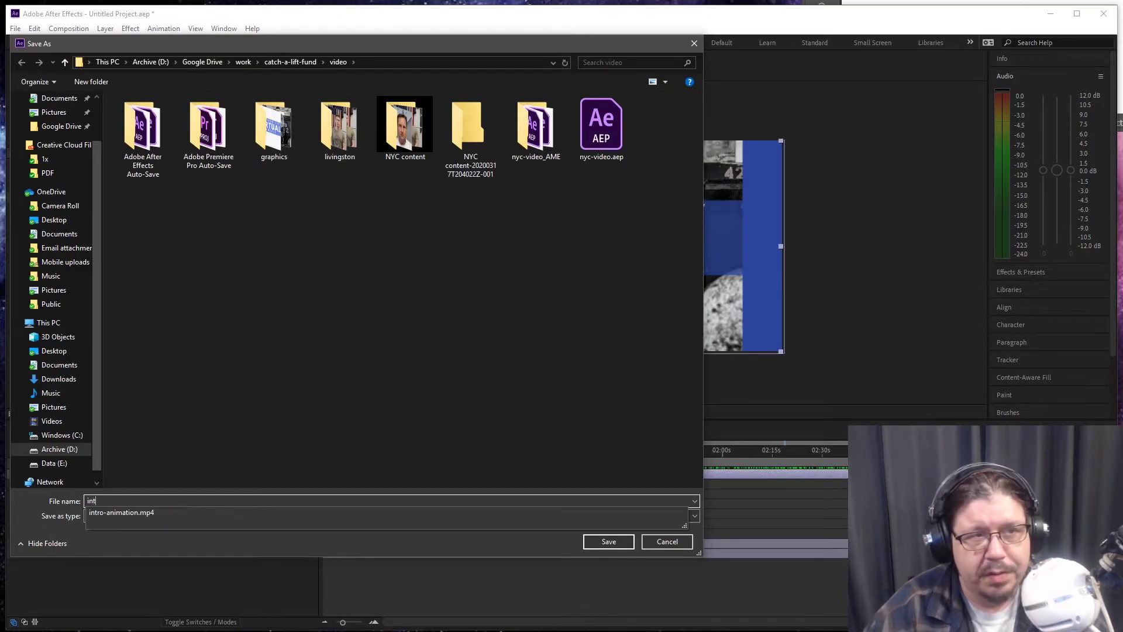
pyautogui.write('ro-animatino')
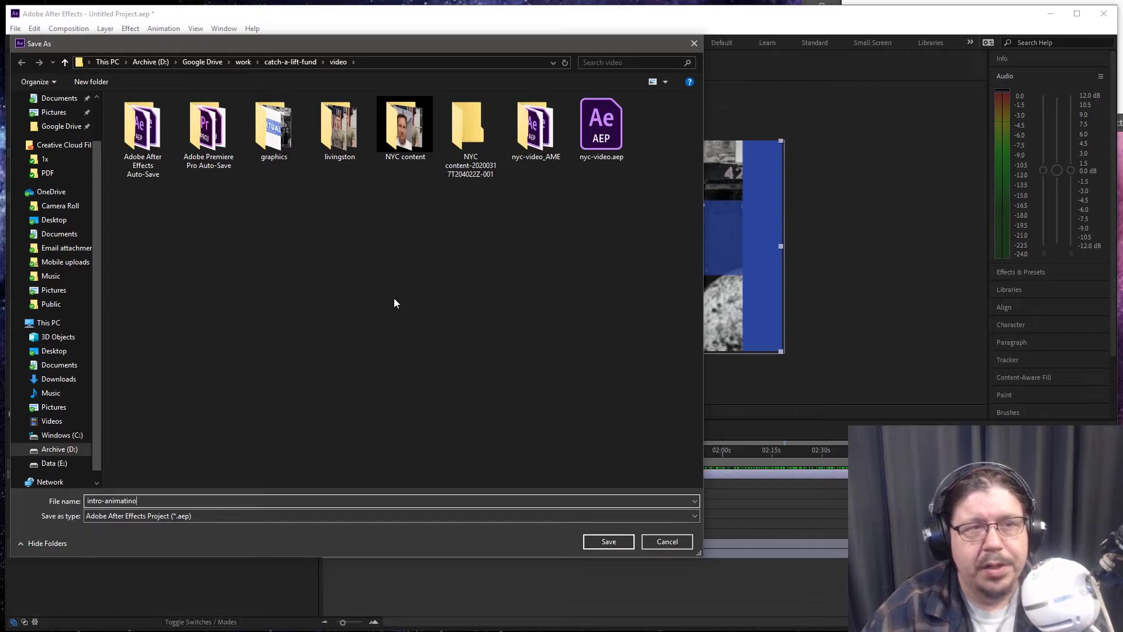
pyautogui.press('BackSpace')
pyautogui.press('BackSpace')
pyautogui.write('on-youtube')
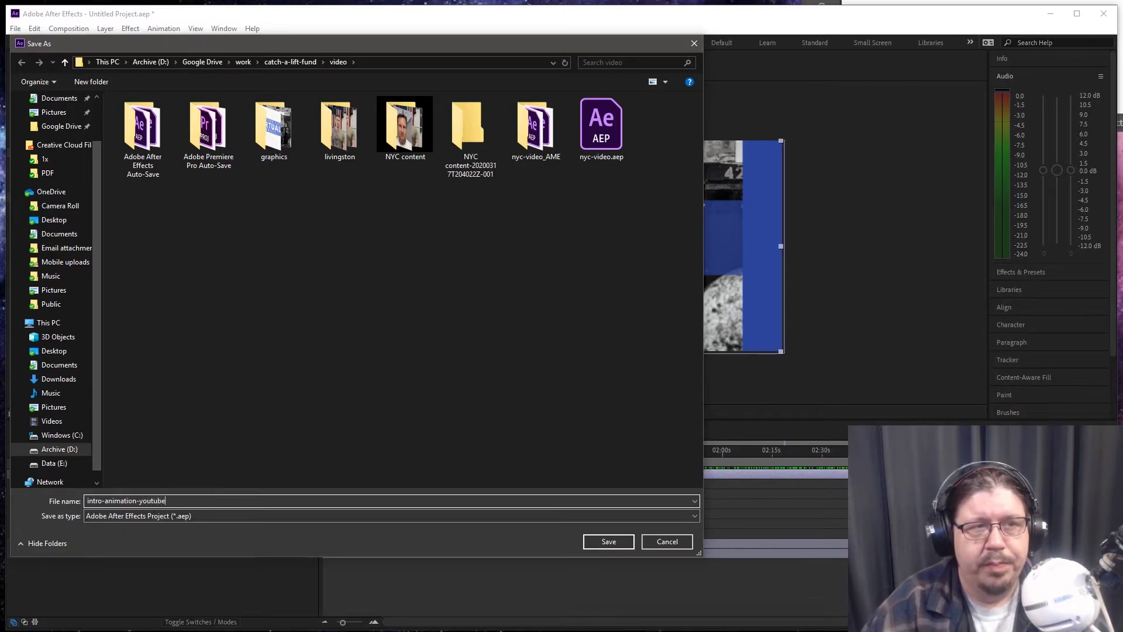
pyautogui.press('Return')
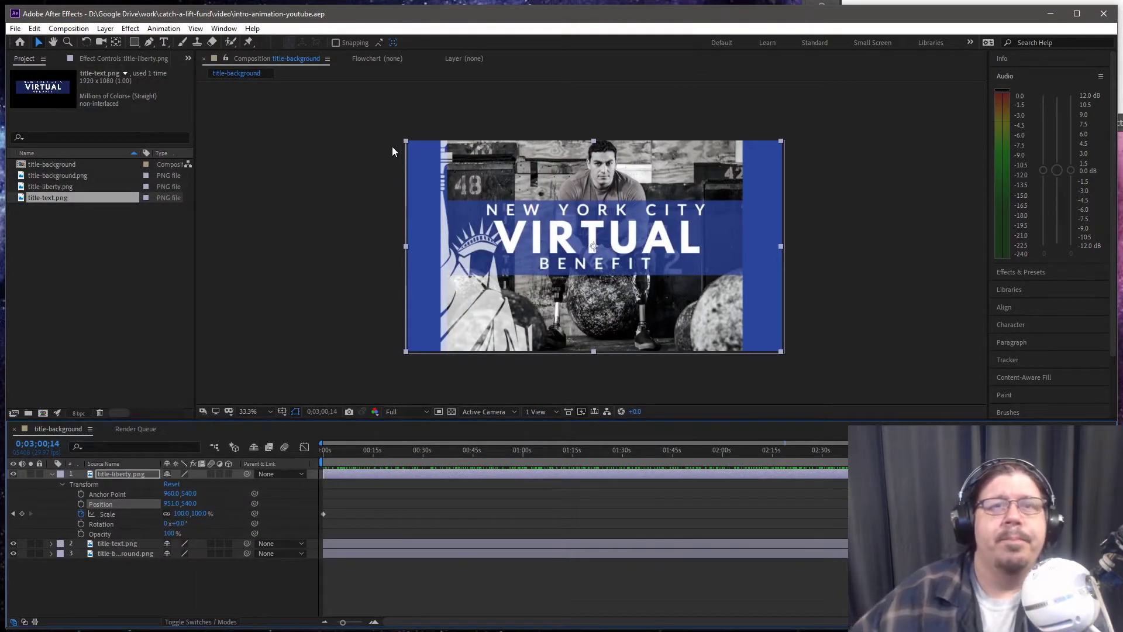
# Restart After Effects and reopen the intro-animation-youtube.aep project in an enlarged window.
pyautogui.click(1105, 18)
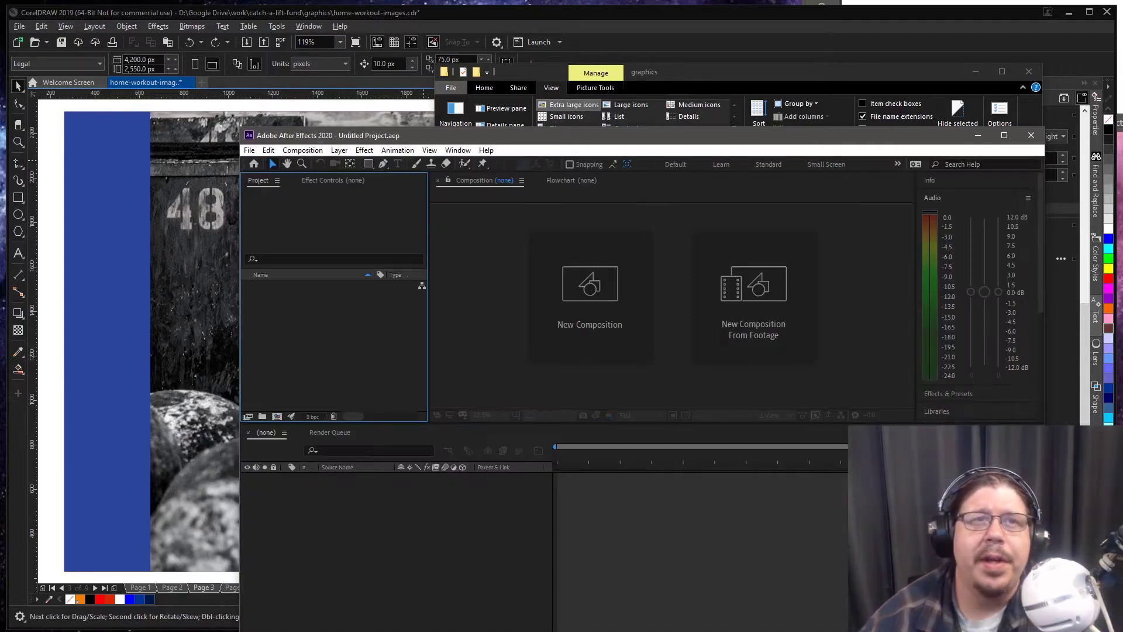
pyautogui.click(674, 203)
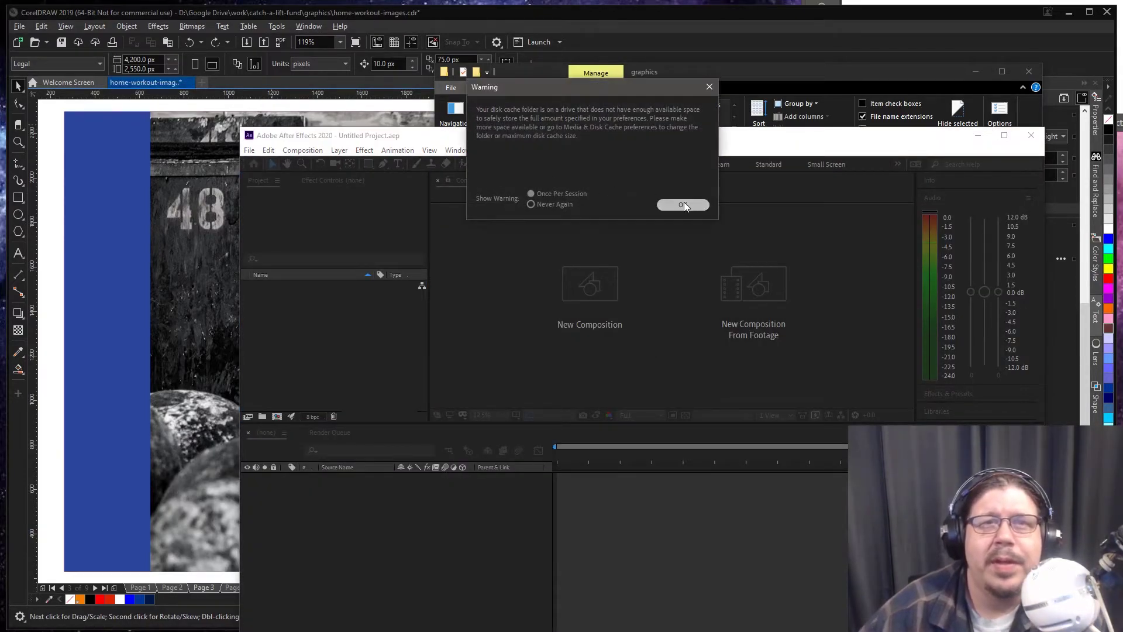
pyautogui.click(250, 150)
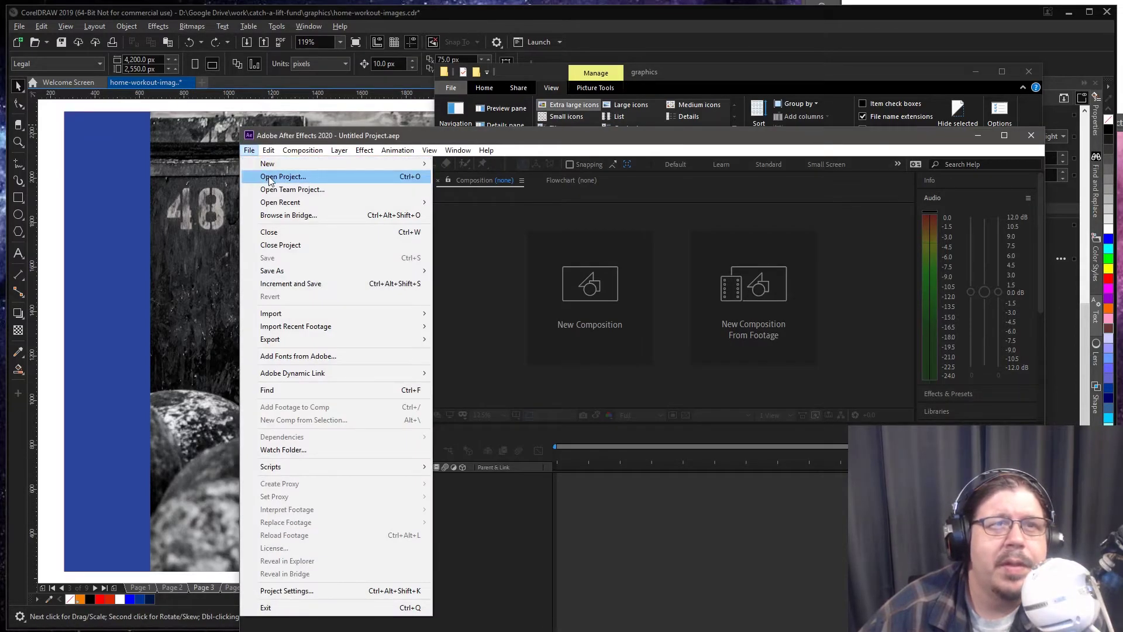
pyautogui.click(275, 174)
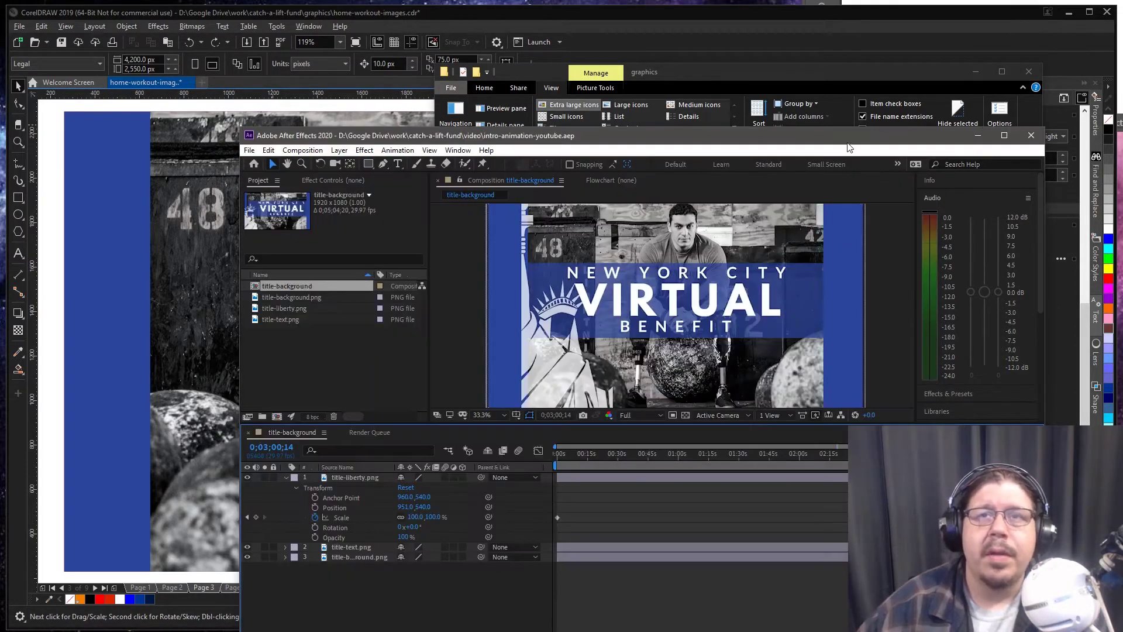
pyautogui.moveTo(849, 142); pyautogui.dragTo(612, 15)
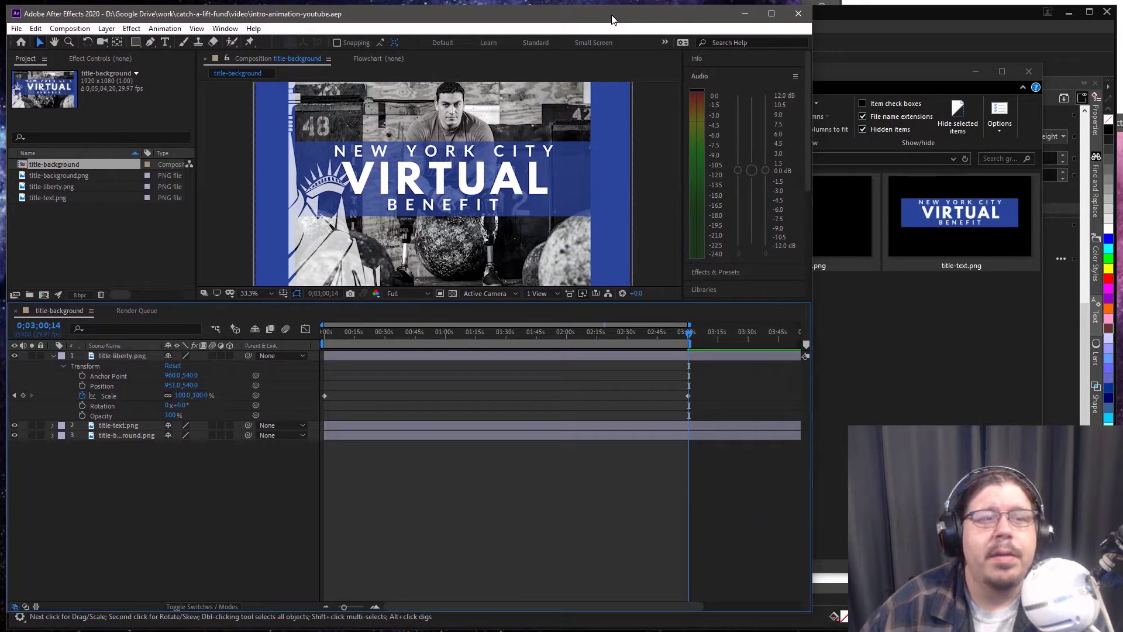
pyautogui.moveTo(814, 617); pyautogui.dragTo(1116, 630)
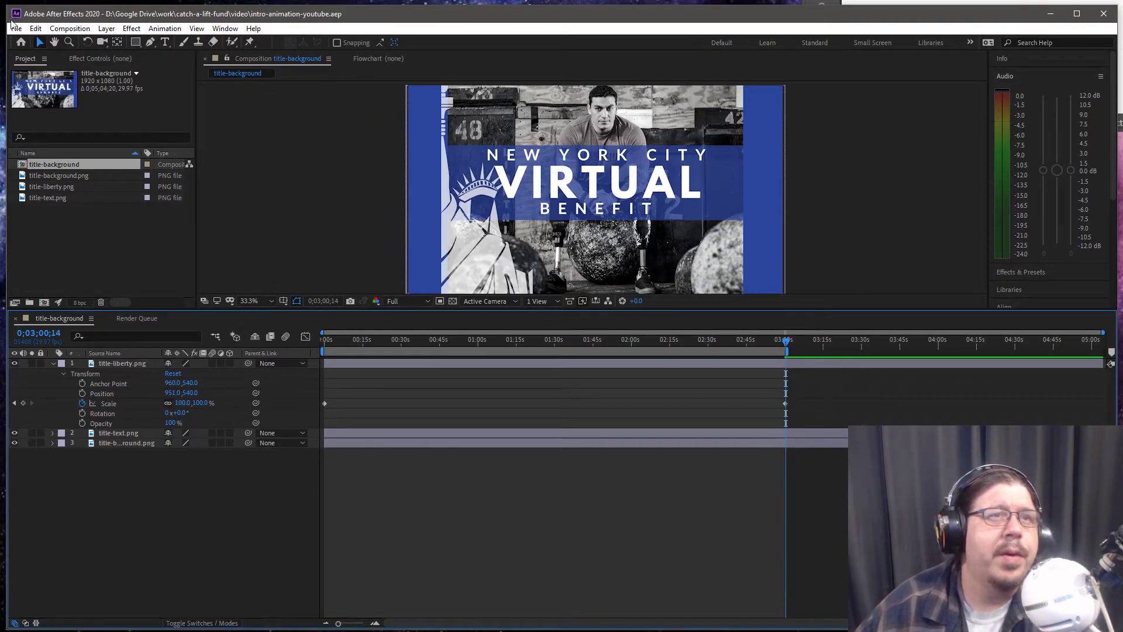
# Send the title-background composition to the Adobe Media Encoder queue and bring the encoder window fully into view.
pyautogui.click(64, 30)
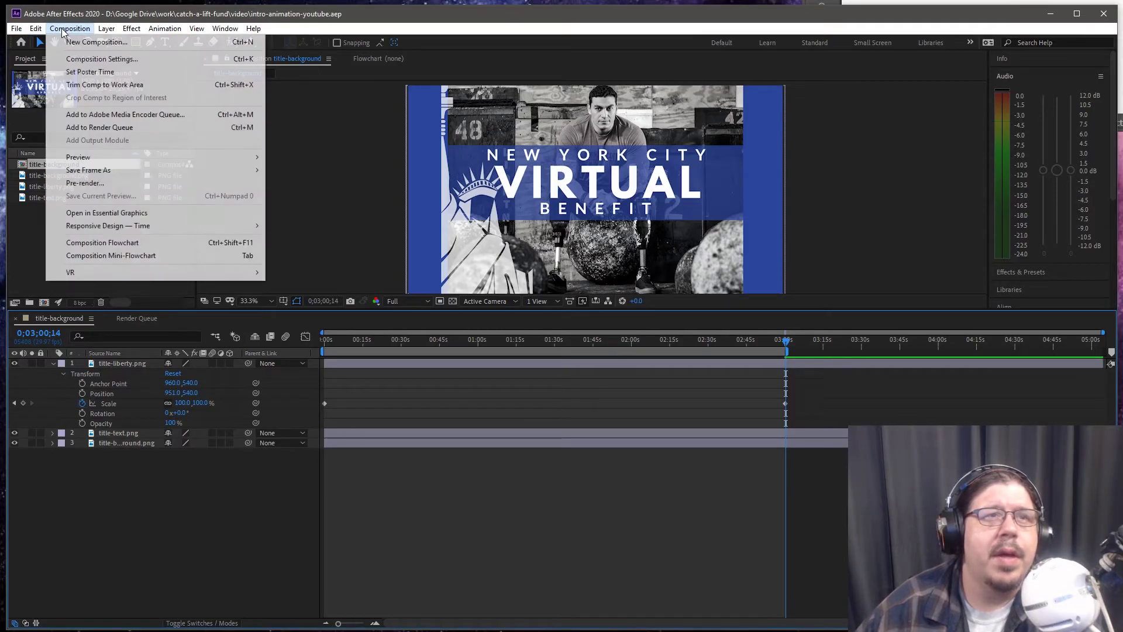
pyautogui.click(99, 115)
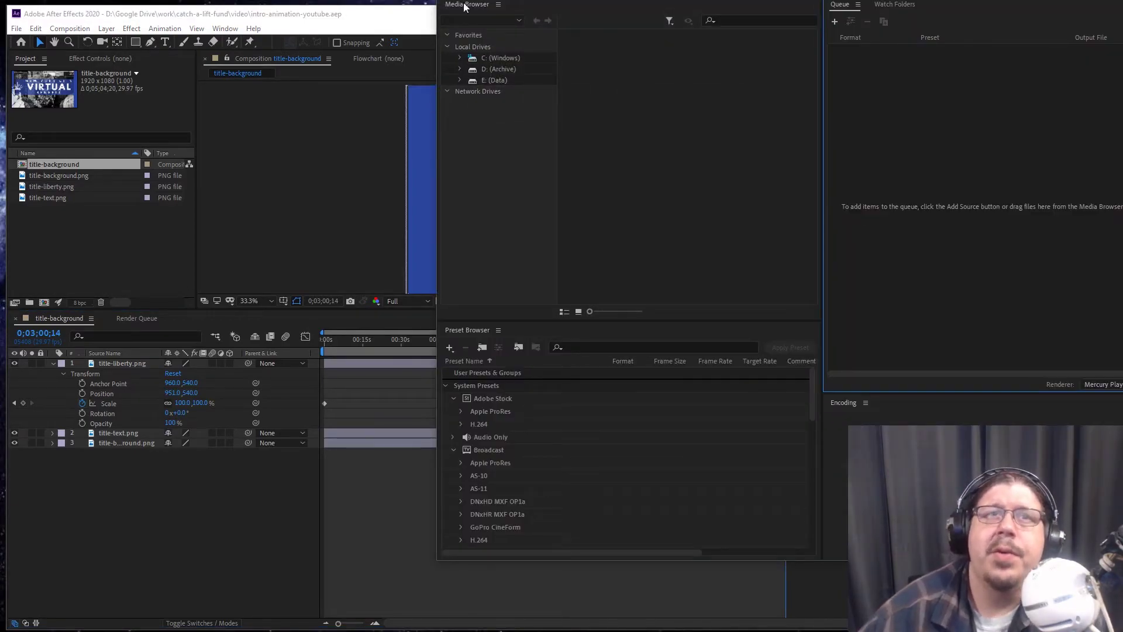
pyautogui.moveTo(754, 1); pyautogui.dragTo(369, 30)
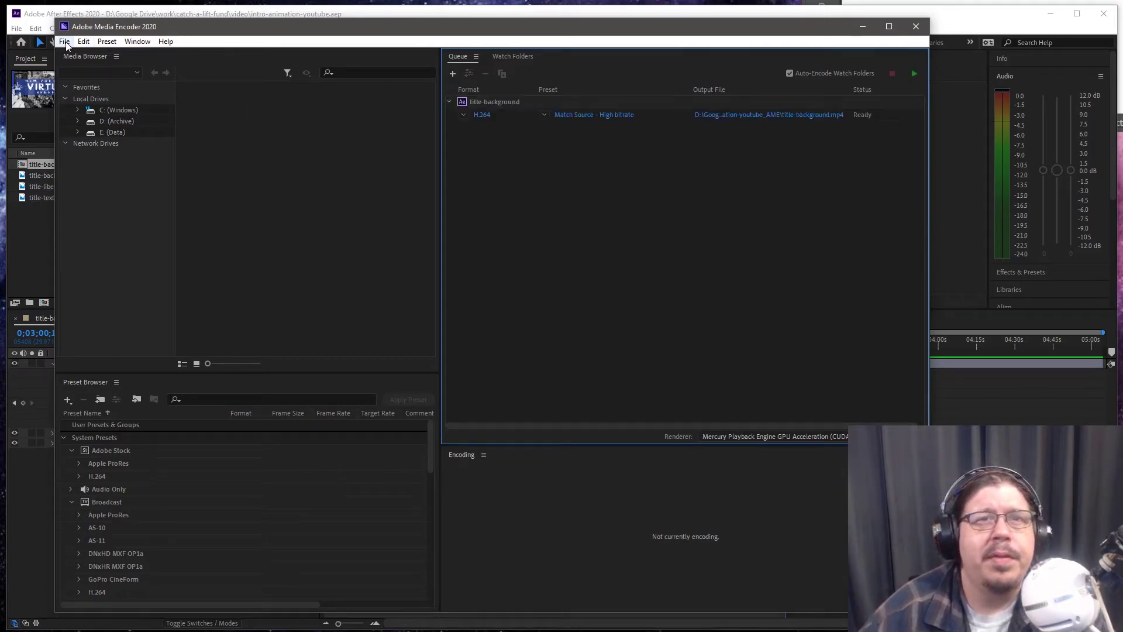
# Open the queued item's export settings, keep H.264, and use VBR, 2 pass with a 6 Mbps target and 10 Mbps maximum bitrate.
pyautogui.click(489, 117)
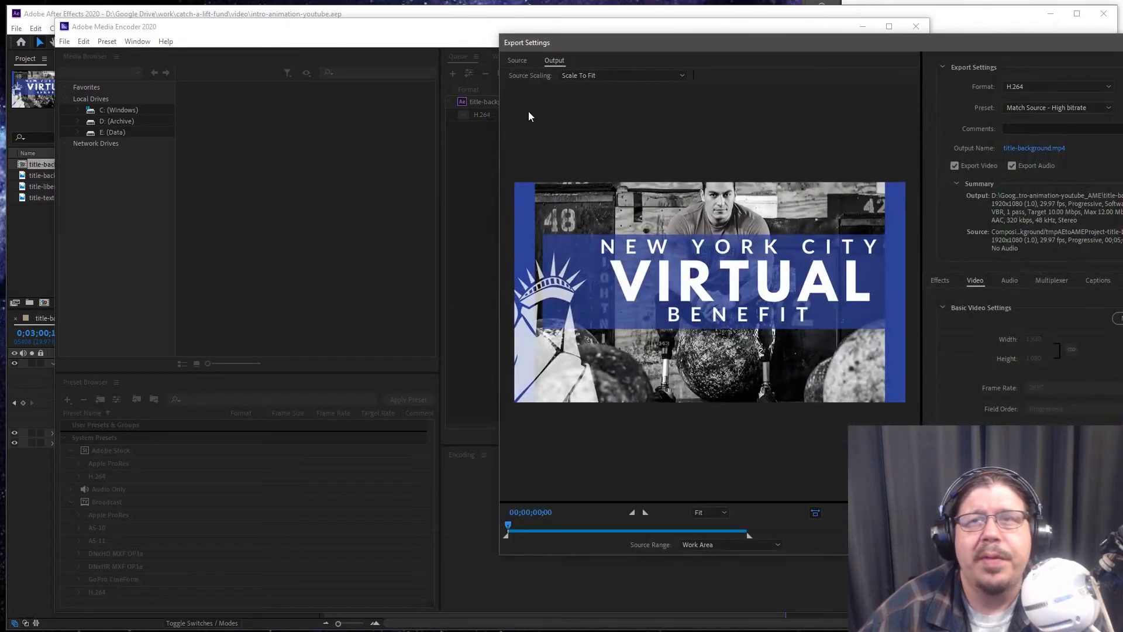
pyautogui.moveTo(763, 44); pyautogui.dragTo(413, 47)
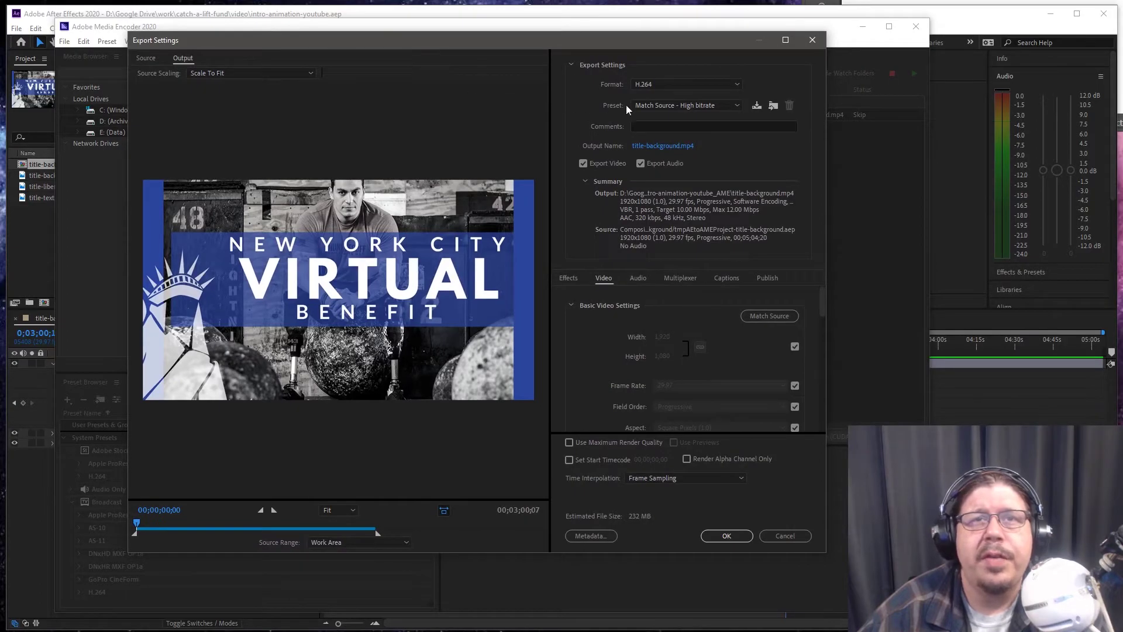
pyautogui.click(739, 83)
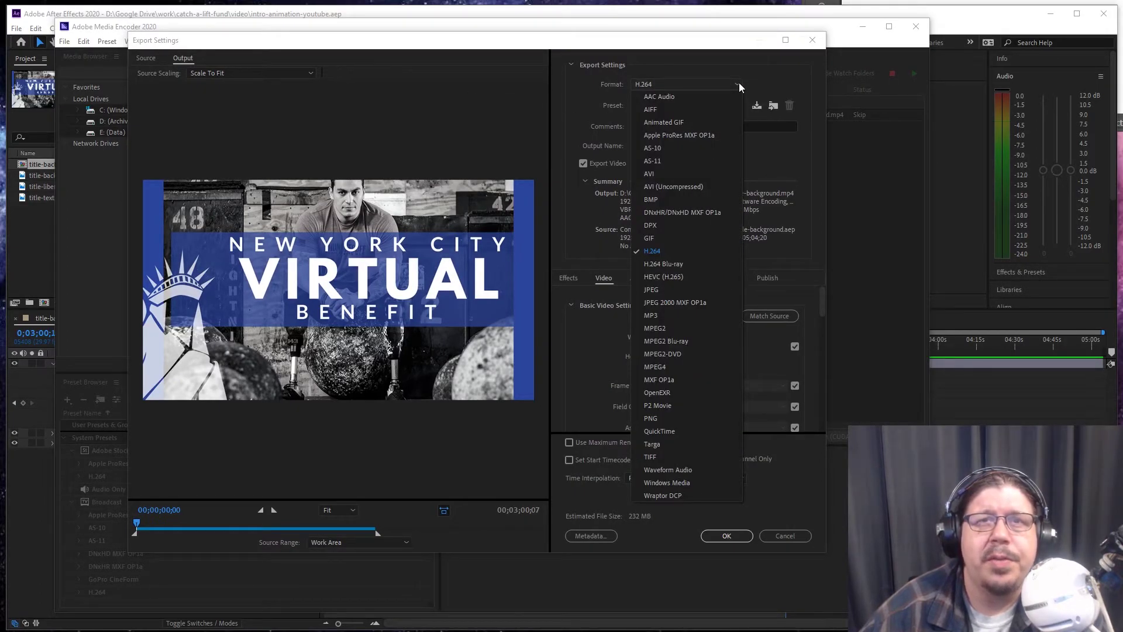
pyautogui.click(739, 83)
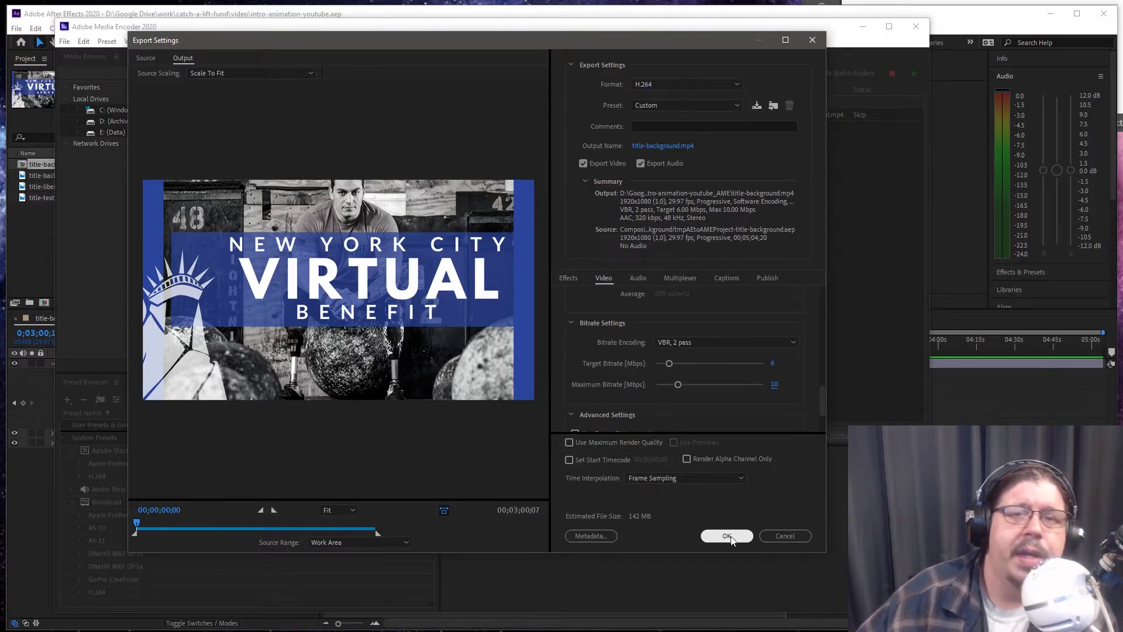
# Name the output file intro-animation-youtube in the video folder and apply the export settings.
pyautogui.click(666, 146)
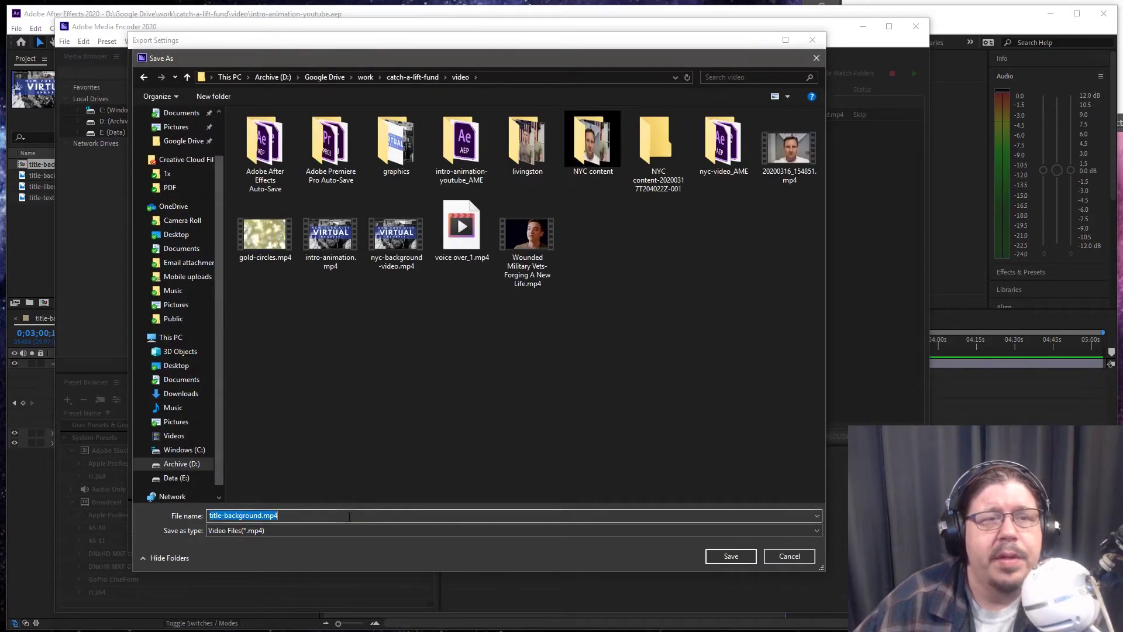
pyautogui.write('intro-')
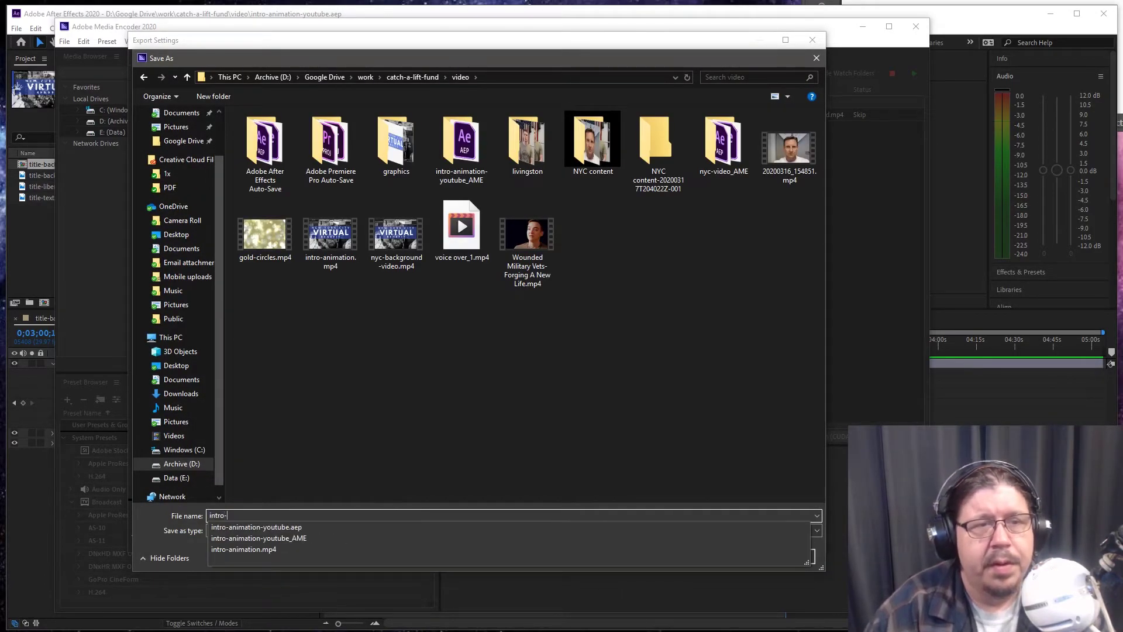
pyautogui.write('animation-youtube')
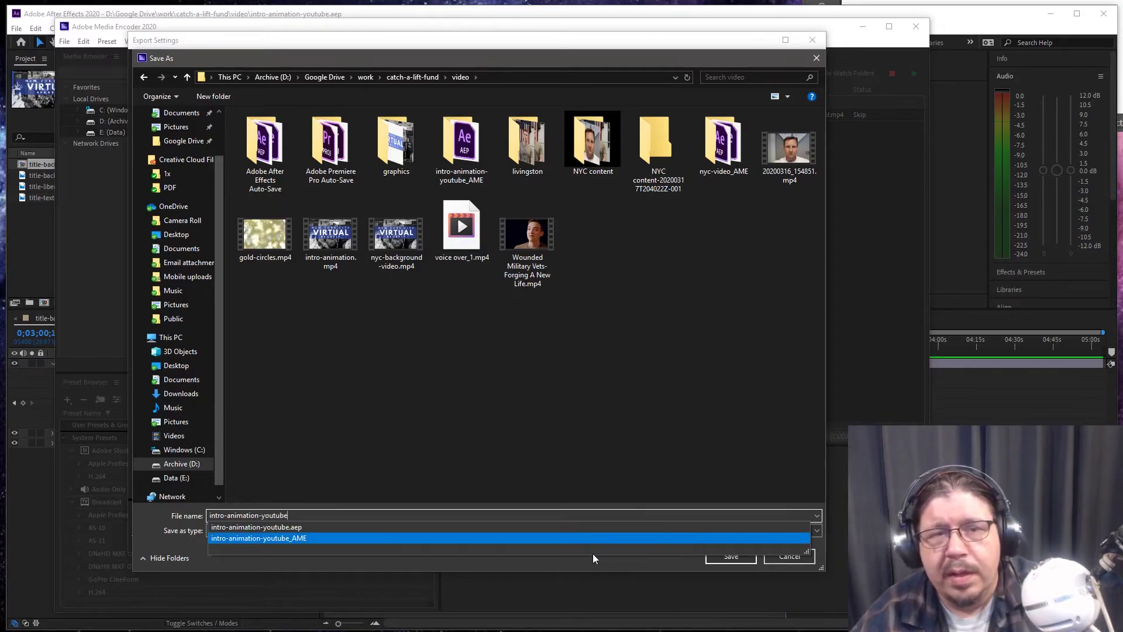
pyautogui.click(541, 565)
pyautogui.click(730, 556)
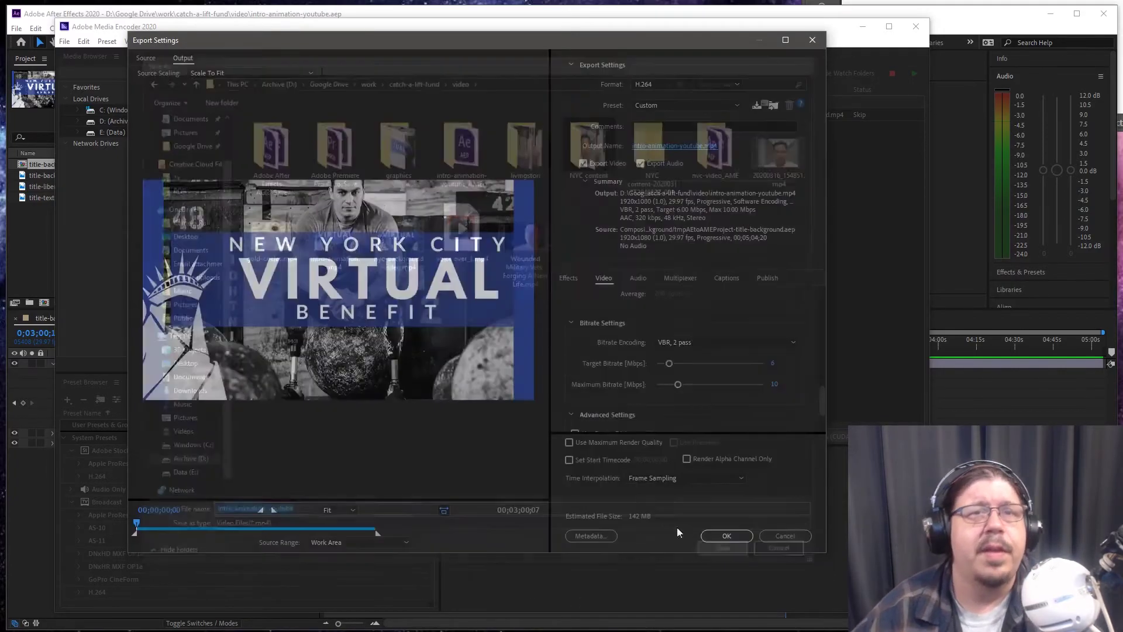
pyautogui.click(727, 537)
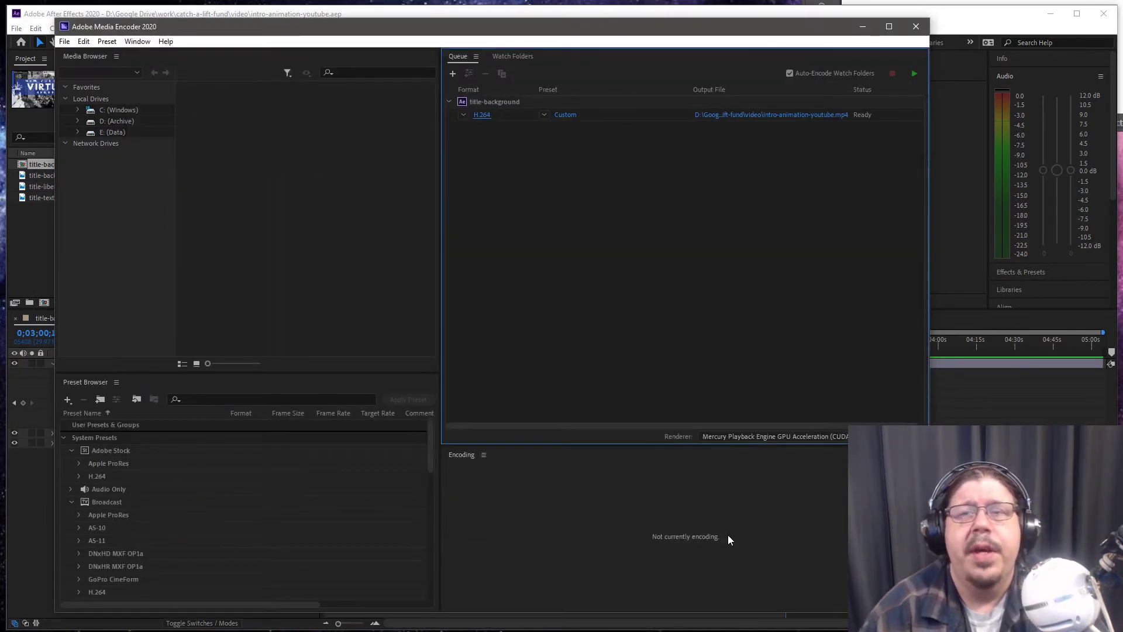
# Start encoding the queued title-background composition, then close the project in After Effects and minimize its window.
pyautogui.click(913, 73)
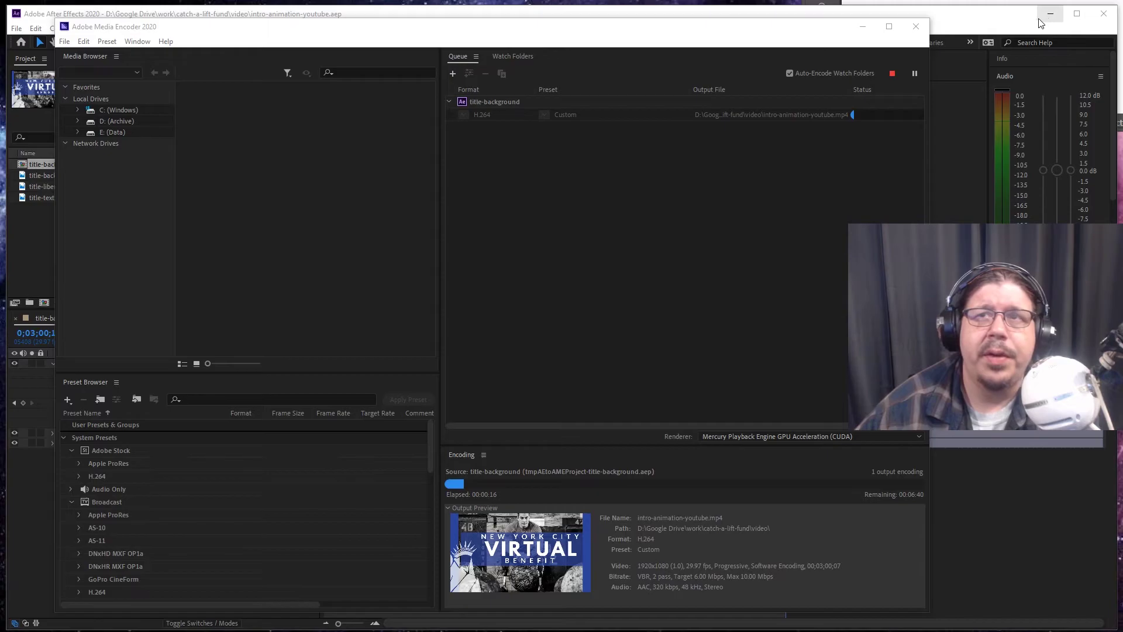
pyautogui.click(971, 23)
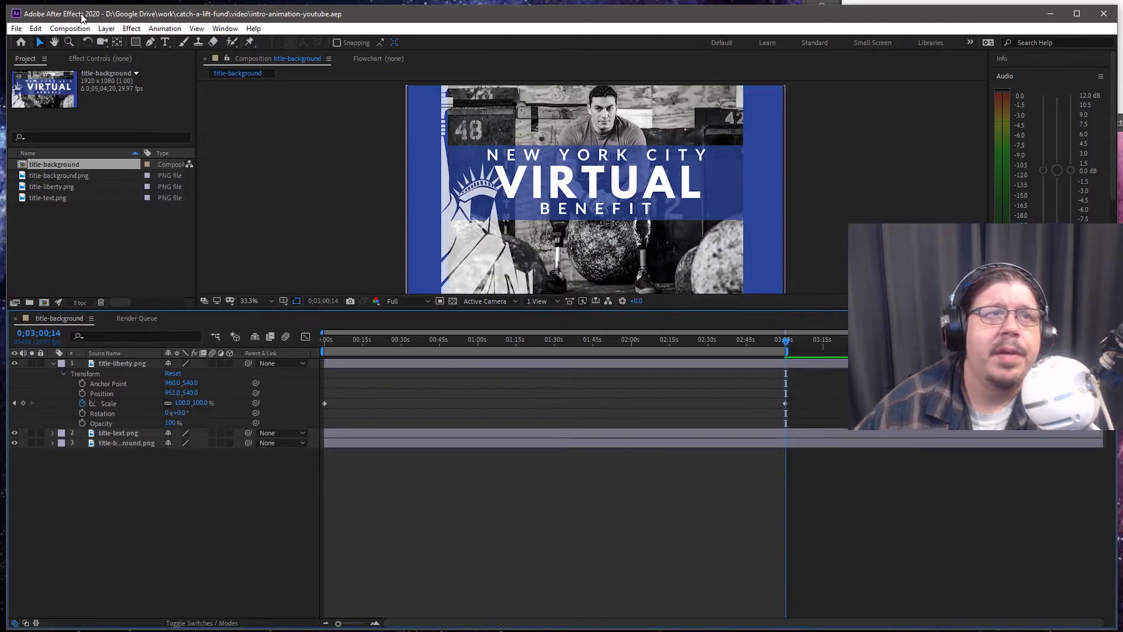
pyautogui.click(17, 28)
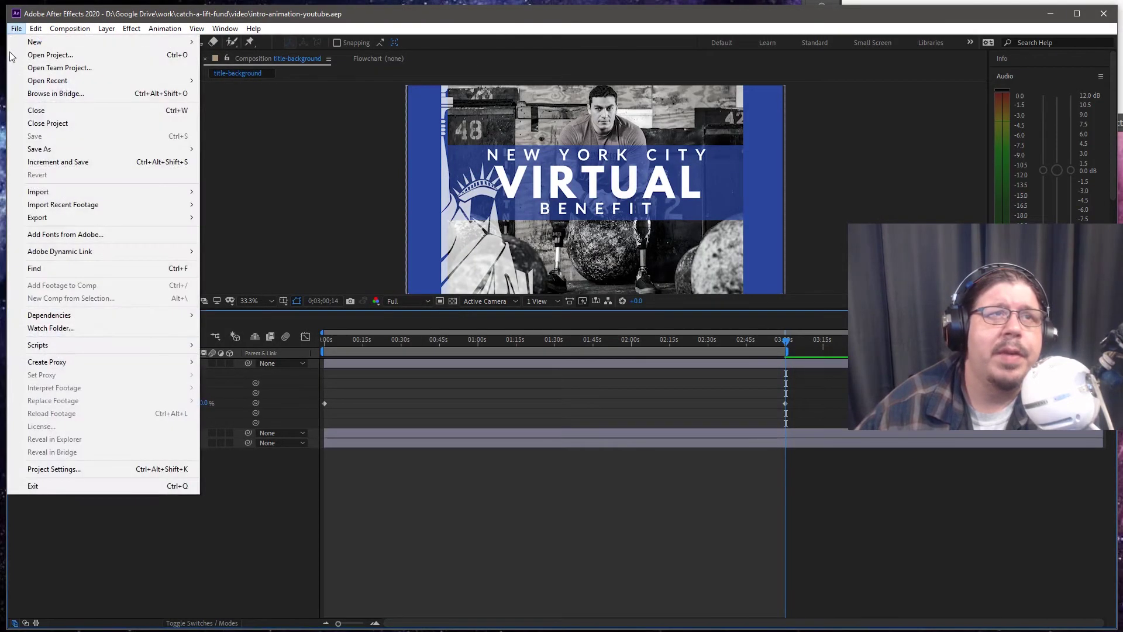
pyautogui.click(46, 124)
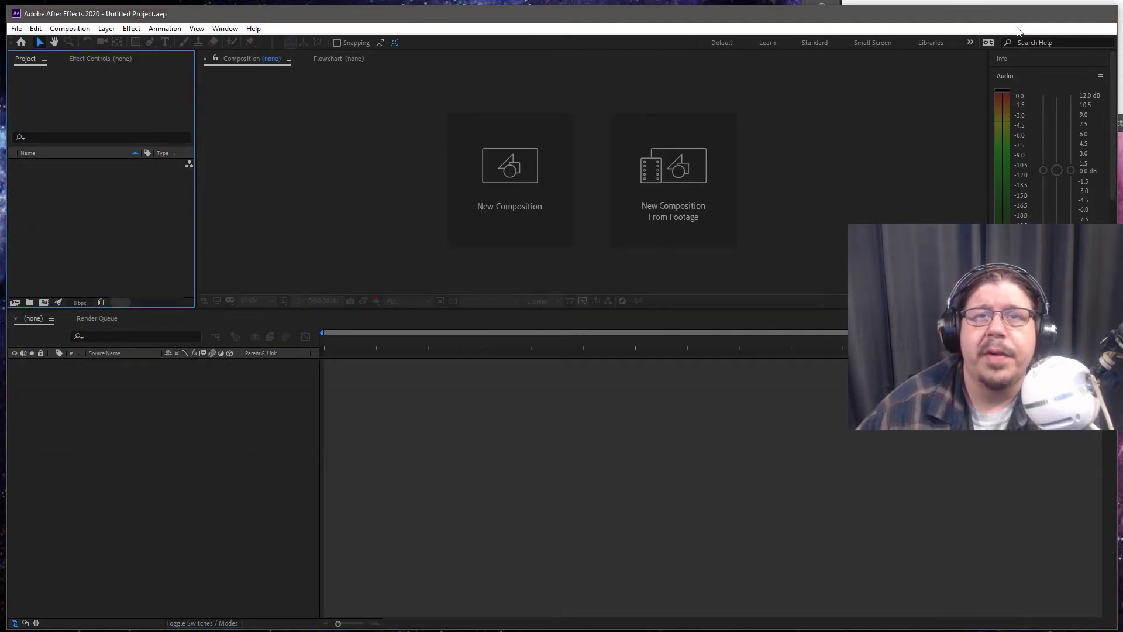
pyautogui.click(1050, 13)
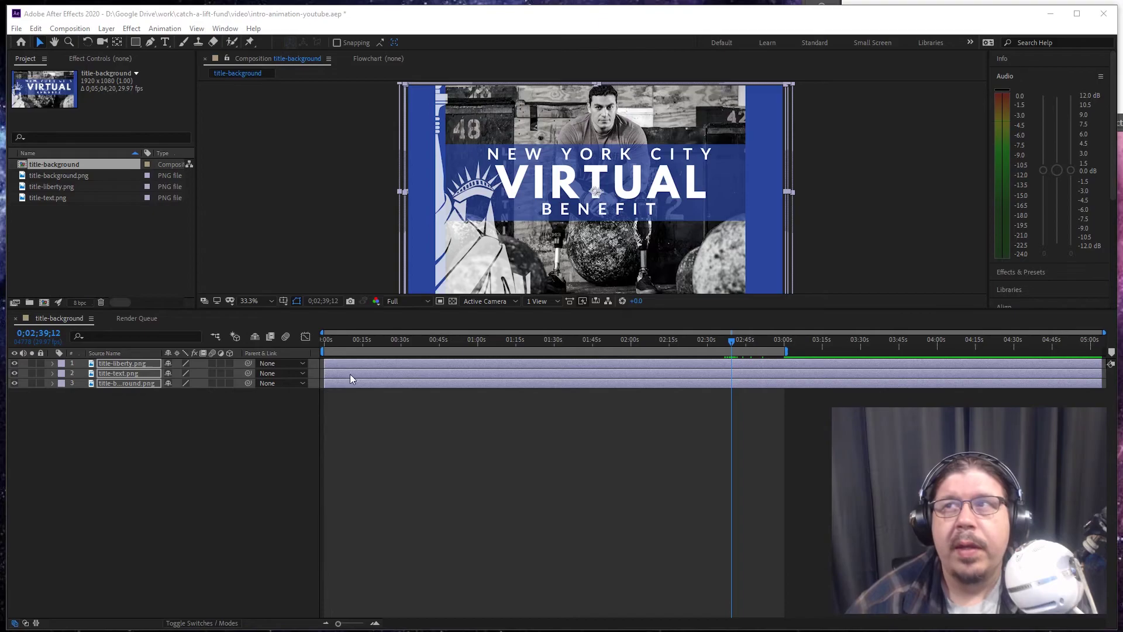
# Select the liberty, text and background layers together and expand their transform properties in the timeline.
pyautogui.click(54, 363)
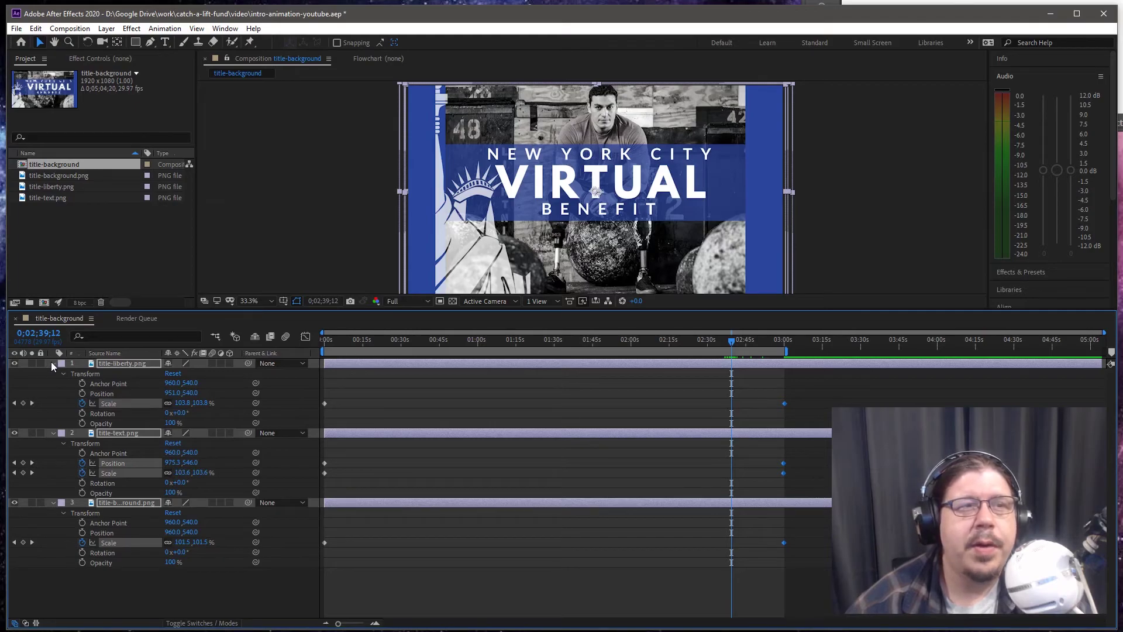
pyautogui.press('u')
pyautogui.click(416, 418)
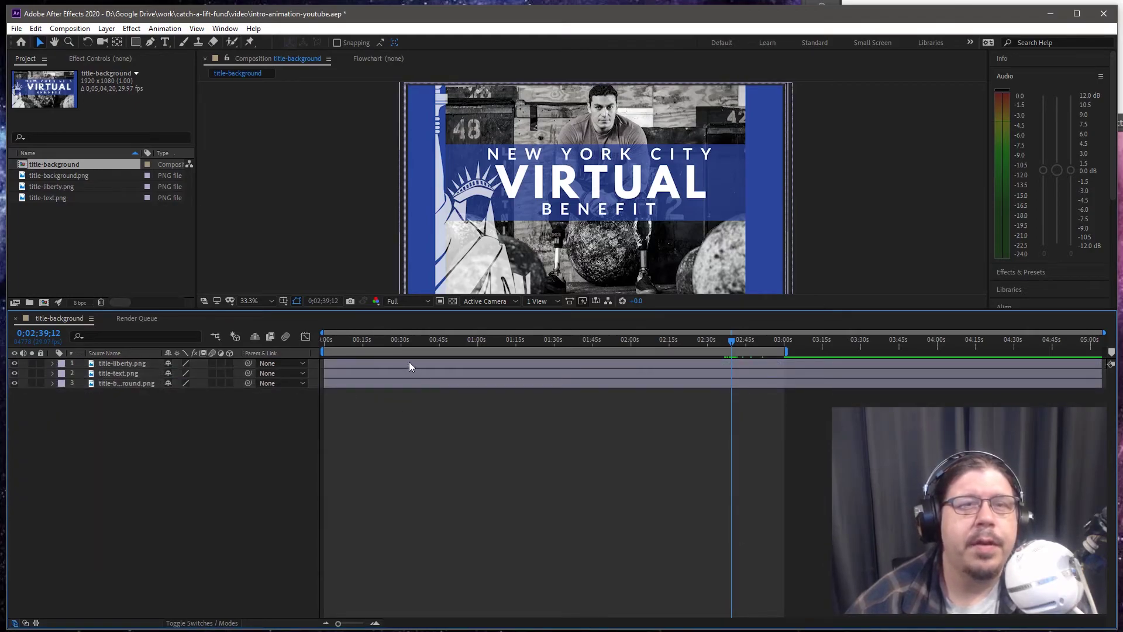
pyautogui.click(409, 361)
pyautogui.keyDown('shift'); pyautogui.click(408, 374); pyautogui.keyUp('shift')
pyautogui.keyDown('shift'); pyautogui.click(404, 384); pyautogui.keyUp('shift')
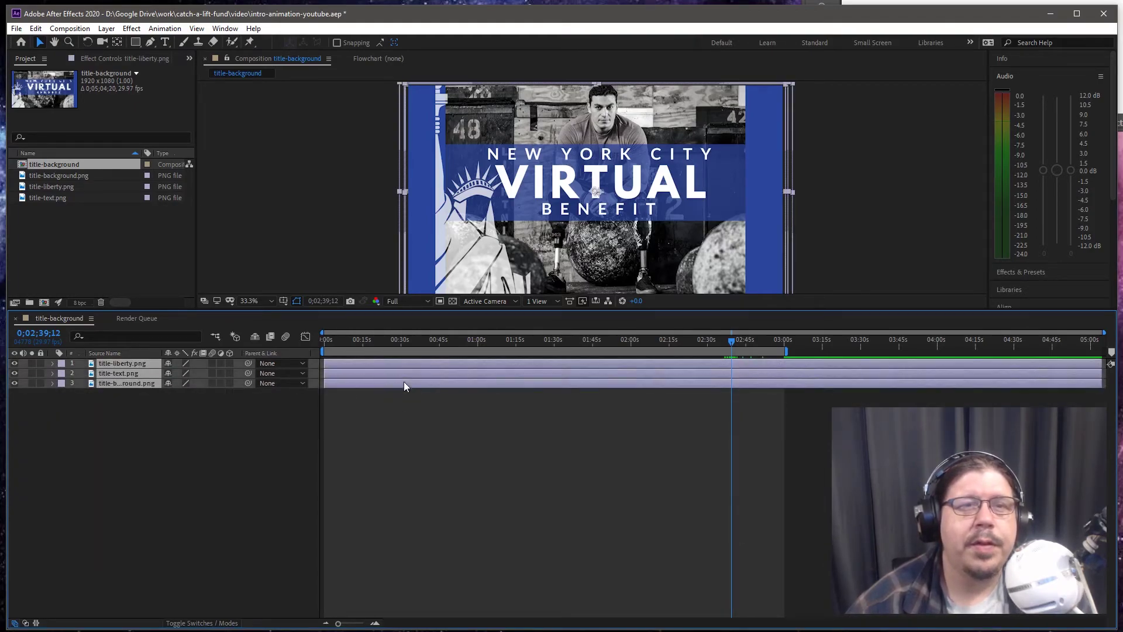
pyautogui.click(51, 363)
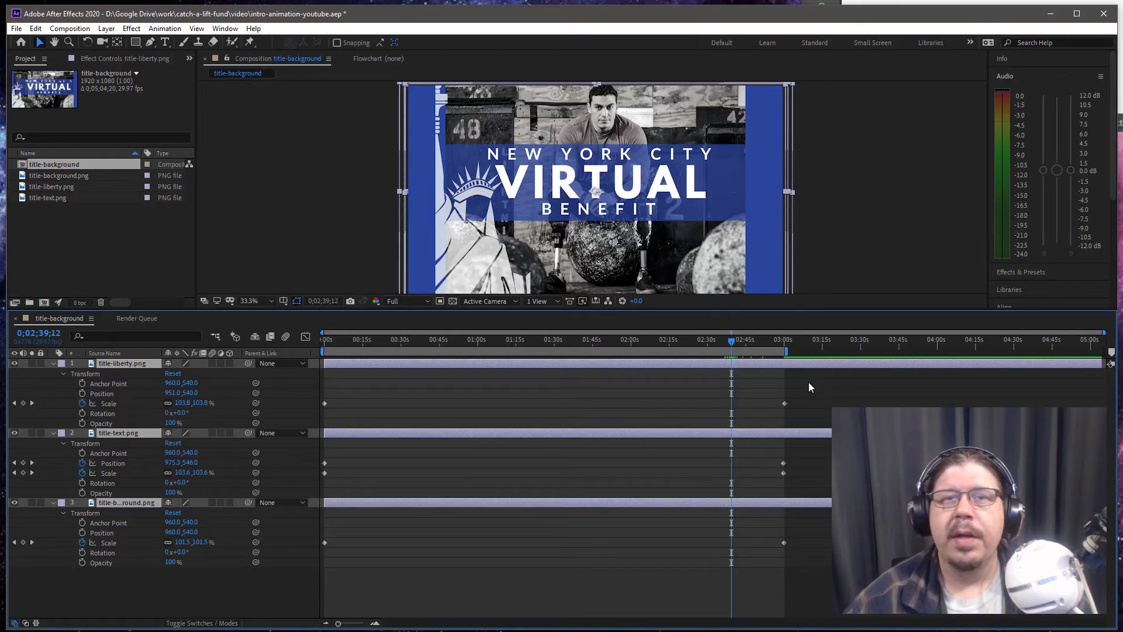
# Set the current time to 0;00;03;00 and pull the work area's end back to that time.
pyautogui.click(39, 333)
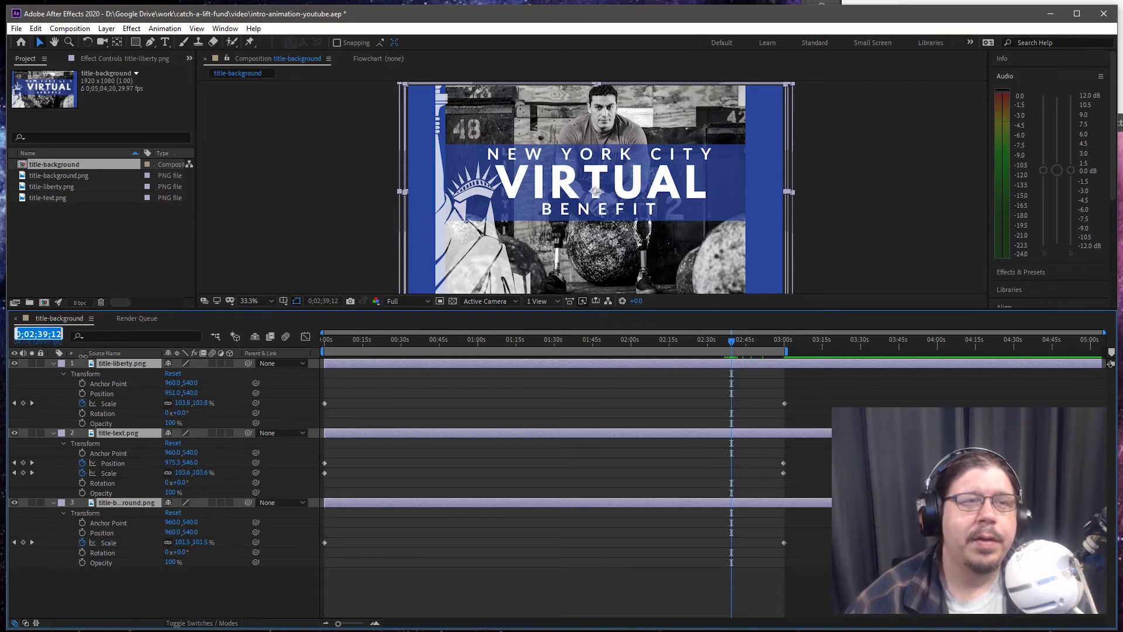
pyautogui.press('Left')
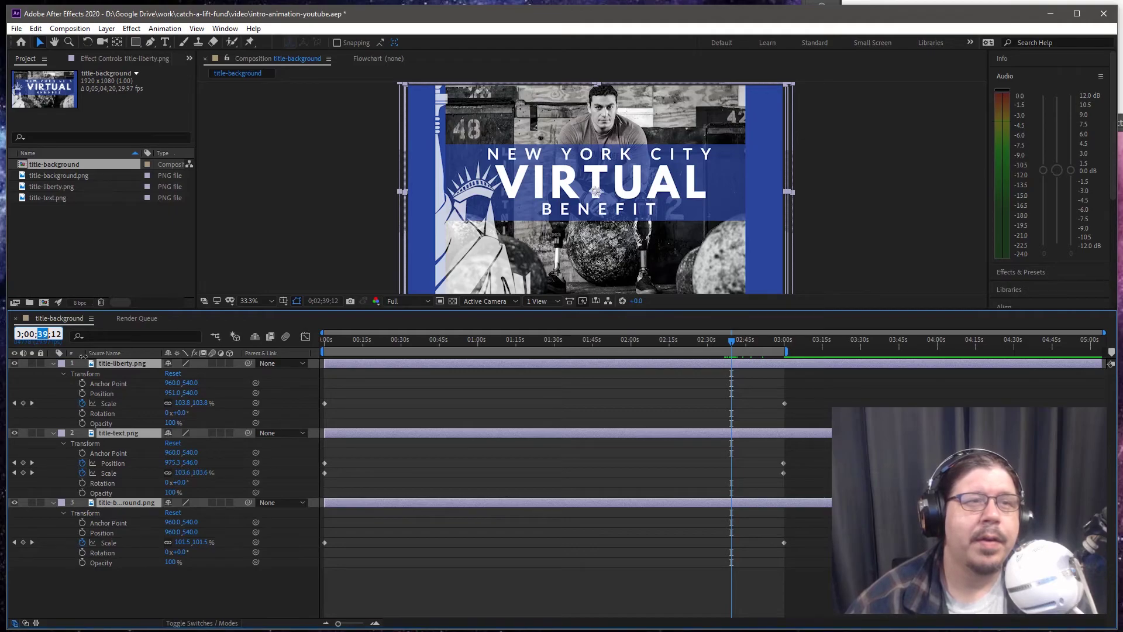
pyautogui.write('0')
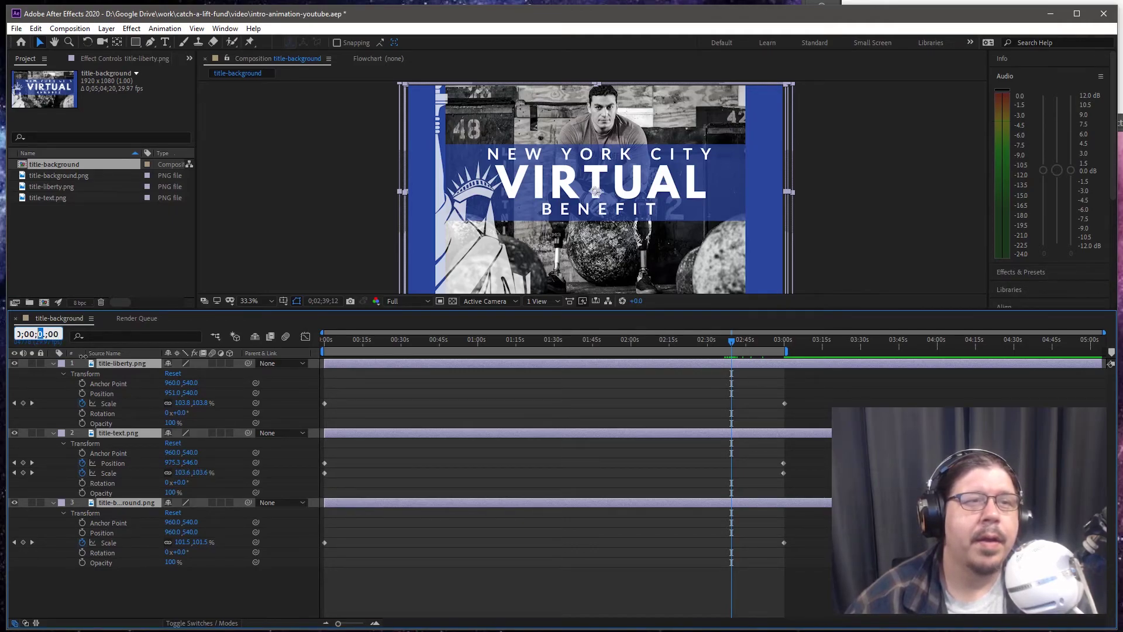
pyautogui.write('0')
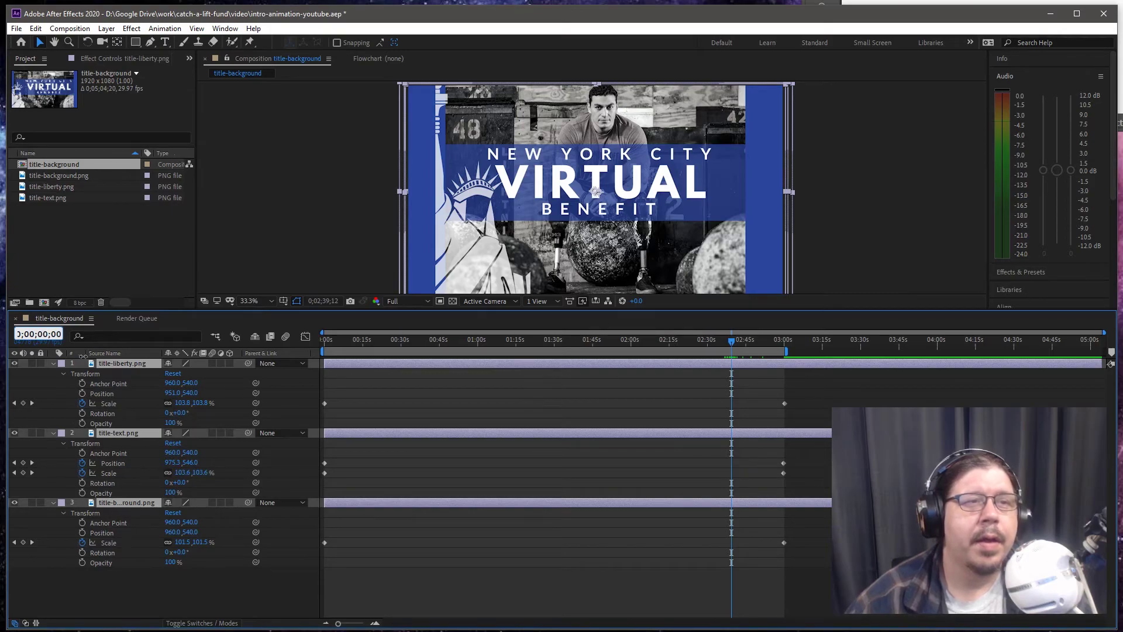
pyautogui.press('Return')
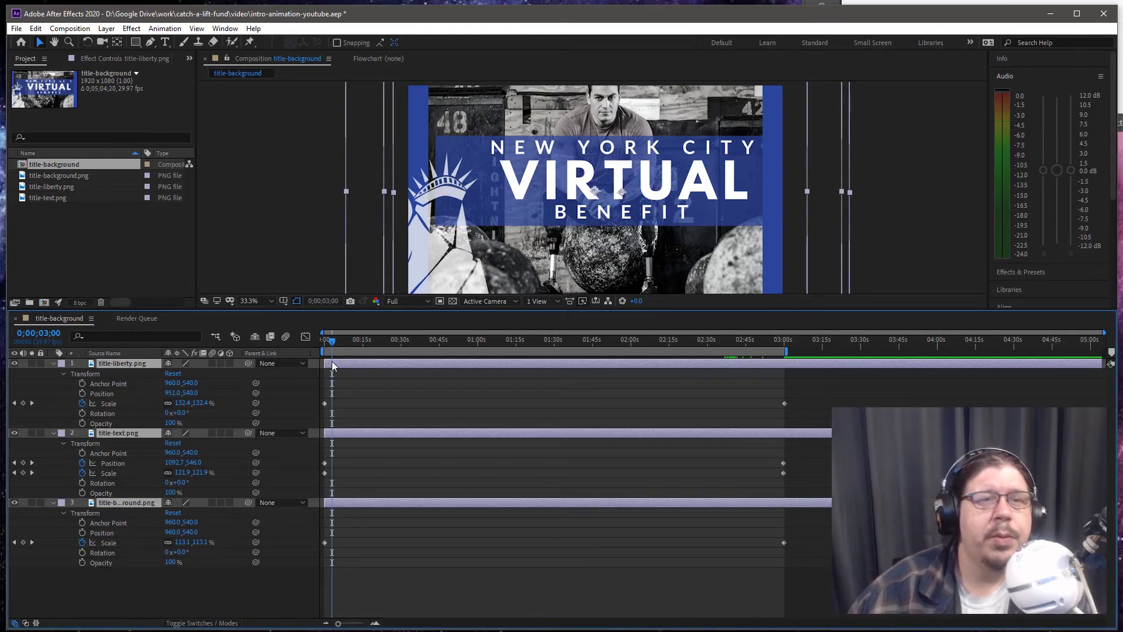
pyautogui.moveTo(759, 352); pyautogui.dragTo(335, 397)
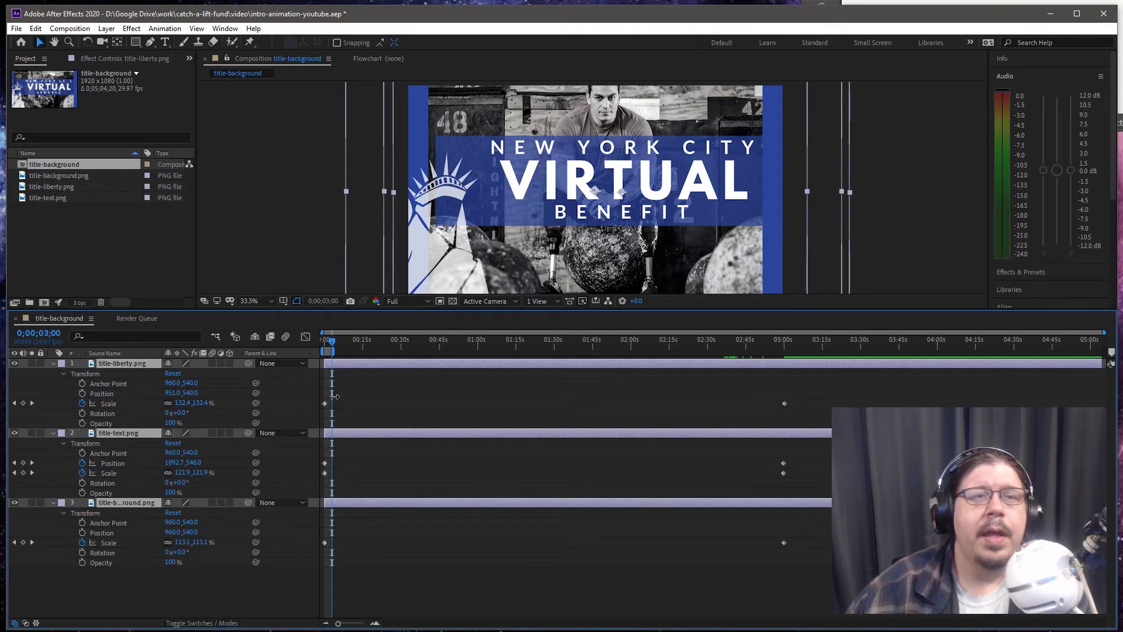
# Move the ending scale and position keyframes of all three layers from the three-minute mark to the playhead at 0;00;03;00.
pyautogui.moveTo(760, 578); pyautogui.dragTo(834, 388)
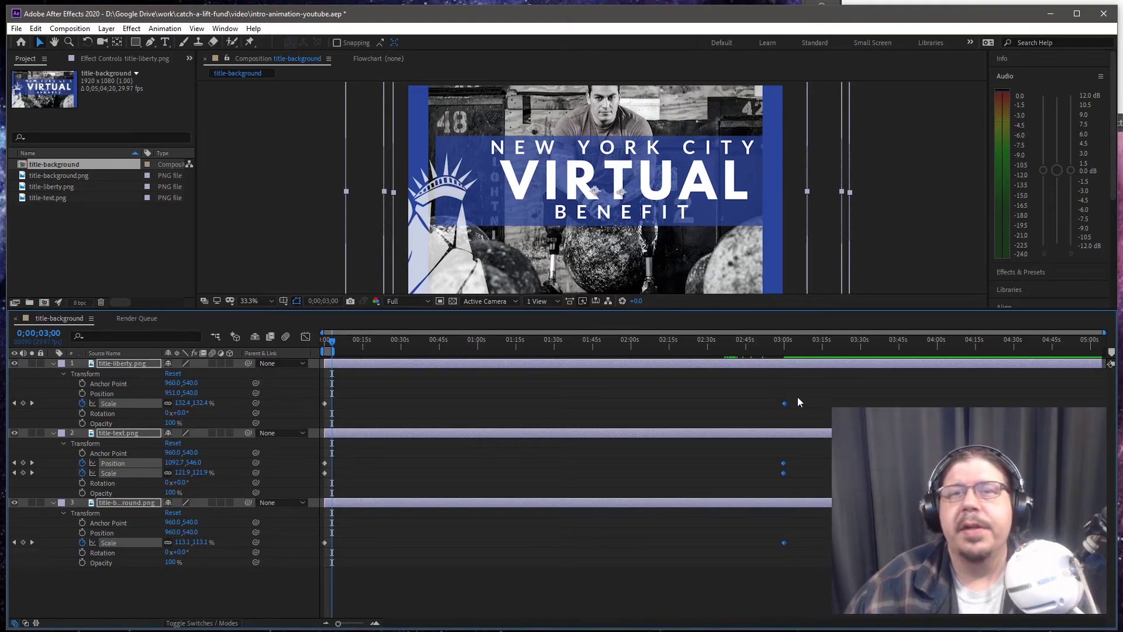
pyautogui.moveTo(785, 401); pyautogui.dragTo(331, 431)
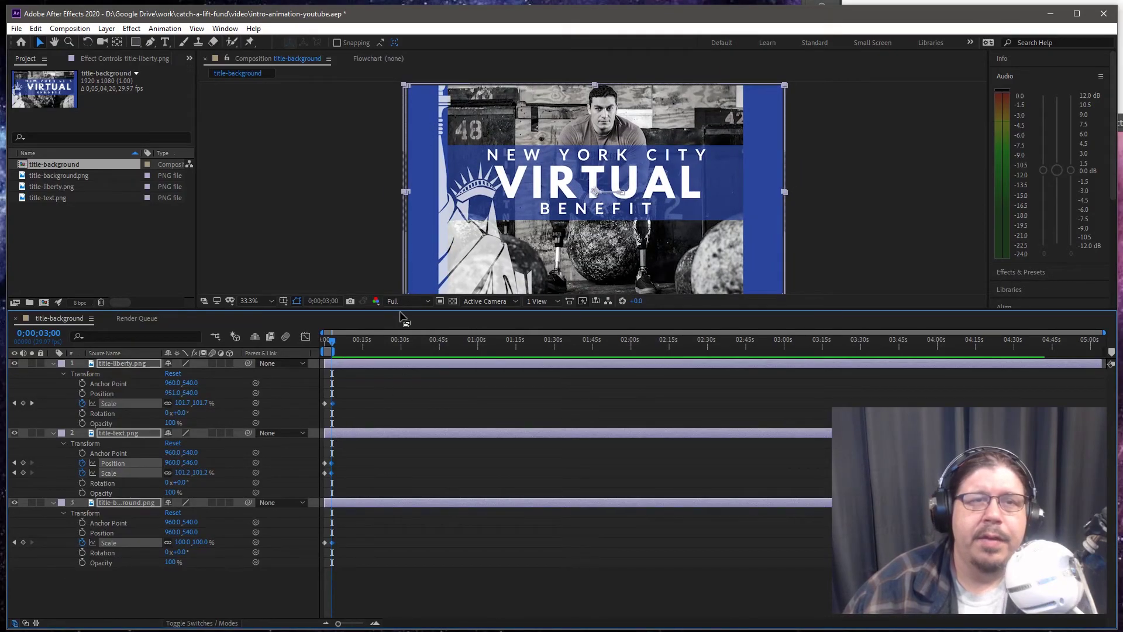
pyautogui.moveTo(1104, 332); pyautogui.dragTo(402, 403)
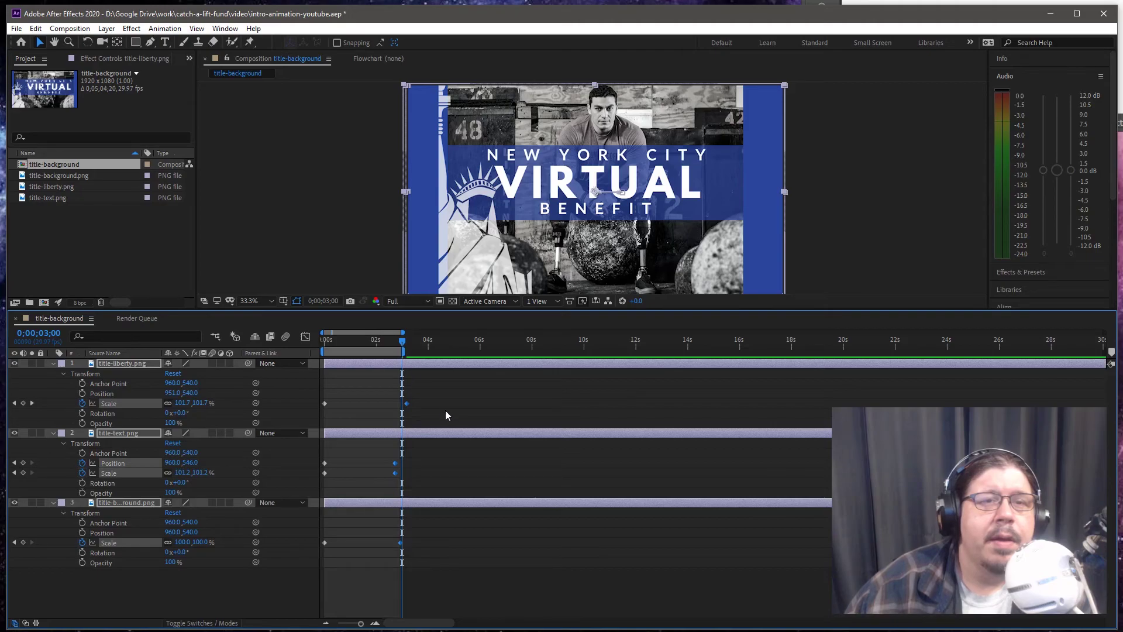
pyautogui.moveTo(434, 386); pyautogui.dragTo(408, 546)
pyautogui.click(406, 544)
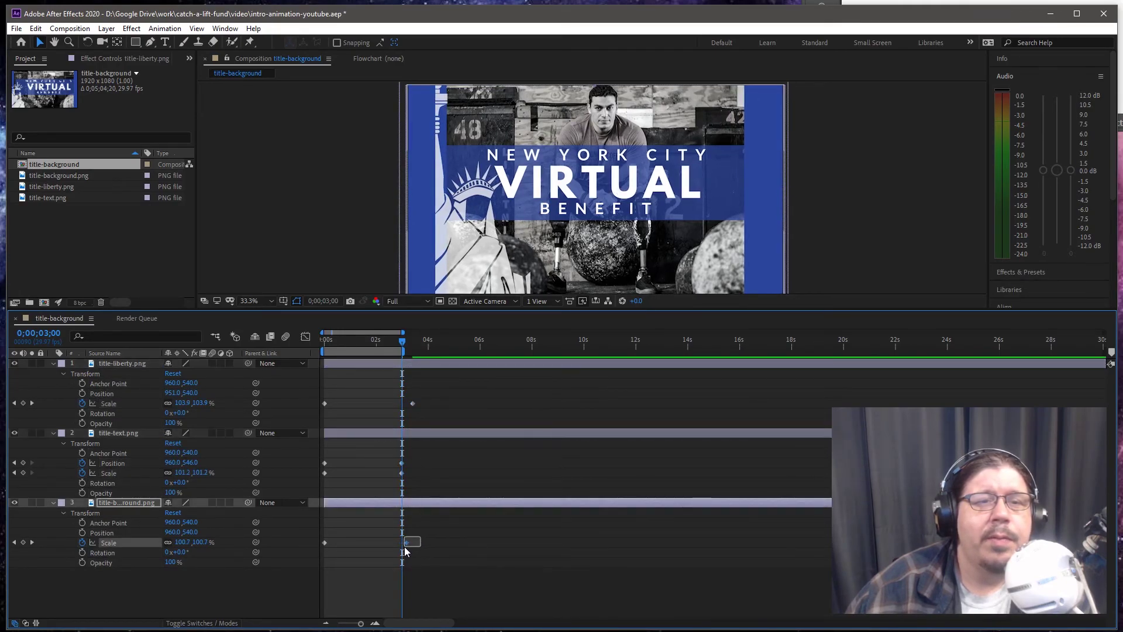
pyautogui.moveTo(404, 542); pyautogui.dragTo(403, 541)
pyautogui.moveTo(412, 403); pyautogui.dragTo(406, 402)
pyautogui.moveTo(403, 408); pyautogui.dragTo(402, 404)
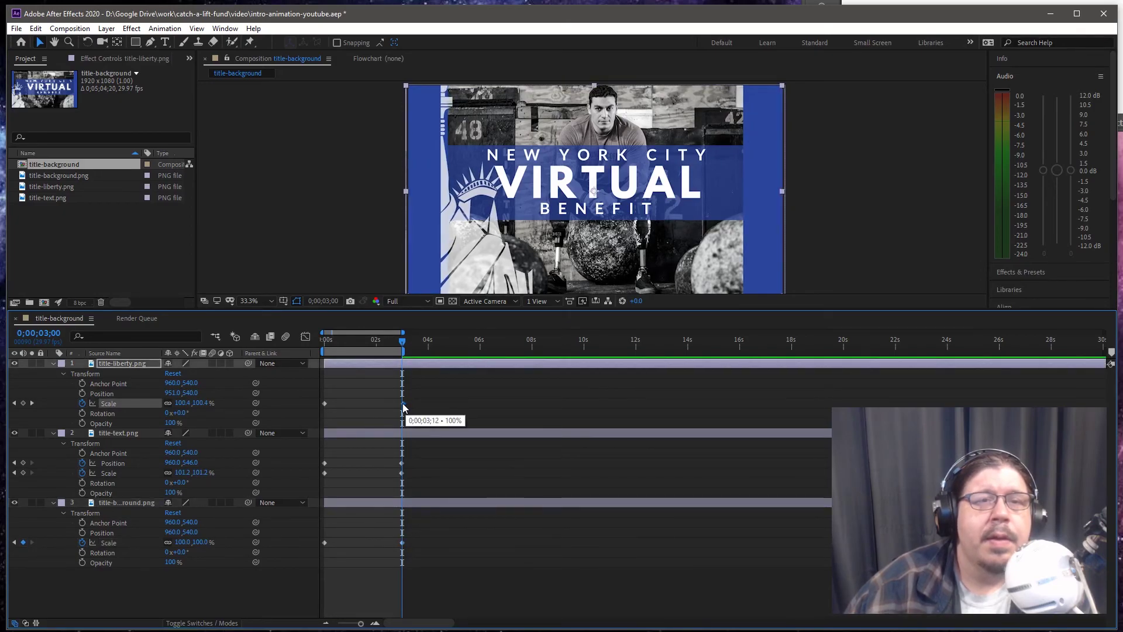
# Return the playhead to the start, save the project, and add the composition to the Adobe Media Encoder queue.
pyautogui.moveTo(410, 341); pyautogui.dragTo(246, 348)
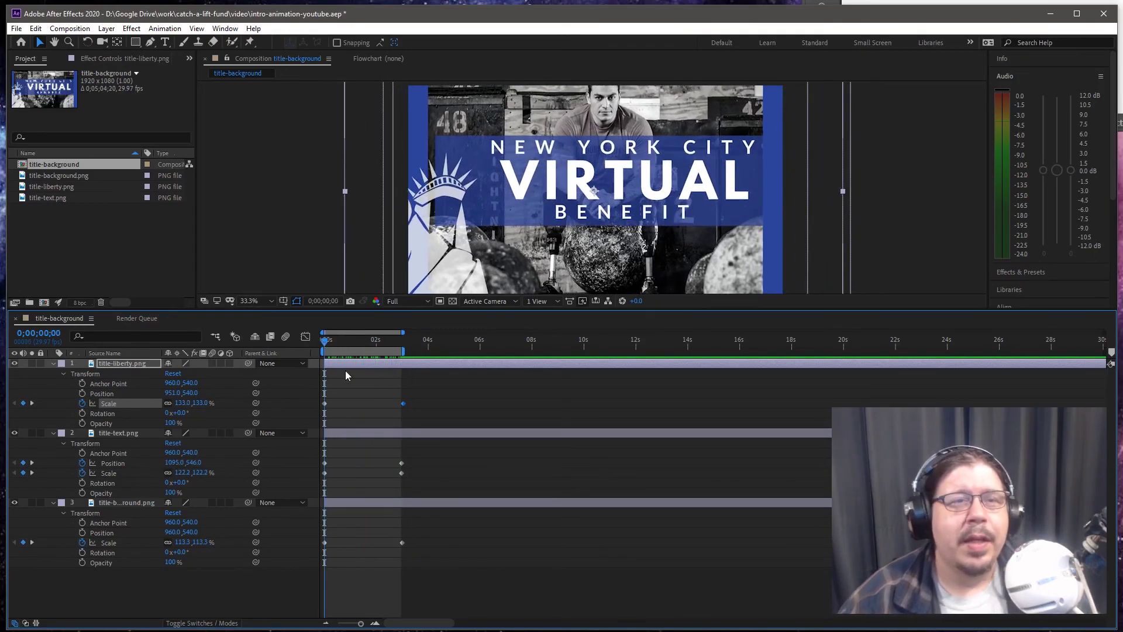
pyautogui.hotkey('ctrl', 's')
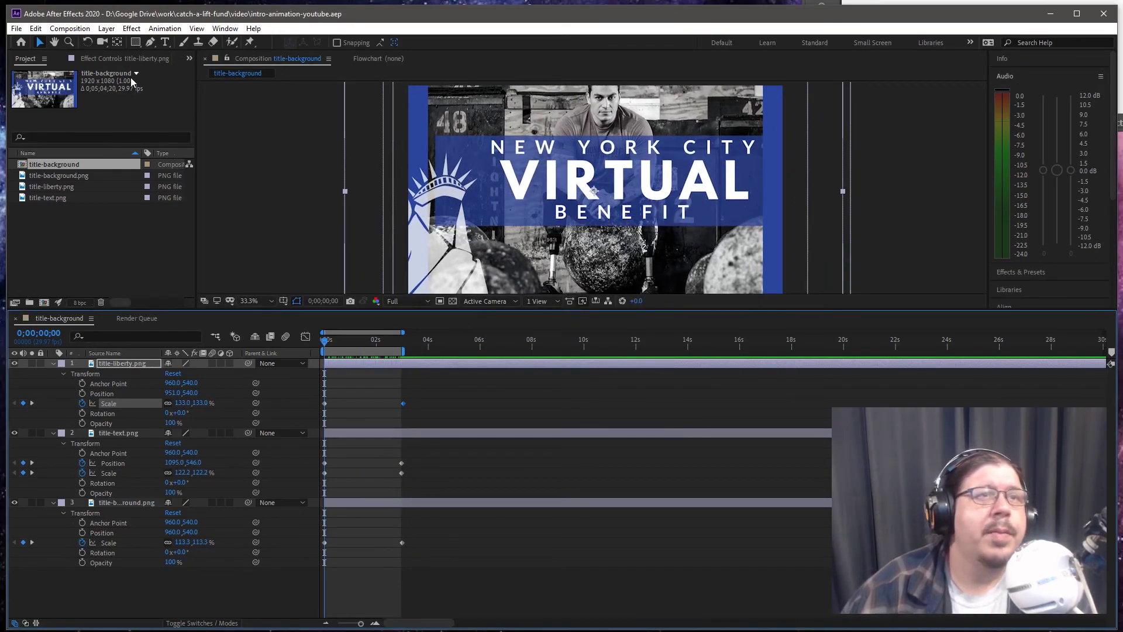
pyautogui.click(69, 29)
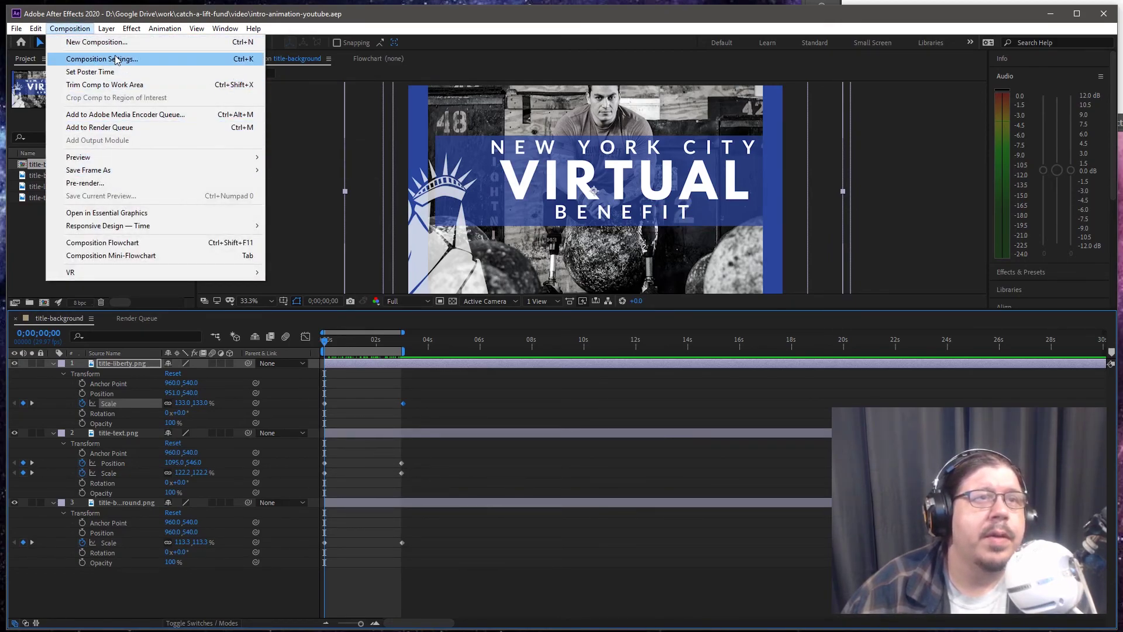
pyautogui.click(120, 115)
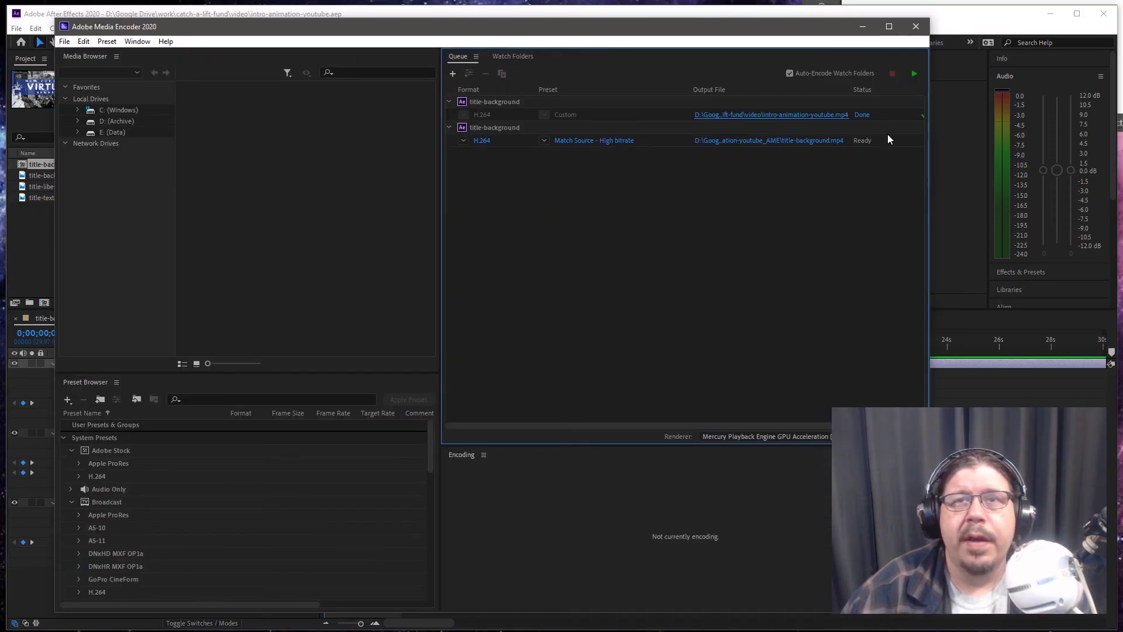
# Set the new queue item's output to intro-animation-youtube.mp4 in the video folder and start encoding.
pyautogui.click(789, 142)
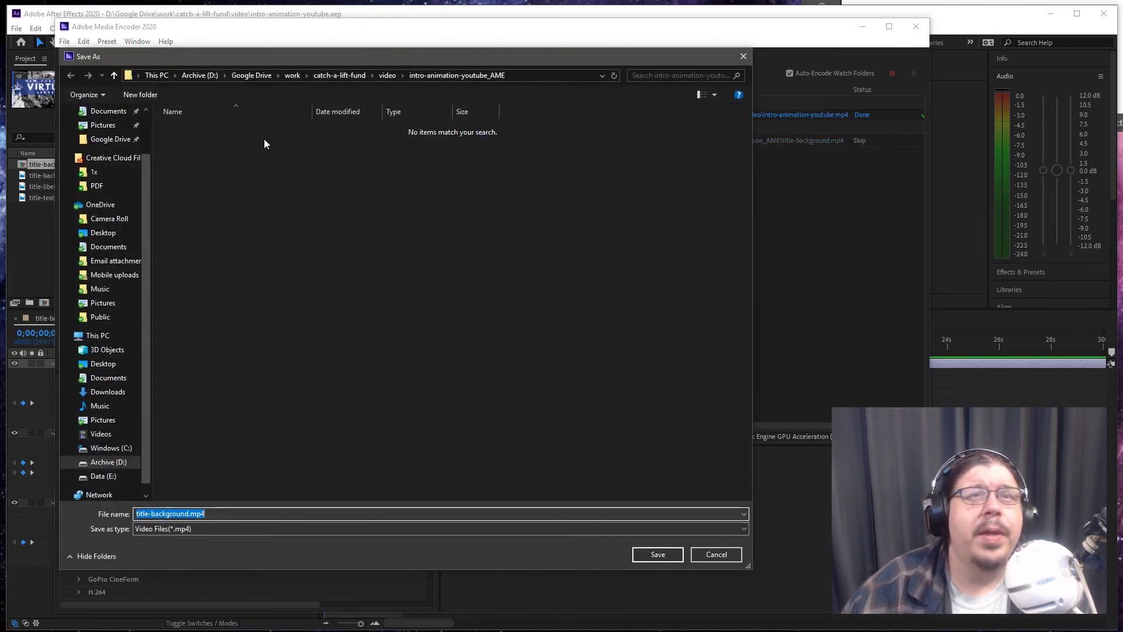
pyautogui.click(388, 76)
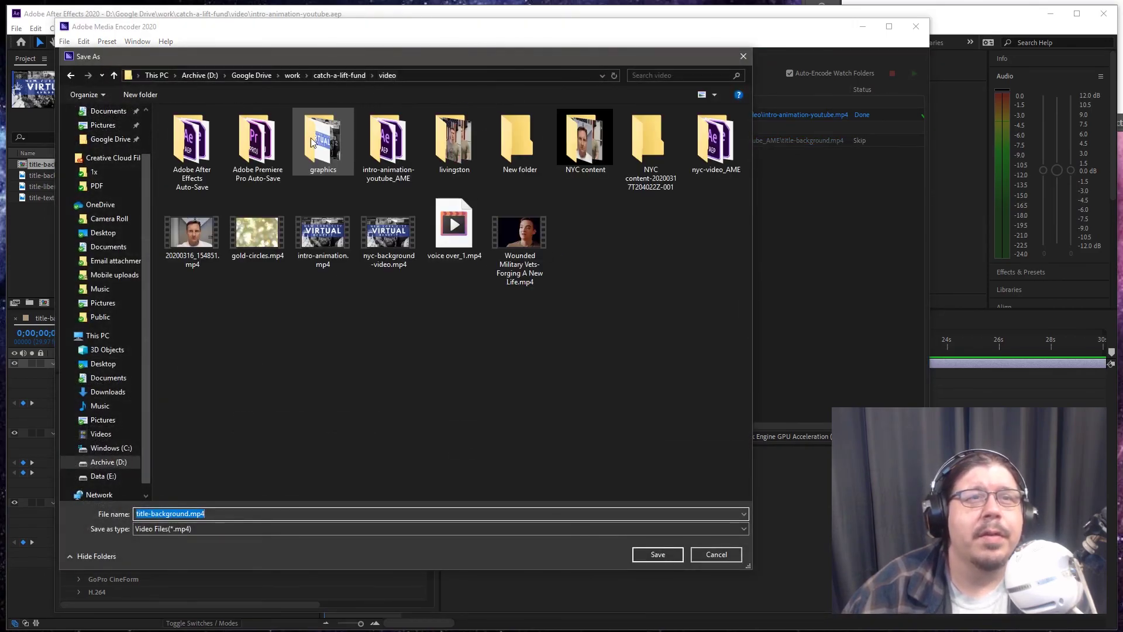
pyautogui.click(312, 226)
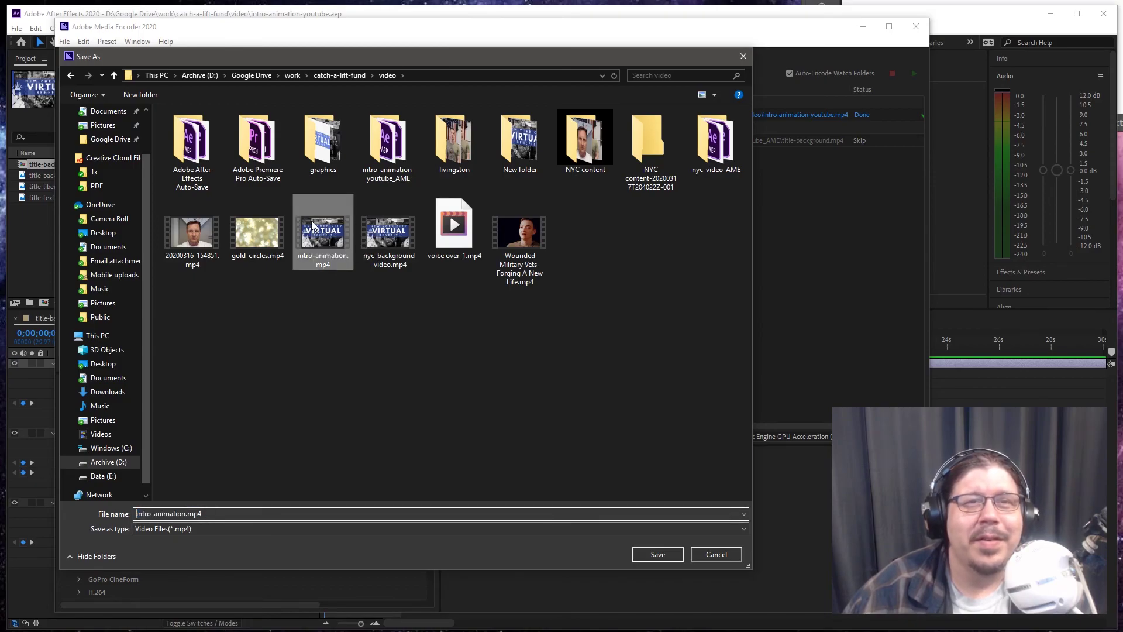
pyautogui.click(184, 513)
pyautogui.write('-youtube')
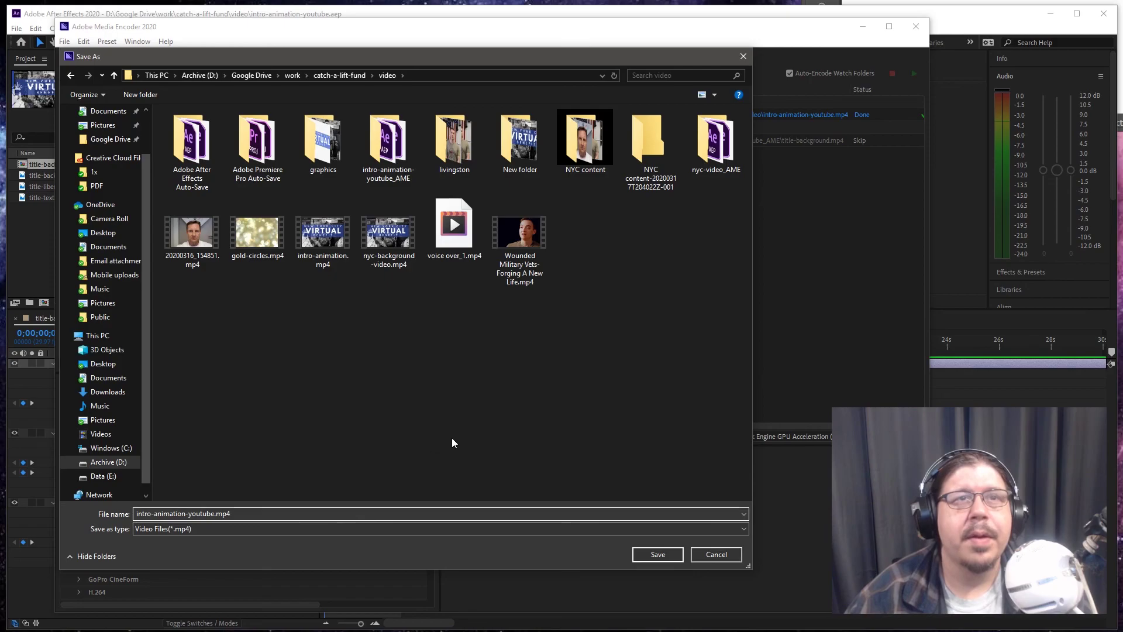
pyautogui.click(641, 552)
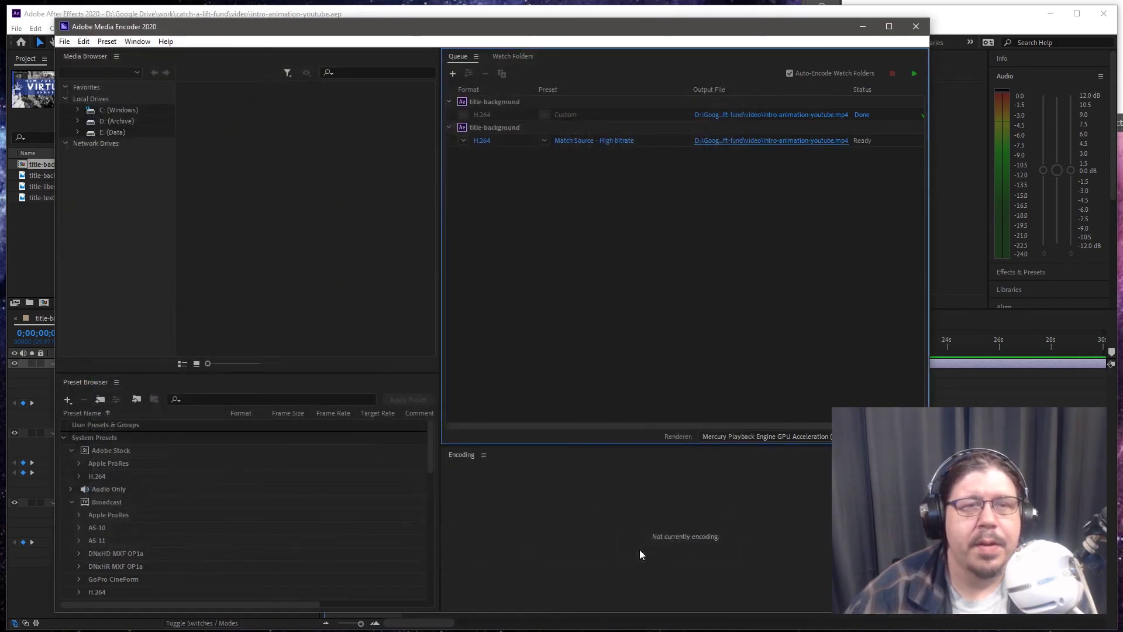
pyautogui.click(913, 73)
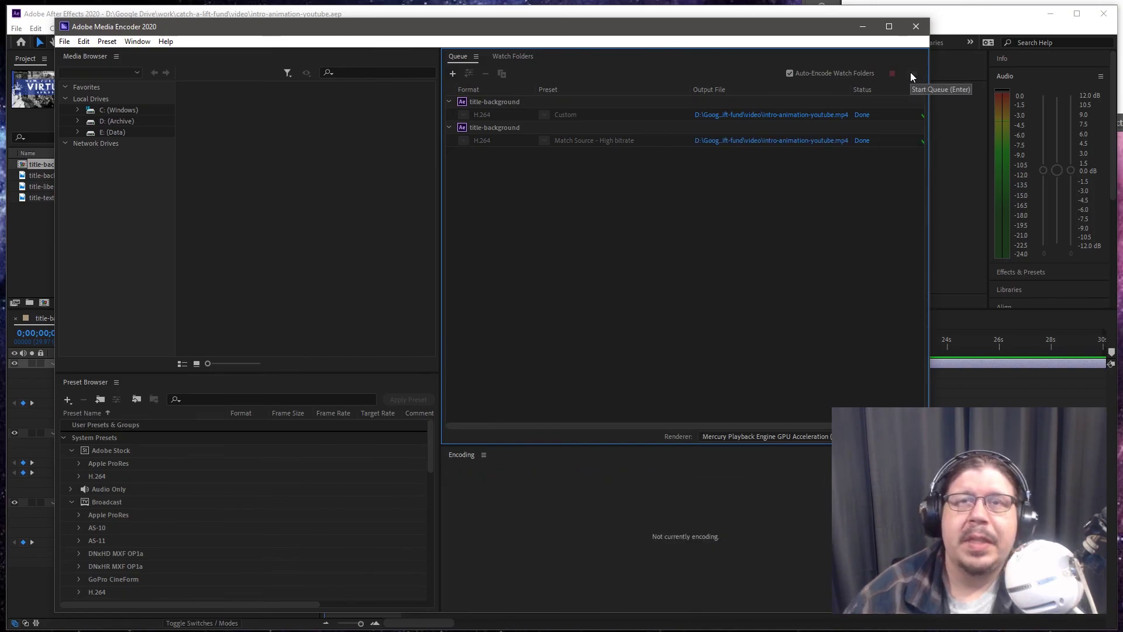
# Open the newly encoded intro-animation-youtube.mp4 from the queue and replay it to check the shortened animation.
pyautogui.click(817, 141)
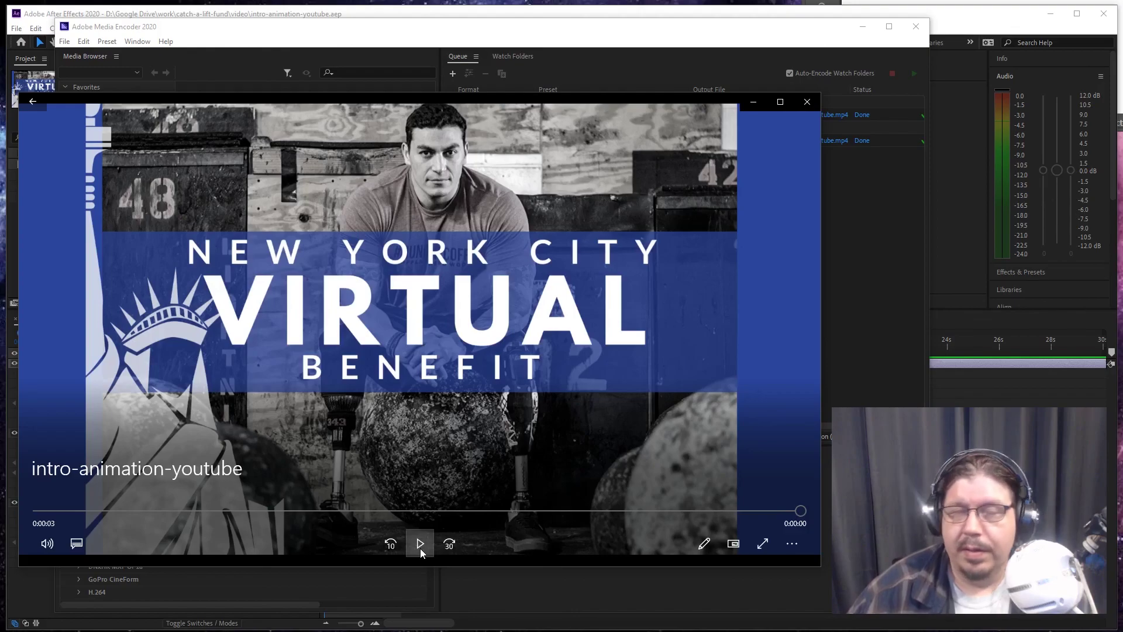
pyautogui.click(420, 549)
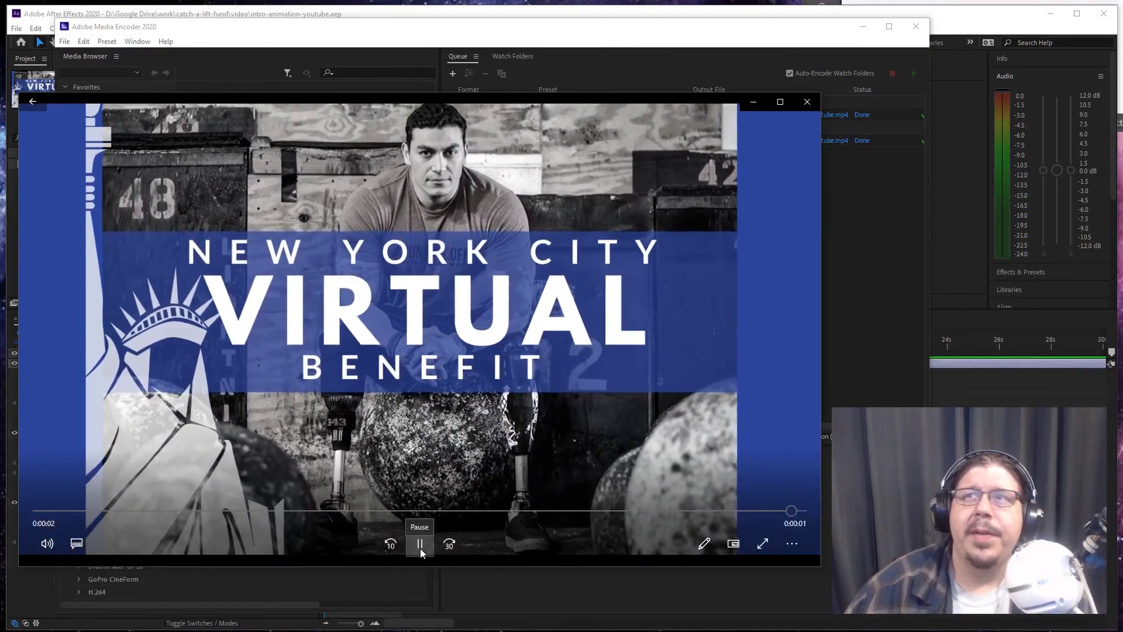
pyautogui.click(420, 549)
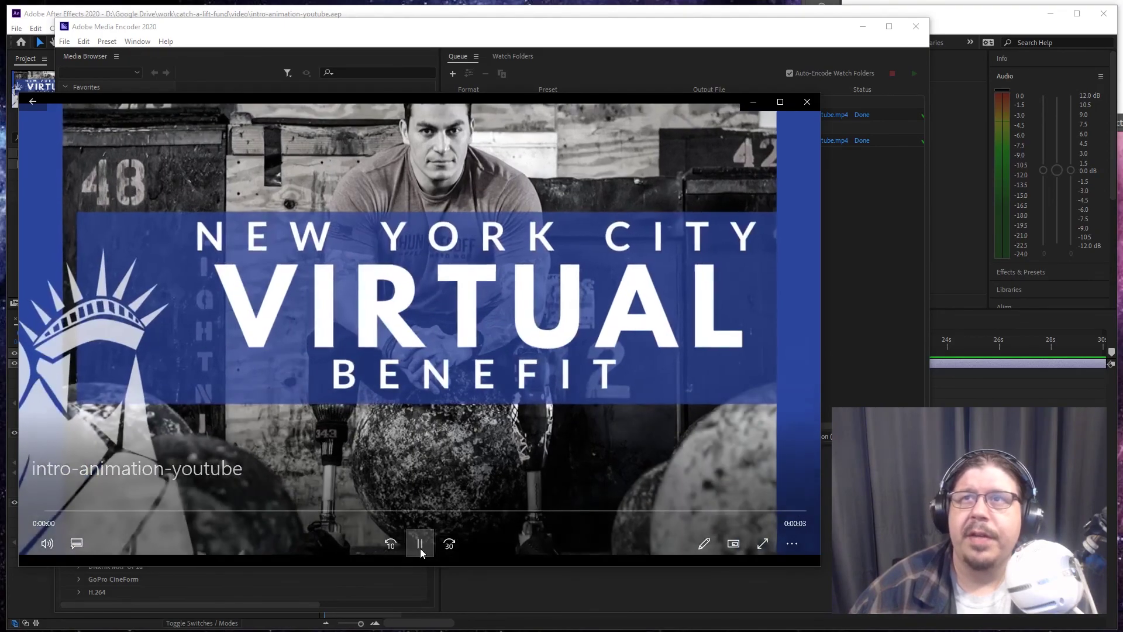